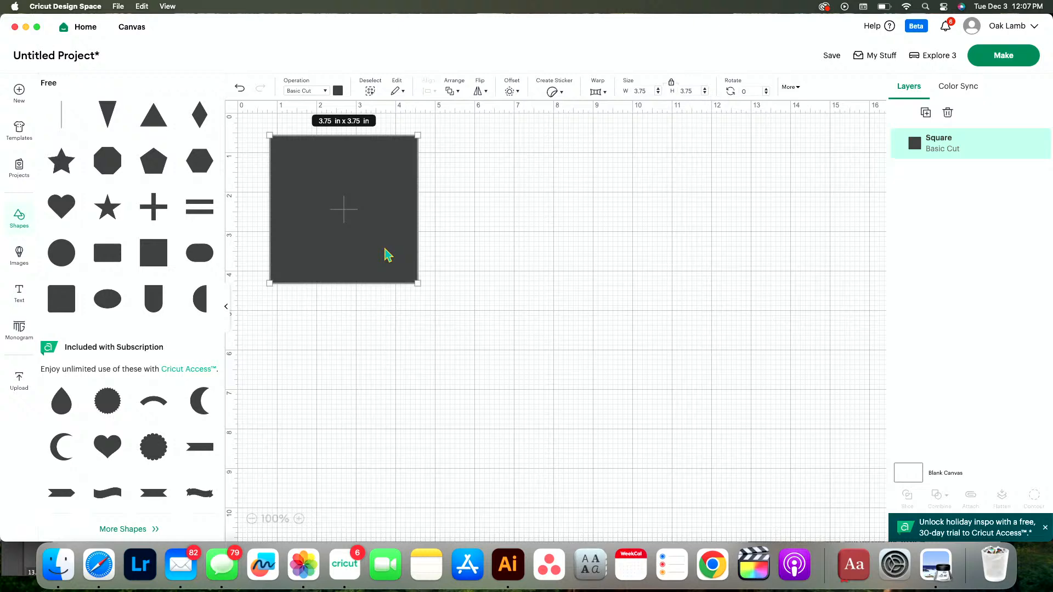
# Close the shapes library and move the square on the canvas to about X 3.39, Y 1.93 in
pyautogui.click(519, 441)
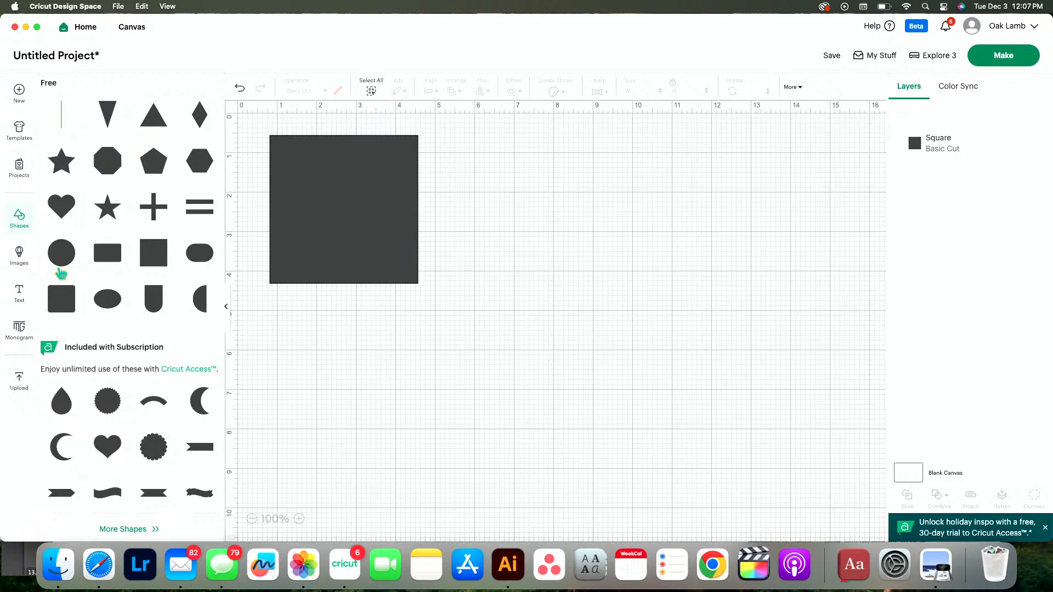
pyautogui.click(19, 220)
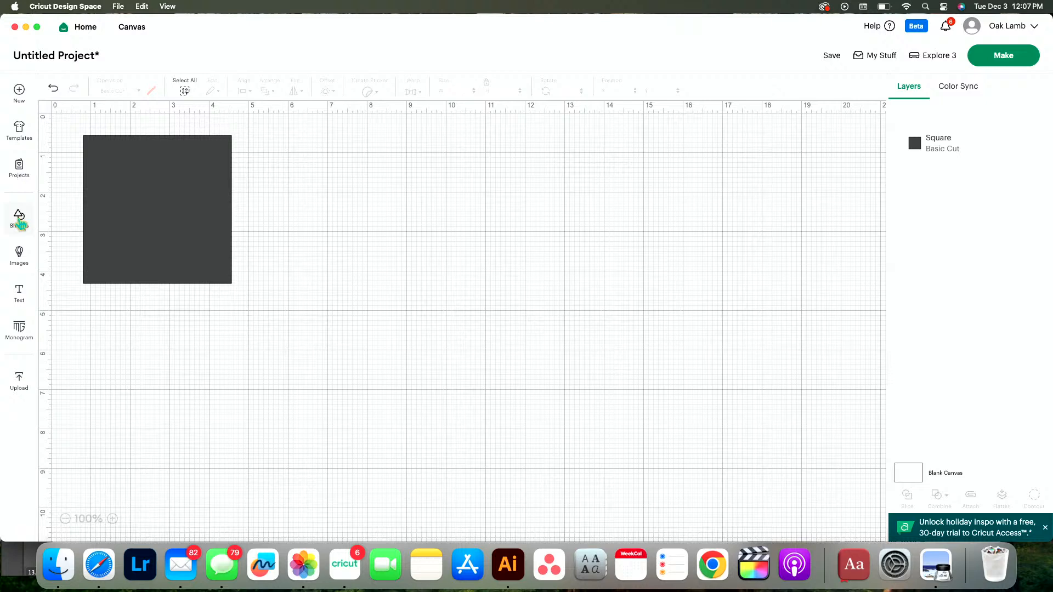
pyautogui.moveTo(170, 176); pyautogui.dragTo(272, 229)
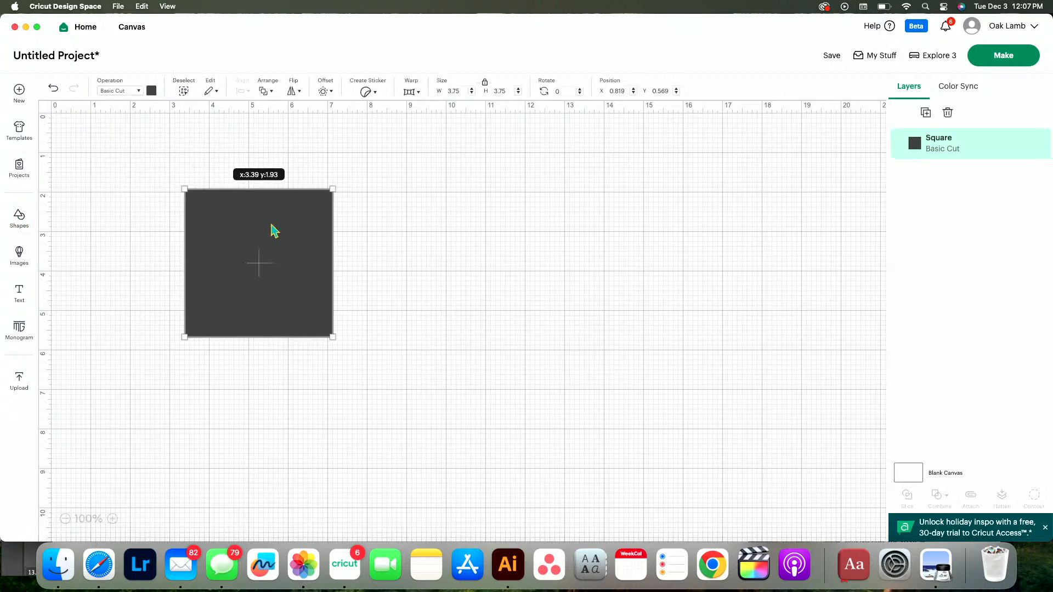
pyautogui.click(505, 377)
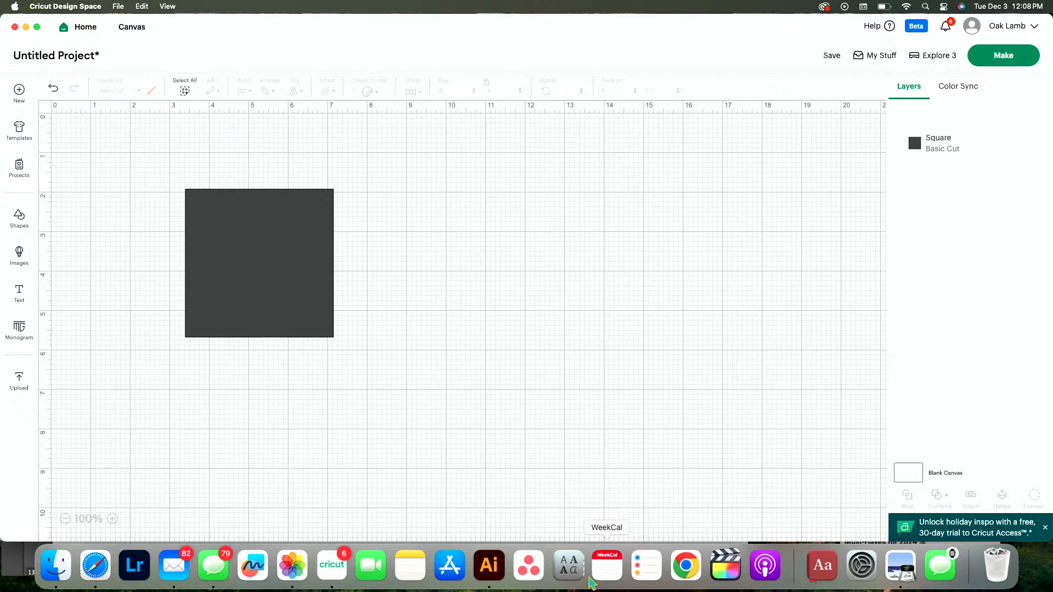
# Switch to Font Book, show the My Fonts collection and enlarge the window to fill the screen
pyautogui.click(569, 565)
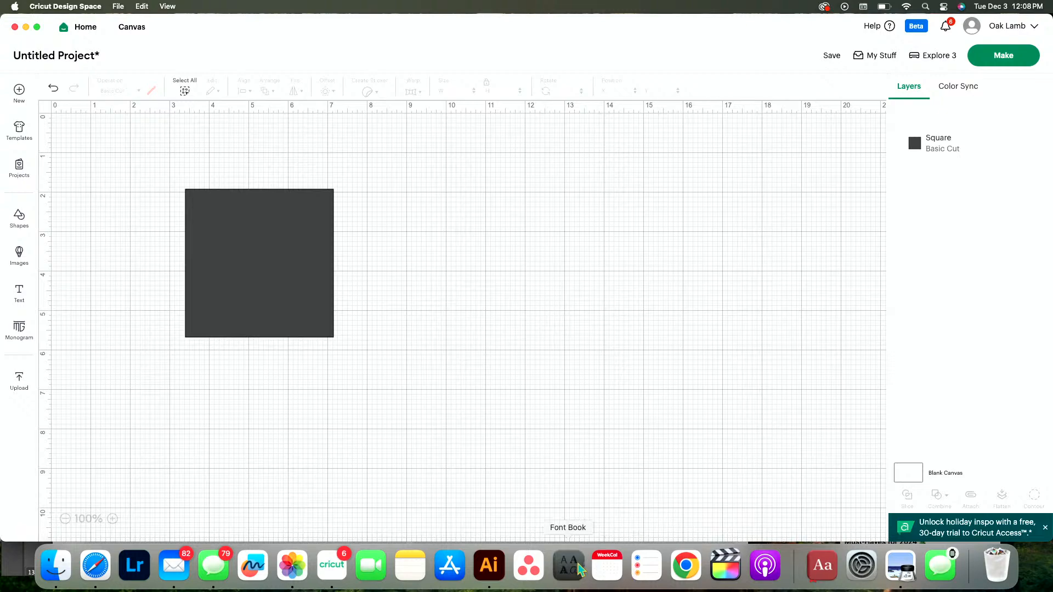
pyautogui.click(85, 77)
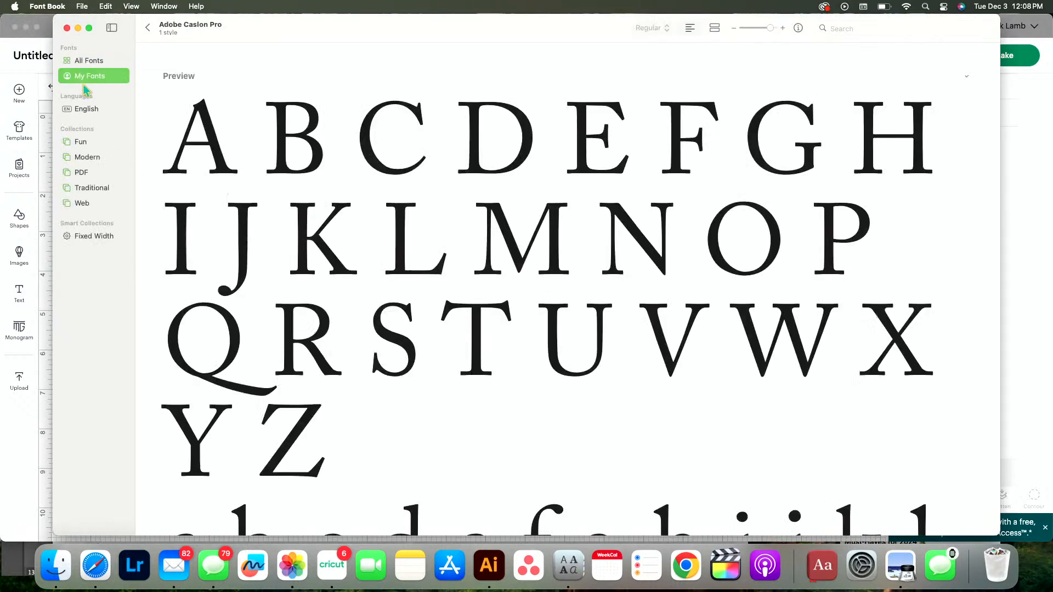
pyautogui.doubleClick(465, 35)
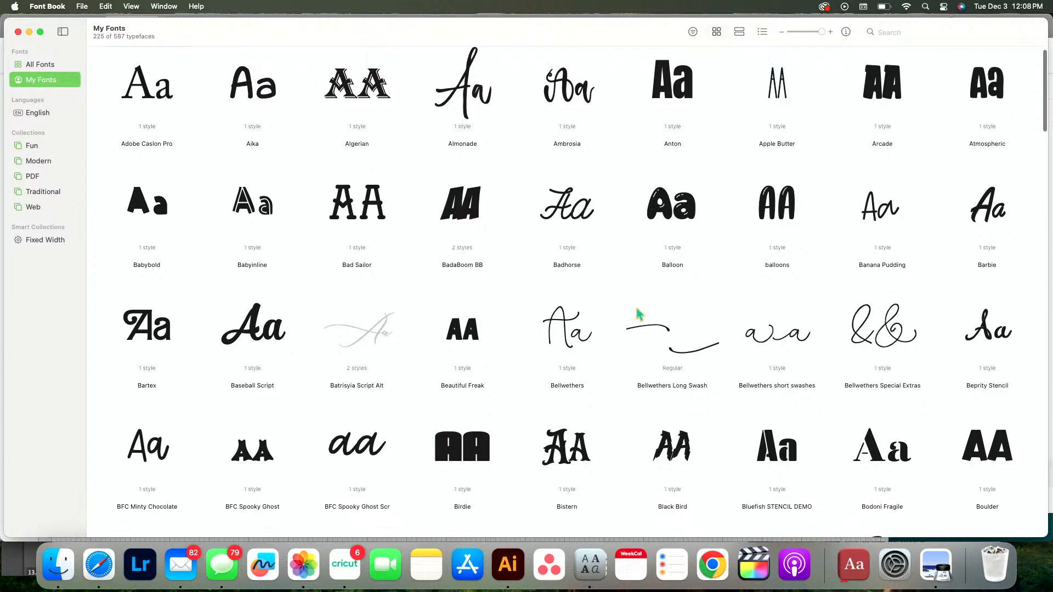
# Browse the installed fonts and examine the letters of Bumble Bee, returning to the font overview
pyautogui.scroll(-5, 637, 310)
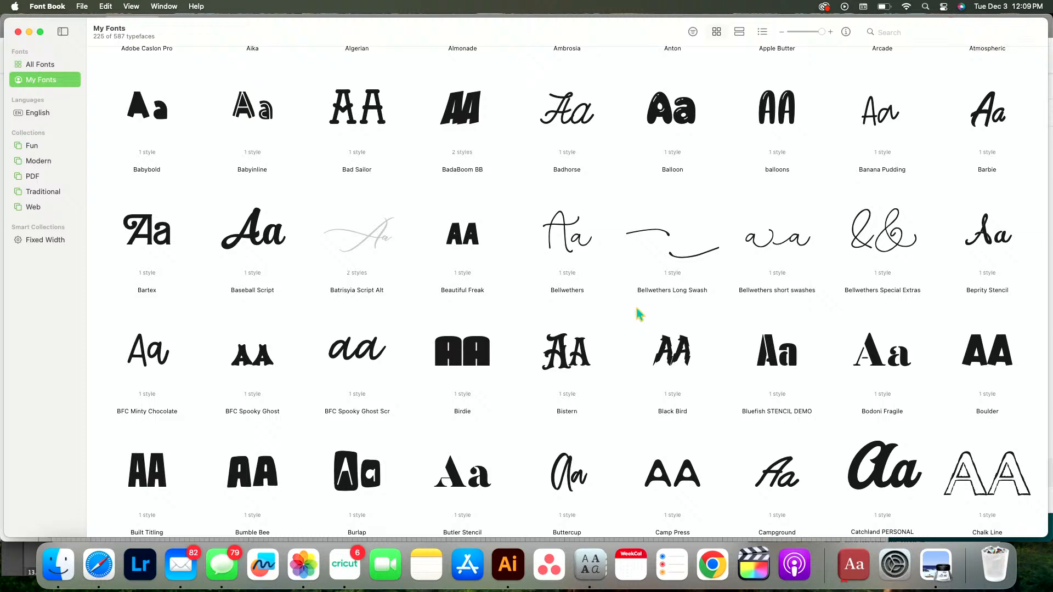
pyautogui.scroll(-3, 501, 364)
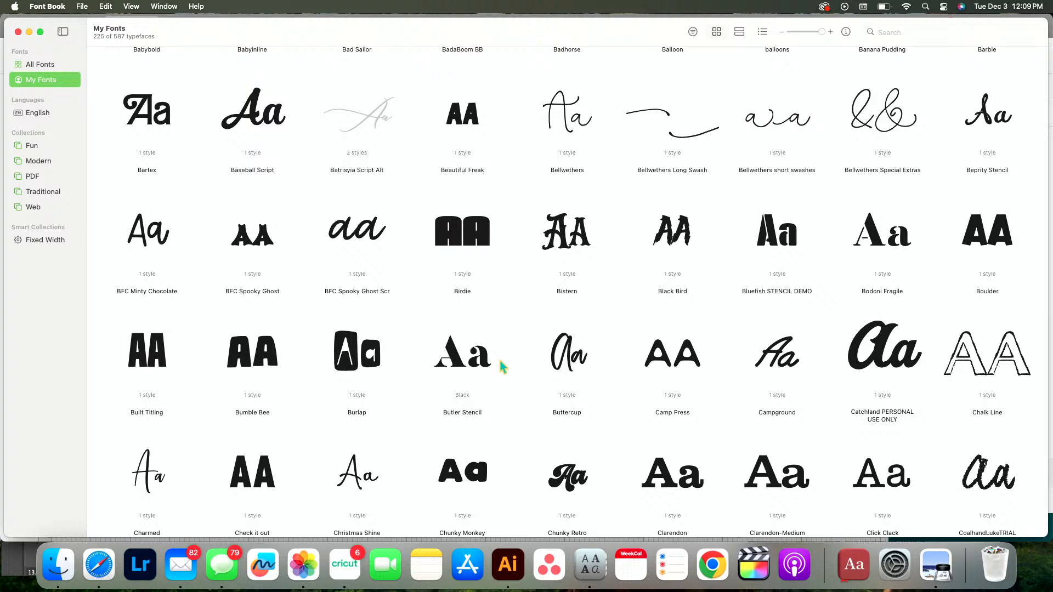
pyautogui.scroll(-2, 500, 364)
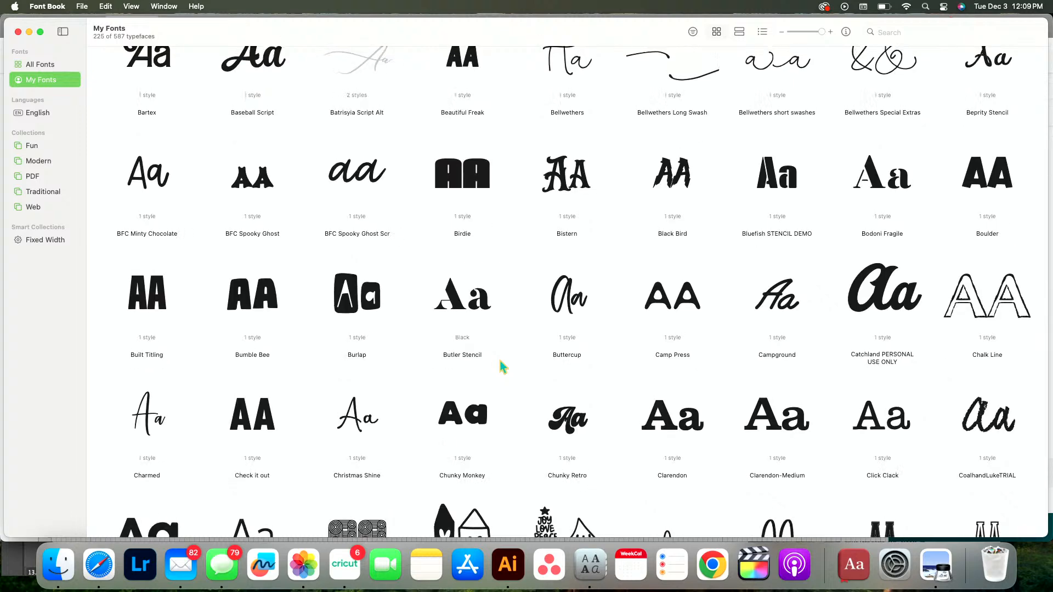
pyautogui.doubleClick(273, 302)
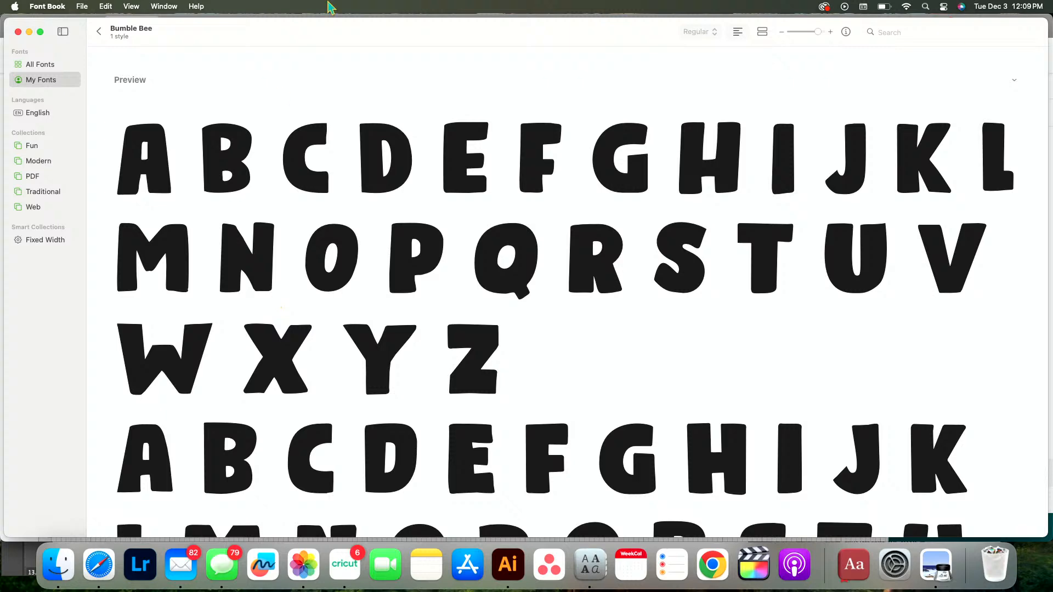
pyautogui.scroll(-10, 373, 301)
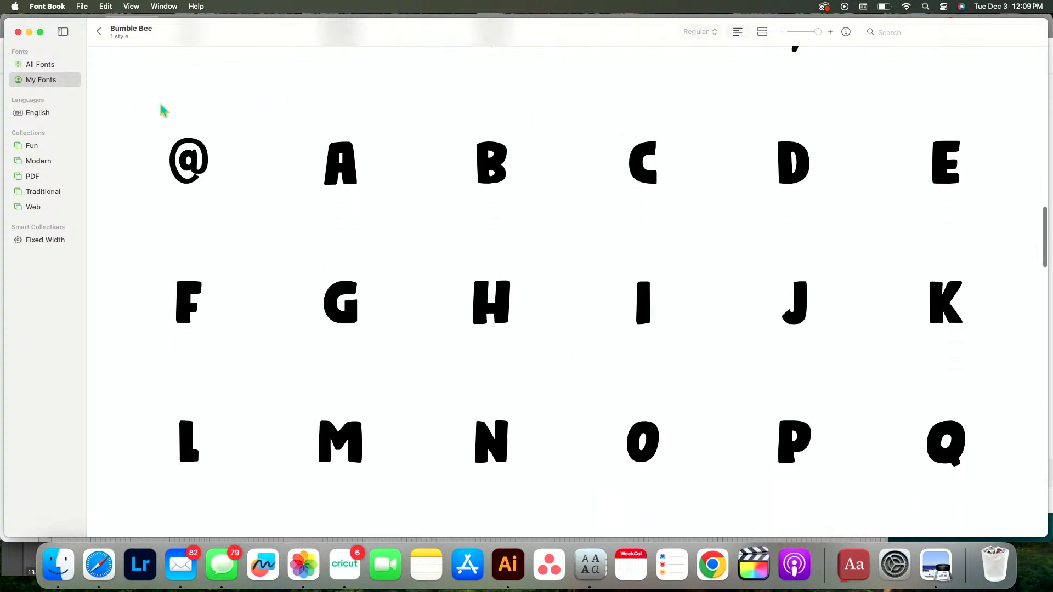
pyautogui.click(99, 32)
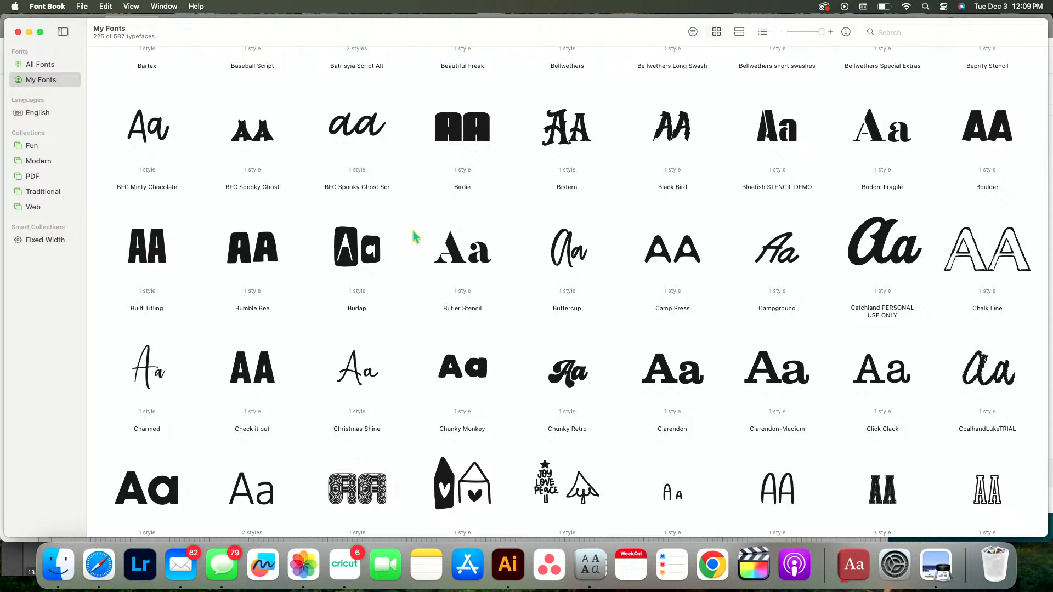
# Examine the characters and numerals of the Chunky Retro font, returning to the overview
pyautogui.doubleClick(585, 384)
pyautogui.scroll(-10, 585, 383)
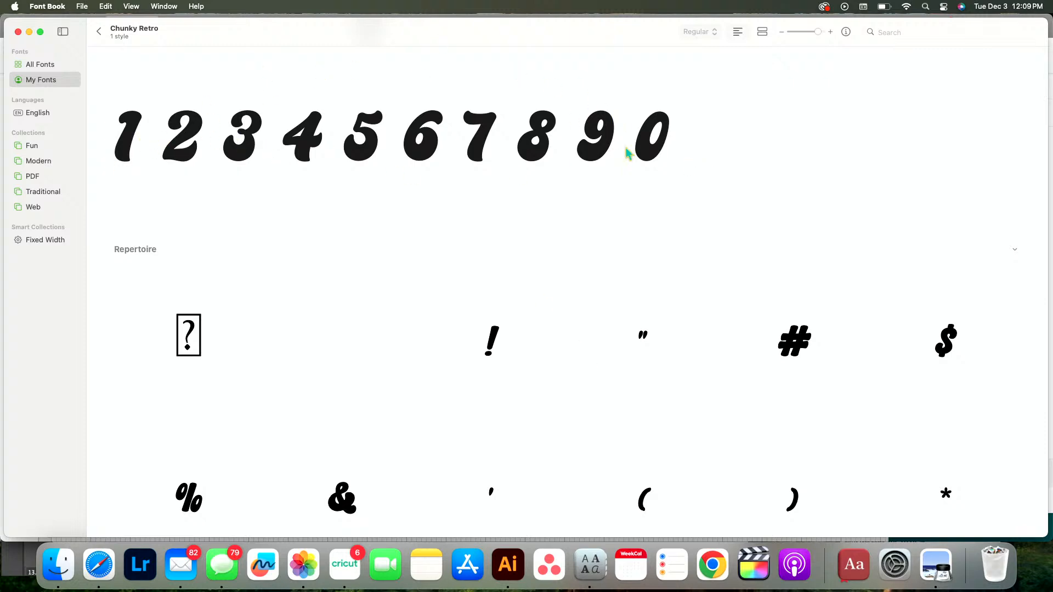
pyautogui.click(99, 33)
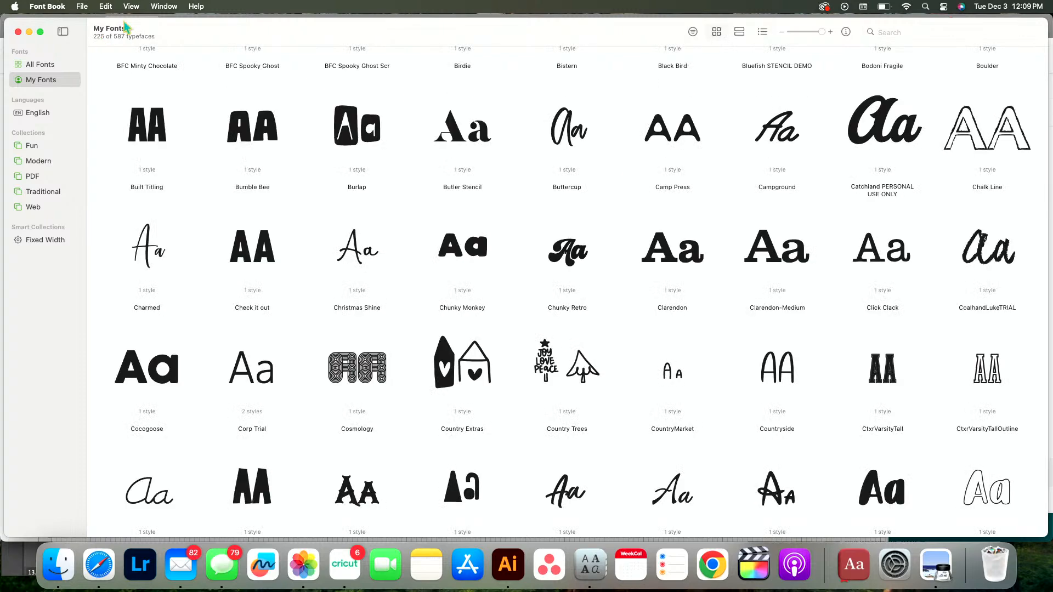
# Look through the fonts up to F and G and examine the characters of Fairy Dust
pyautogui.scroll(3, 481, 287)
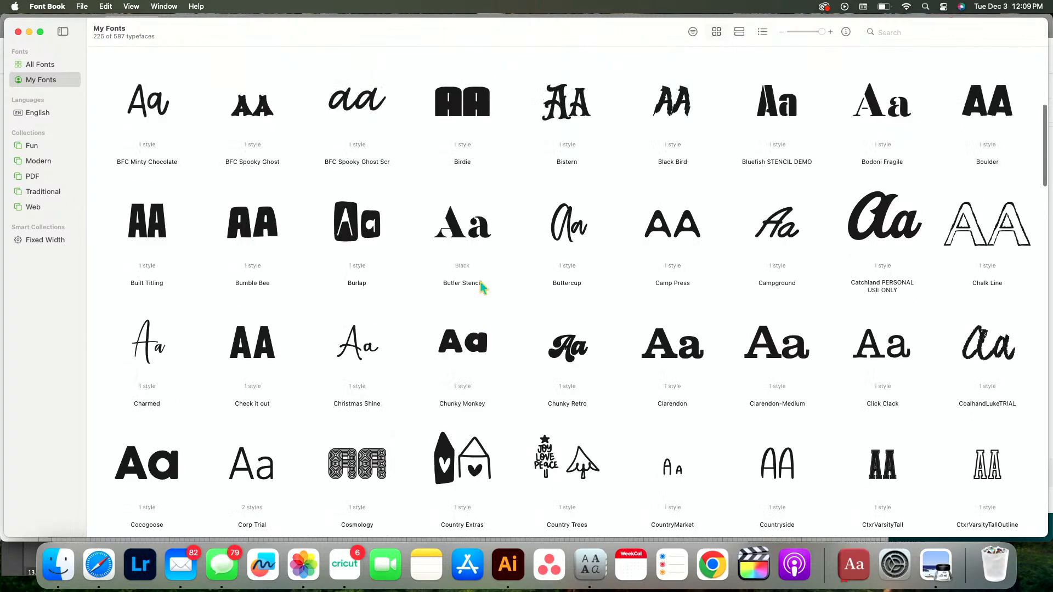
pyautogui.scroll(-5, 481, 287)
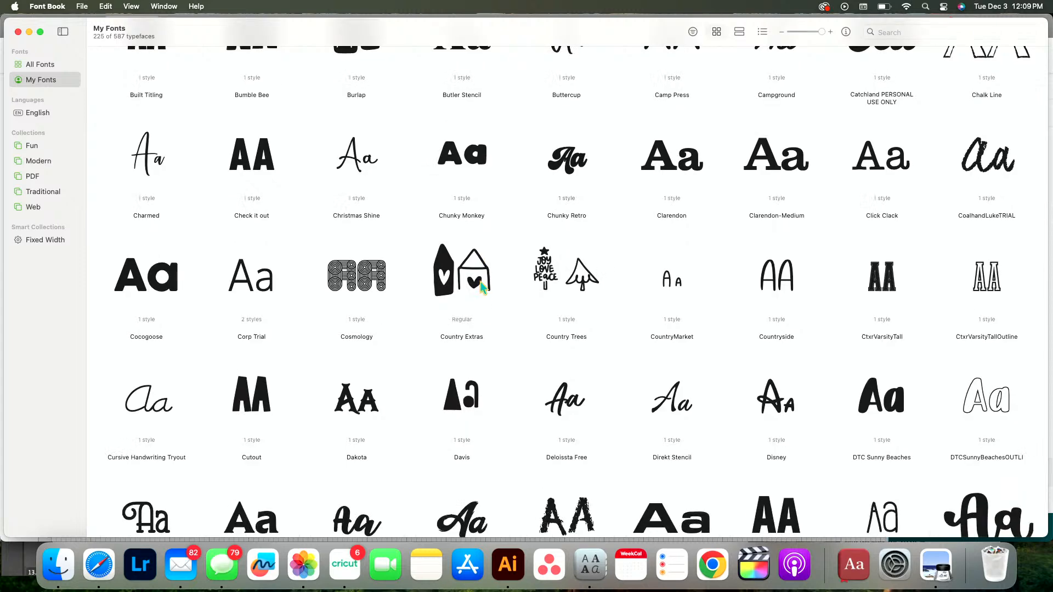
pyautogui.scroll(-3, 481, 286)
pyautogui.scroll(-2, 480, 283)
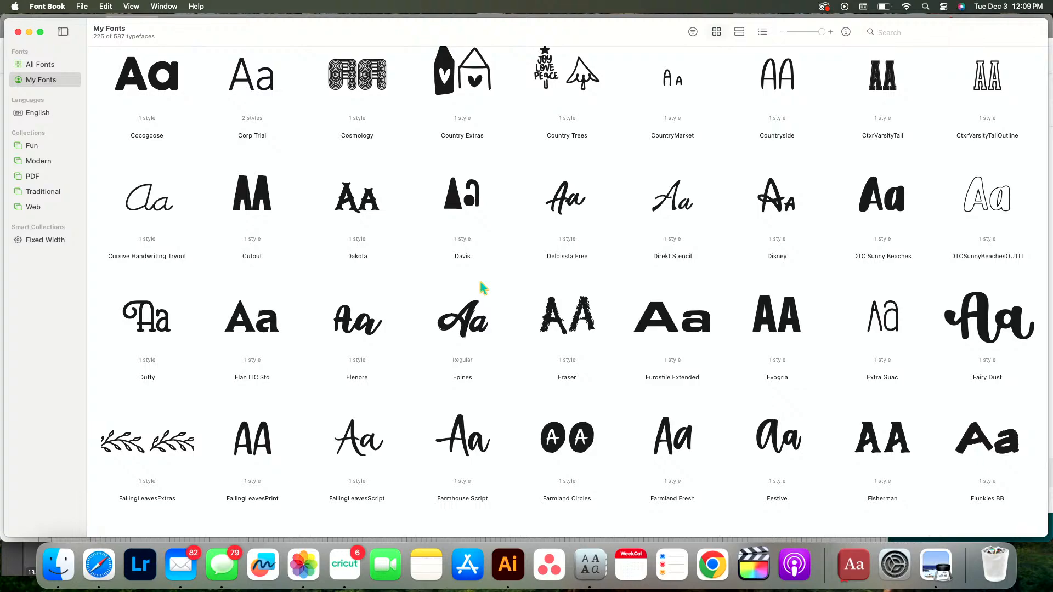
pyautogui.scroll(-3, 481, 285)
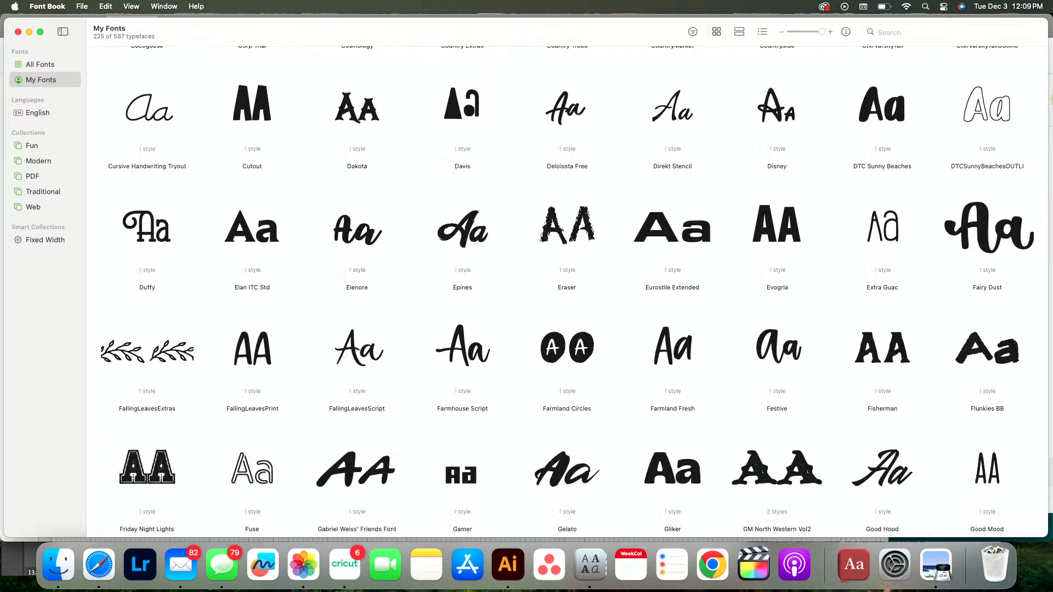
pyautogui.doubleClick(1003, 223)
pyautogui.scroll(-15, 556, 334)
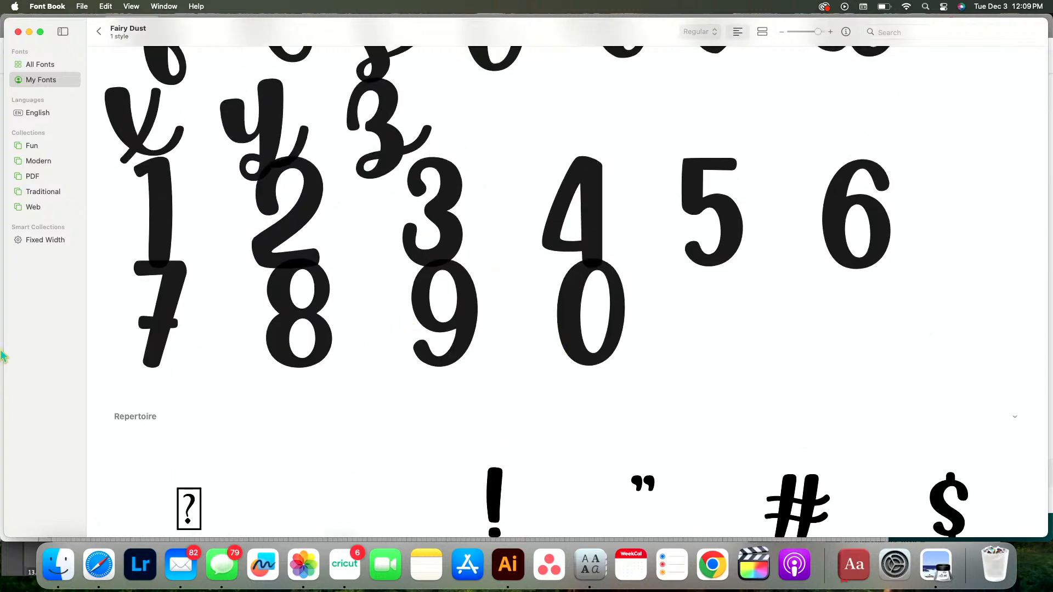
pyautogui.click(99, 33)
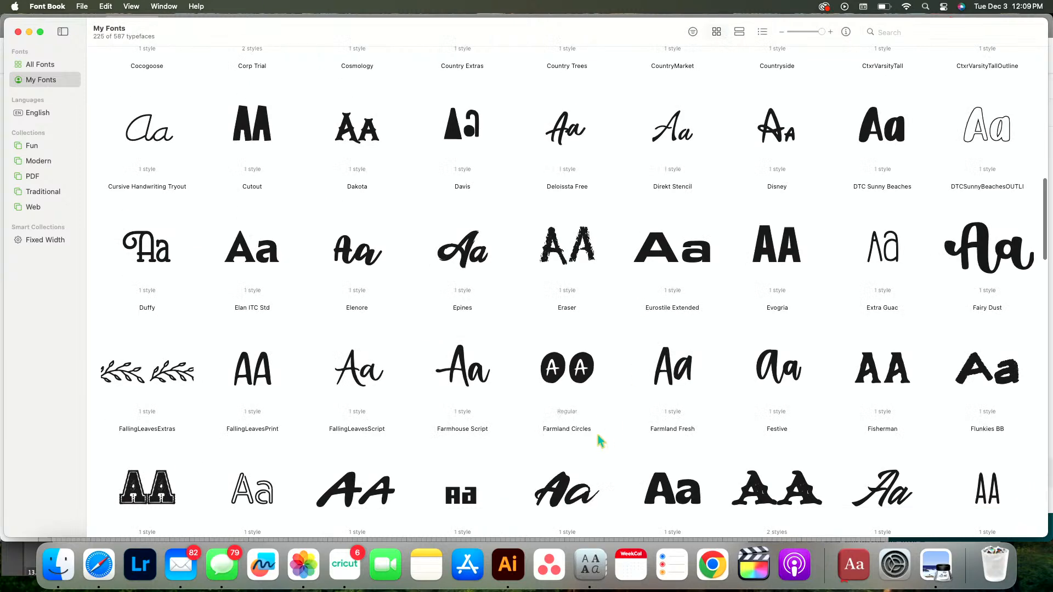
# Browse ahead to the fonts starting with L and examine the letters and numerals of Limited Edition
pyautogui.scroll(-5, 601, 441)
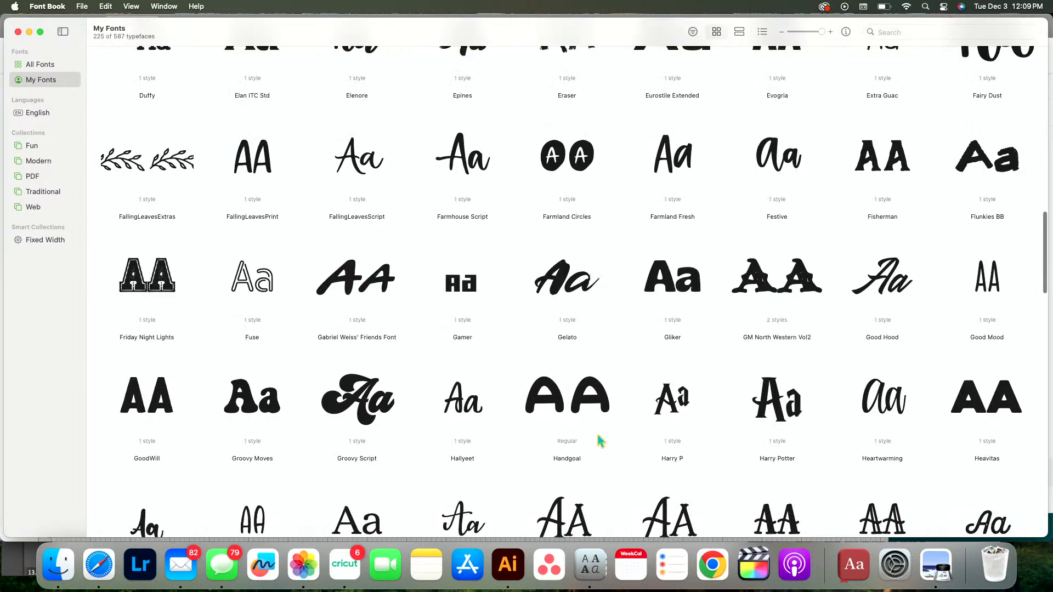
pyautogui.scroll(-2, 600, 442)
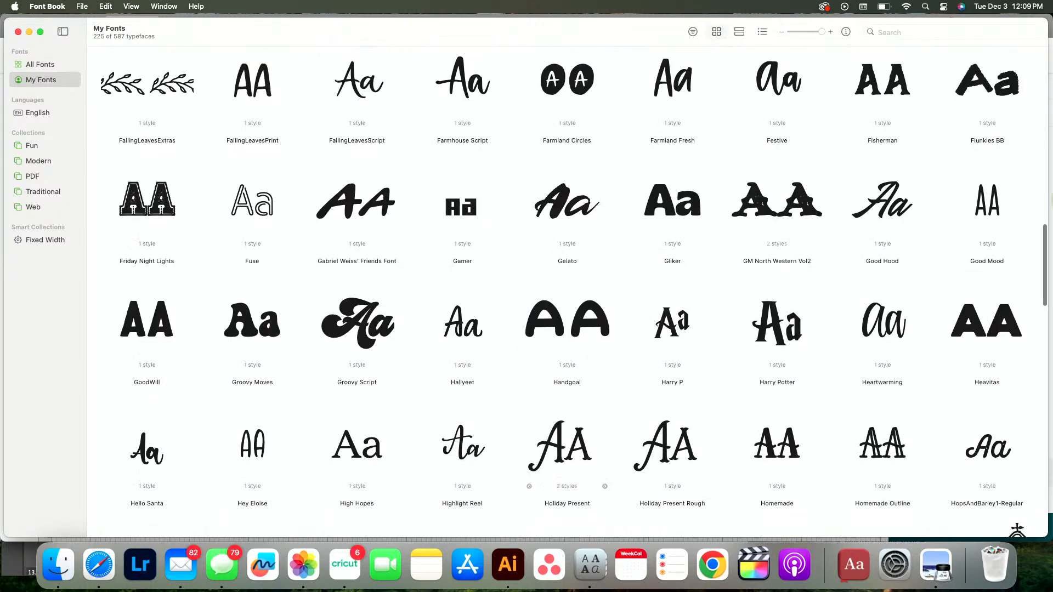
pyautogui.moveTo(1041, 266); pyautogui.dragTo(1051, 362)
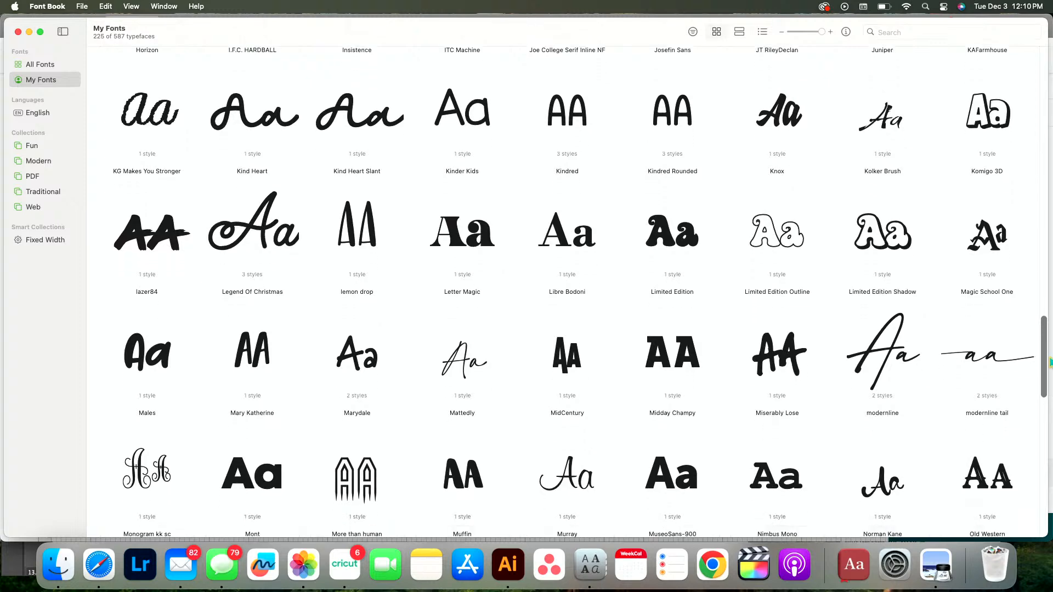
pyautogui.doubleClick(715, 275)
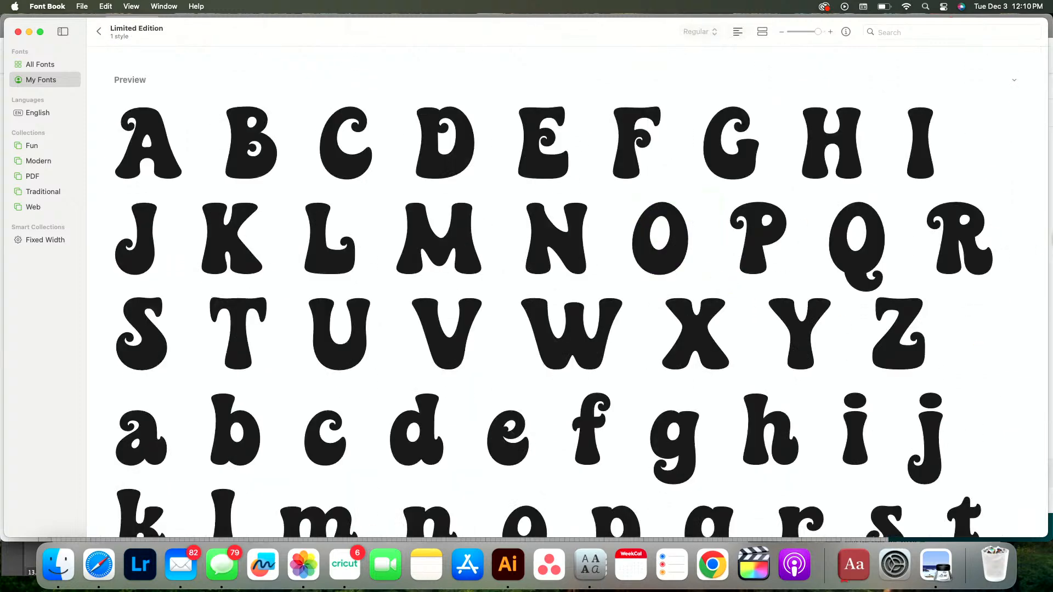
pyautogui.scroll(-20, 925, 395)
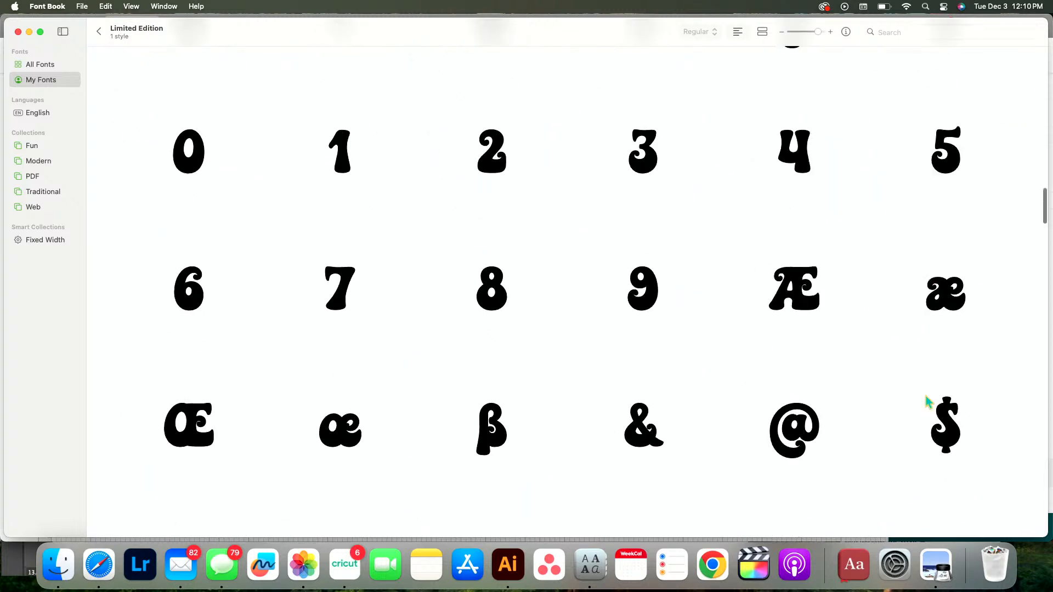
pyautogui.scroll(-2, 927, 402)
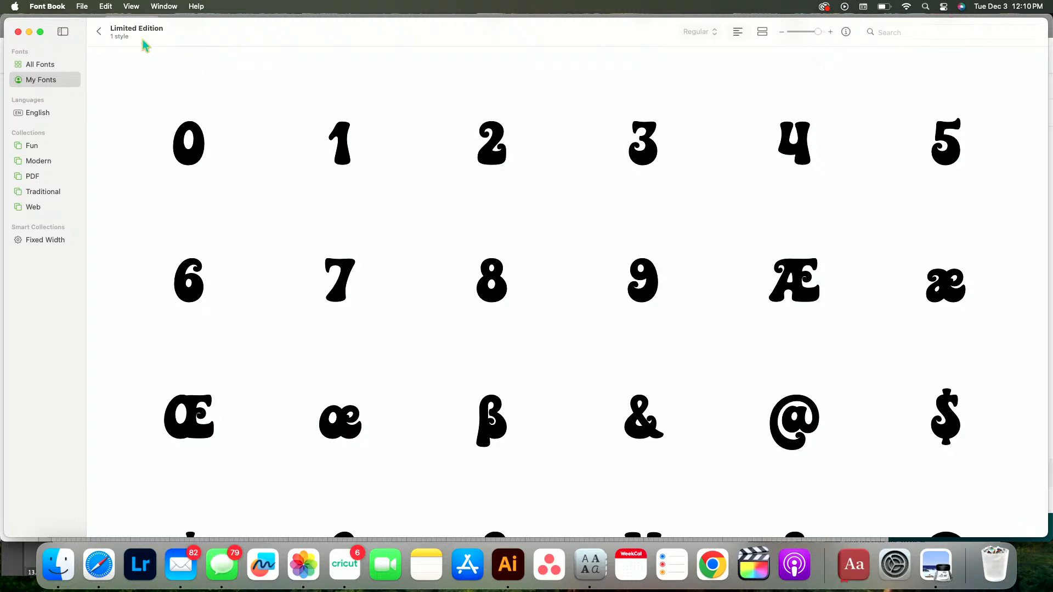
pyautogui.click(98, 32)
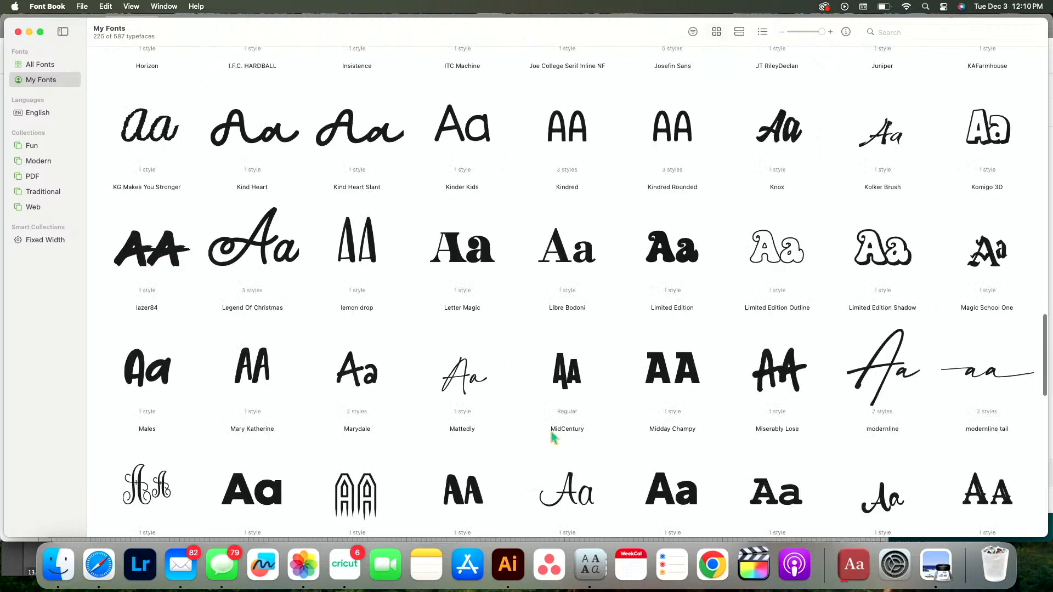
# Compare the fonts around L to P, examine the script characters of Legend Of Christmas and look back over the fonts from H to K
pyautogui.scroll(-5, 552, 437)
pyautogui.scroll(-1, 553, 438)
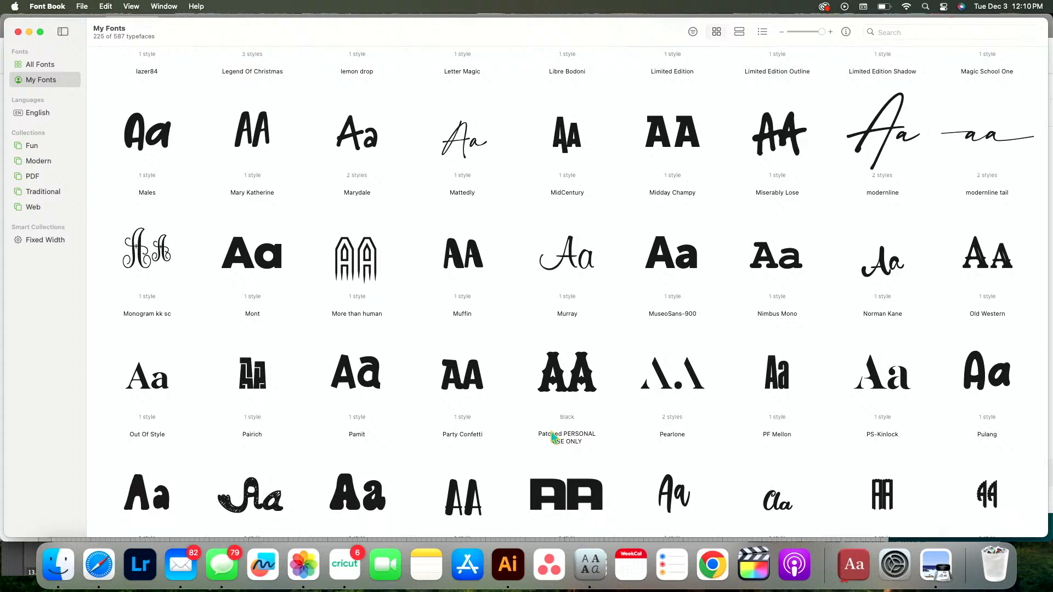
pyautogui.scroll(3, 553, 438)
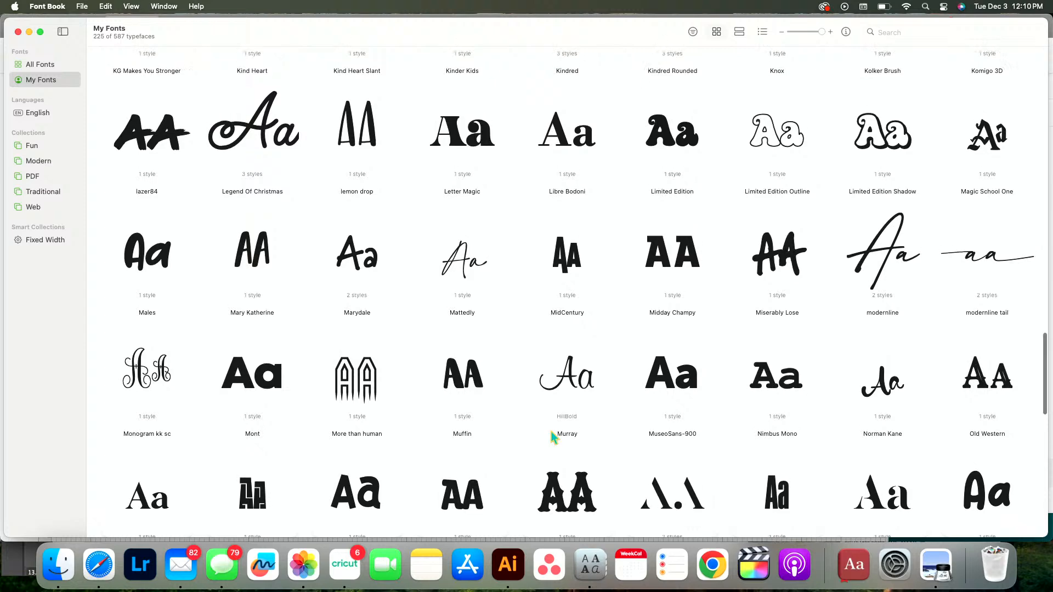
pyautogui.scroll(1, 268, 265)
pyautogui.doubleClick(243, 189)
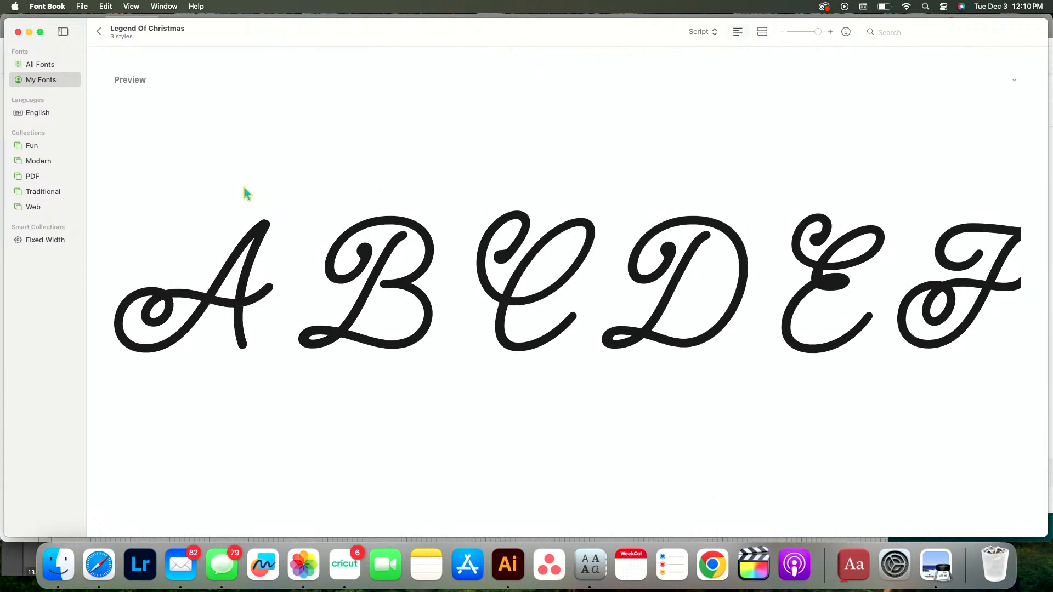
pyautogui.scroll(-10, 469, 383)
pyautogui.scroll(-15, 469, 380)
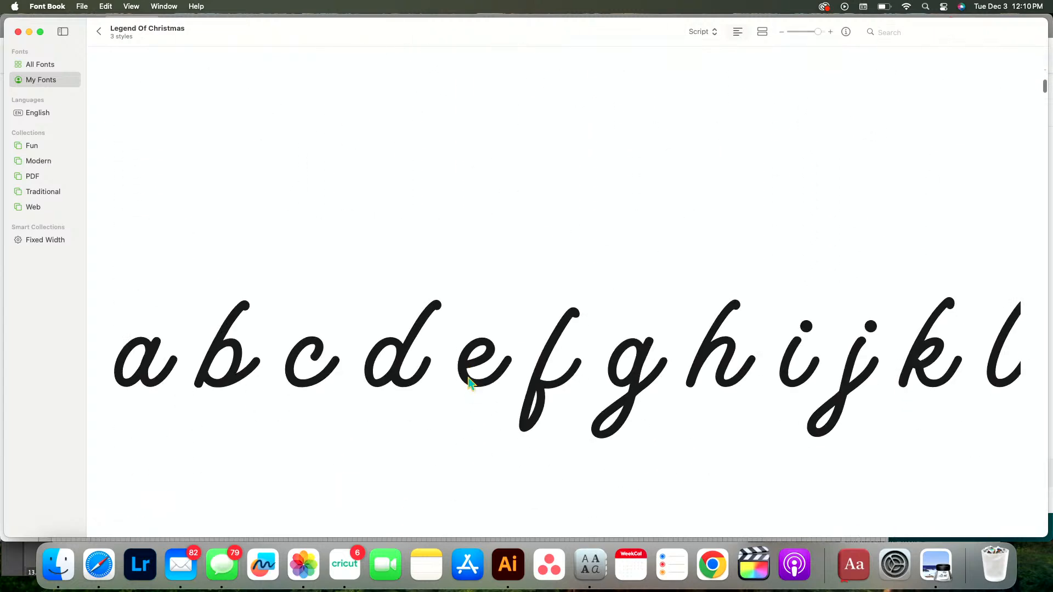
pyautogui.scroll(5, 470, 383)
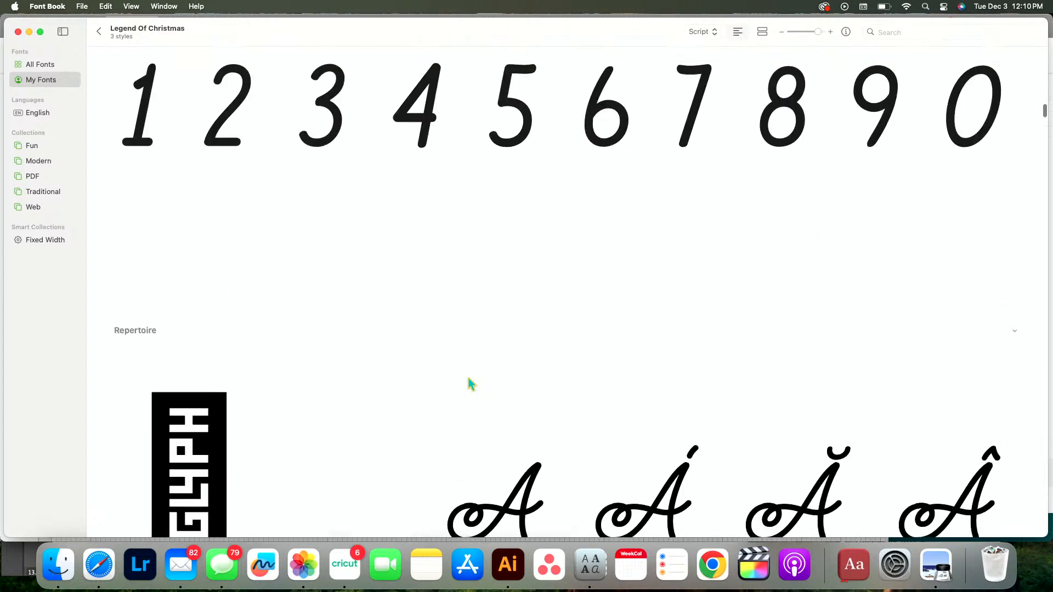
pyautogui.click(99, 31)
pyautogui.scroll(2, 507, 276)
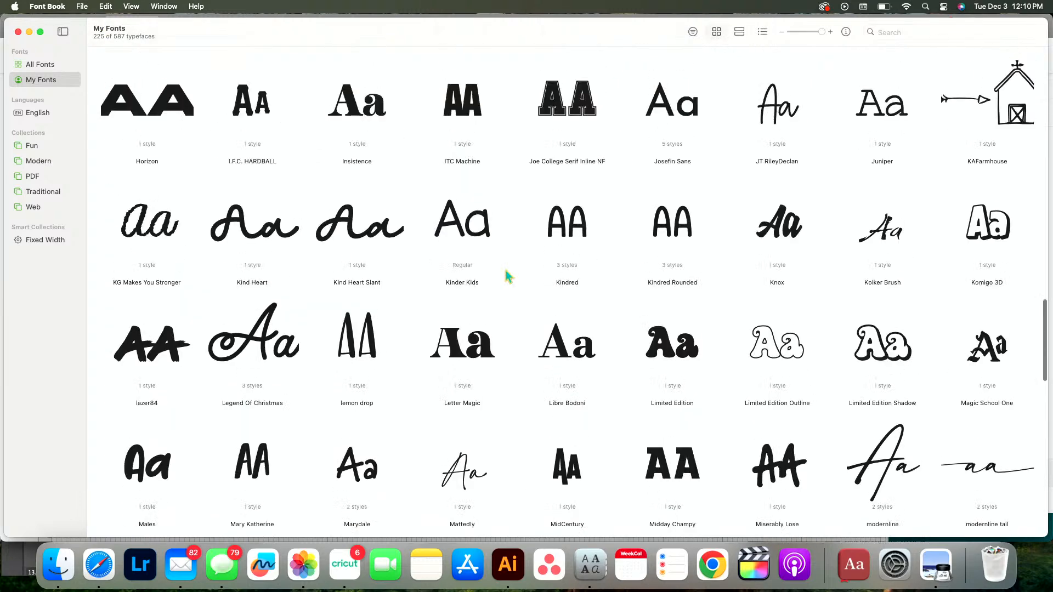
pyautogui.scroll(3, 508, 276)
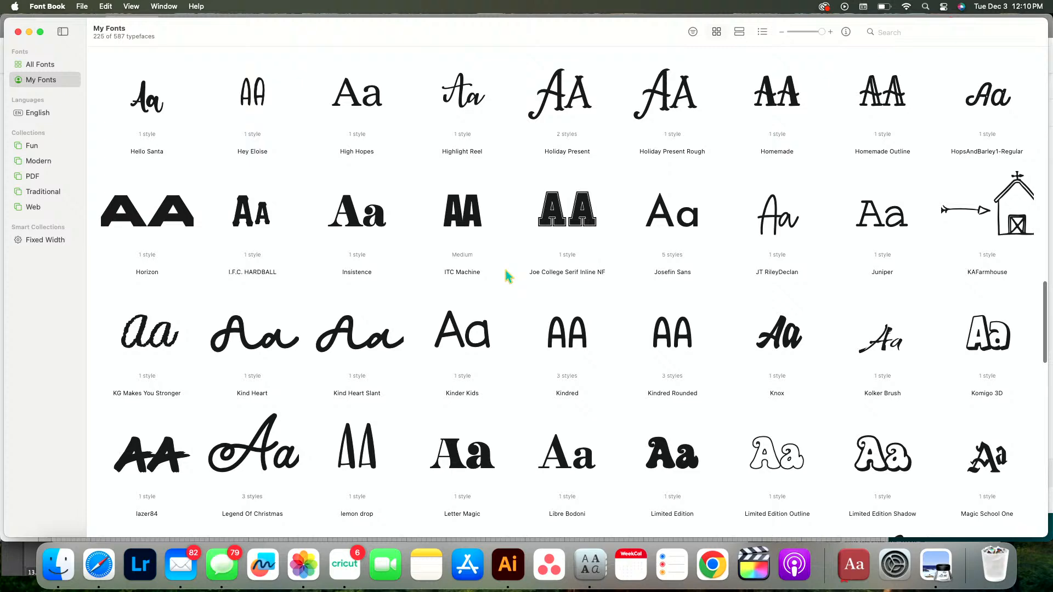
# Examine the letters and numerals of the Letter Magic font, returning to the overview
pyautogui.scroll(-1, 505, 275)
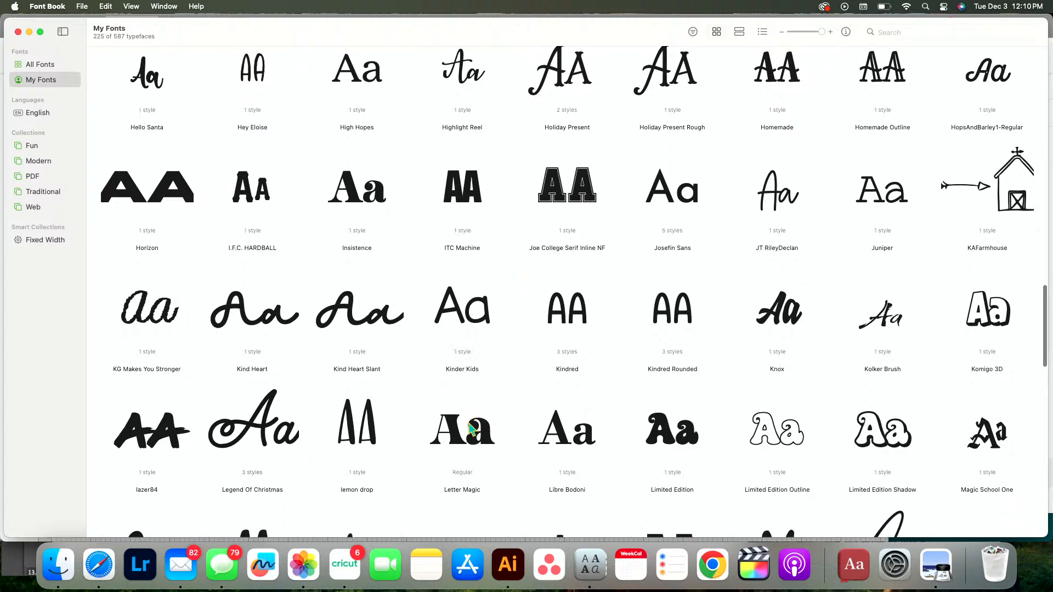
pyautogui.doubleClick(470, 428)
pyautogui.scroll(-10, 469, 425)
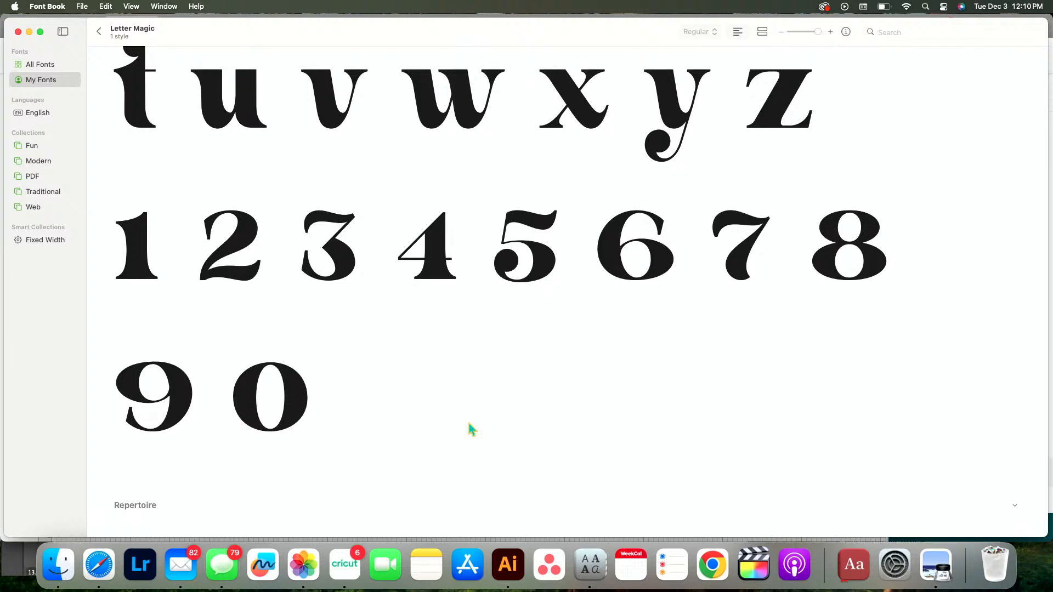
pyautogui.click(99, 32)
# Look back over the fonts from K to E and examine the numerals of Fairy Dust, returning to the overview
pyautogui.scroll(6, 602, 340)
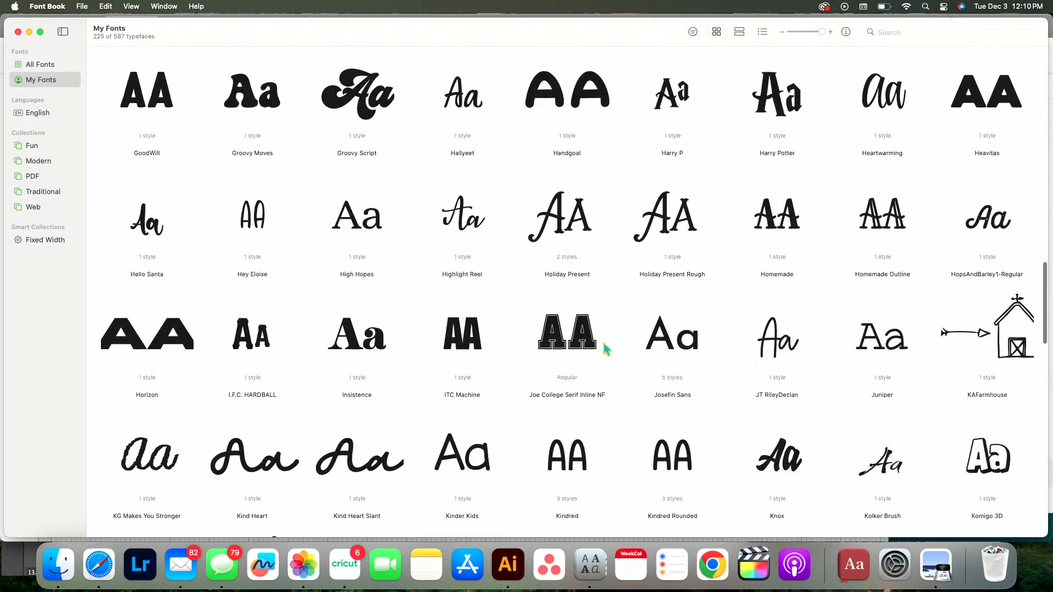
pyautogui.scroll(5, 603, 344)
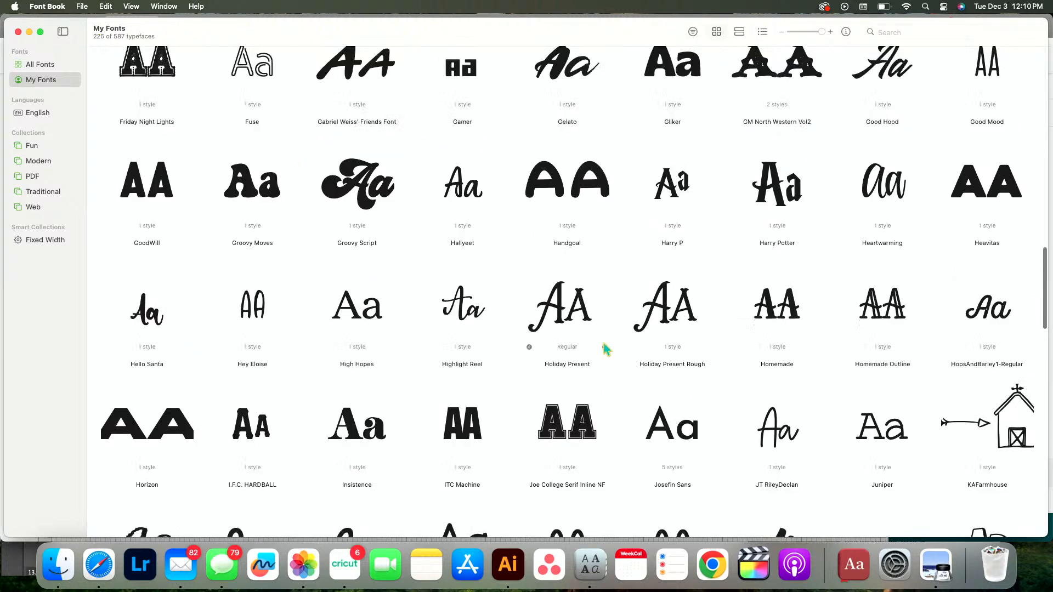
pyautogui.scroll(3, 605, 349)
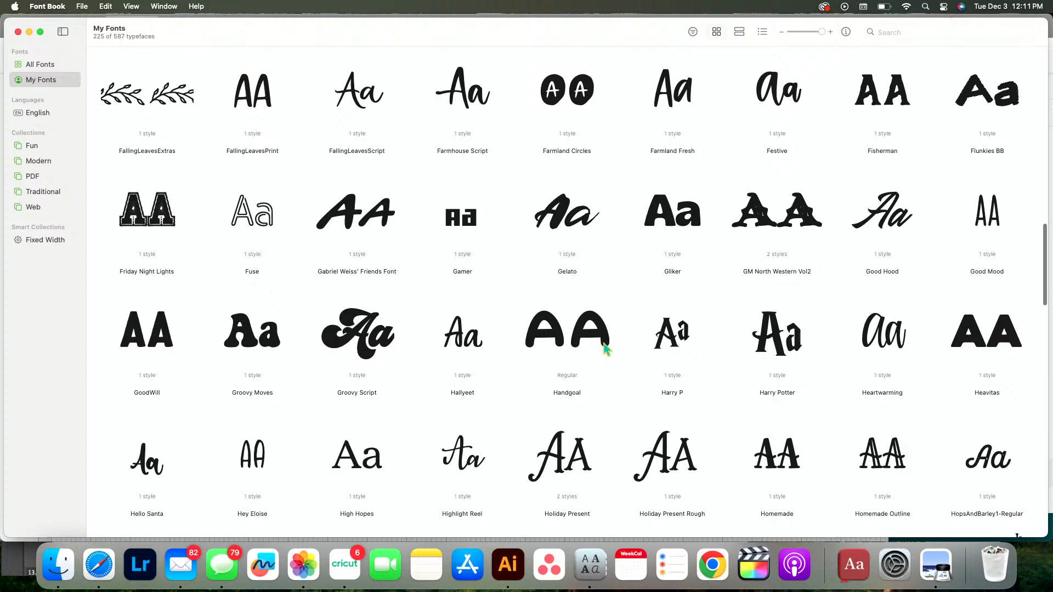
pyautogui.scroll(3, 606, 349)
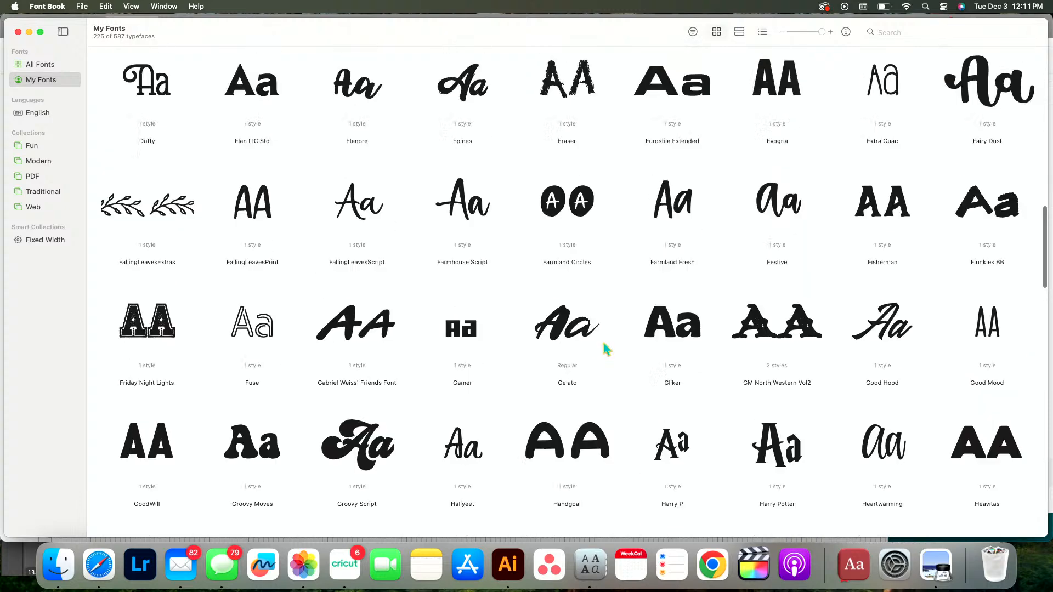
pyautogui.doubleClick(968, 94)
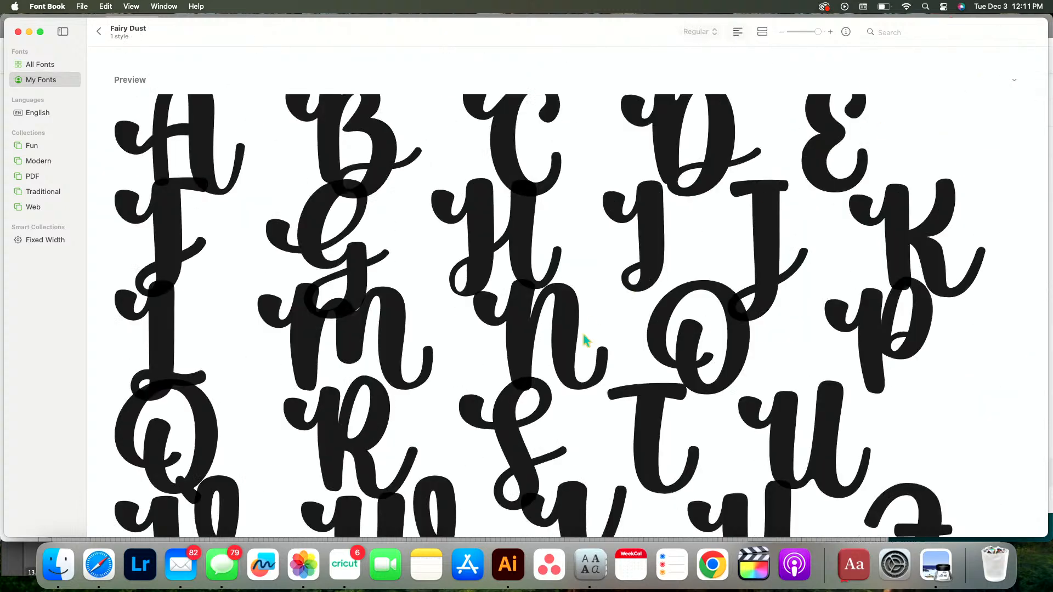
pyautogui.scroll(10, 583, 339)
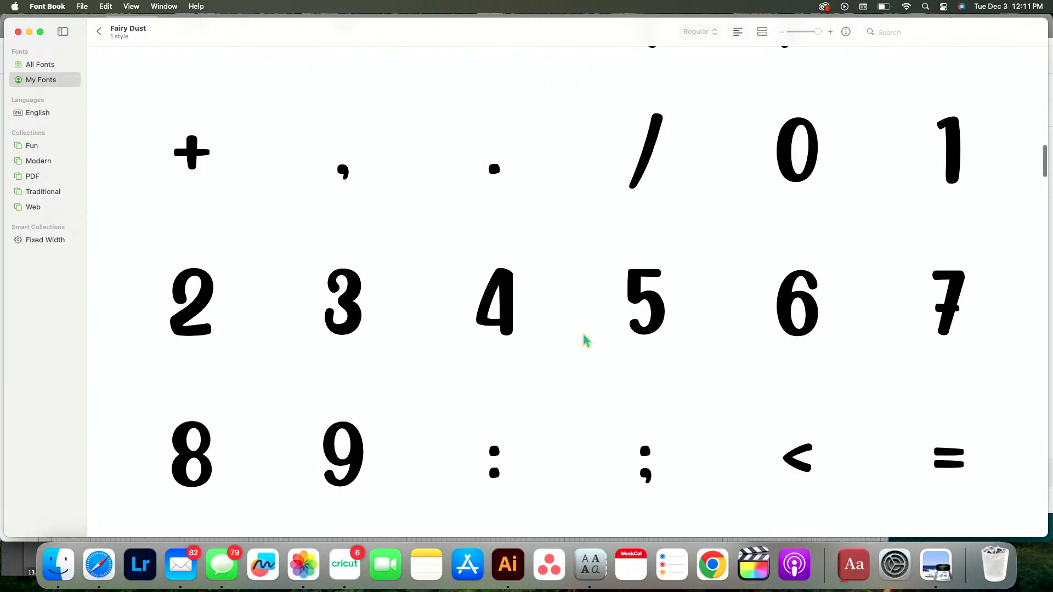
pyautogui.scroll(-1, 583, 336)
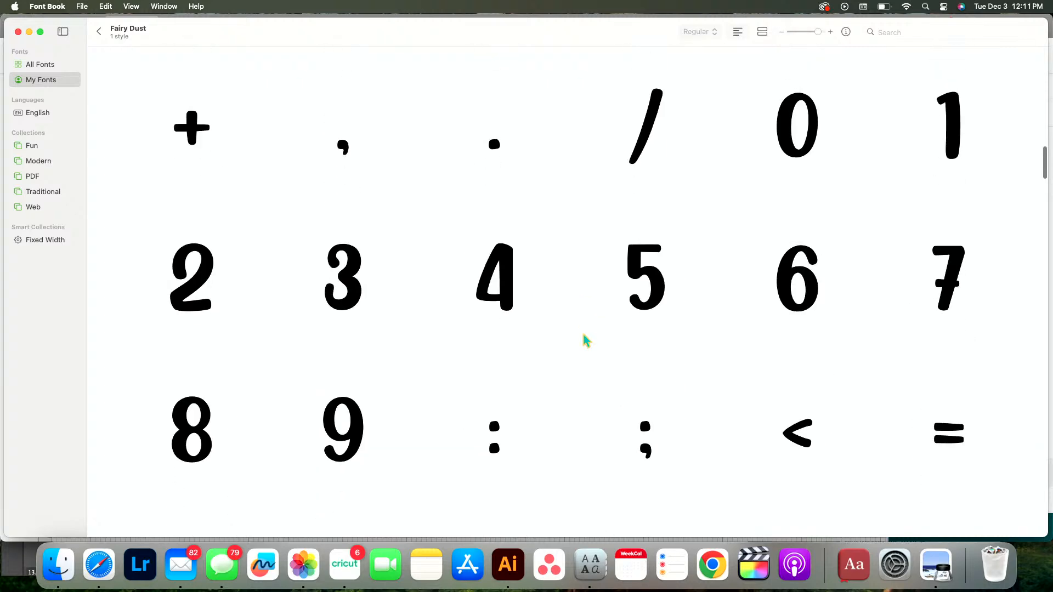
pyautogui.click(99, 32)
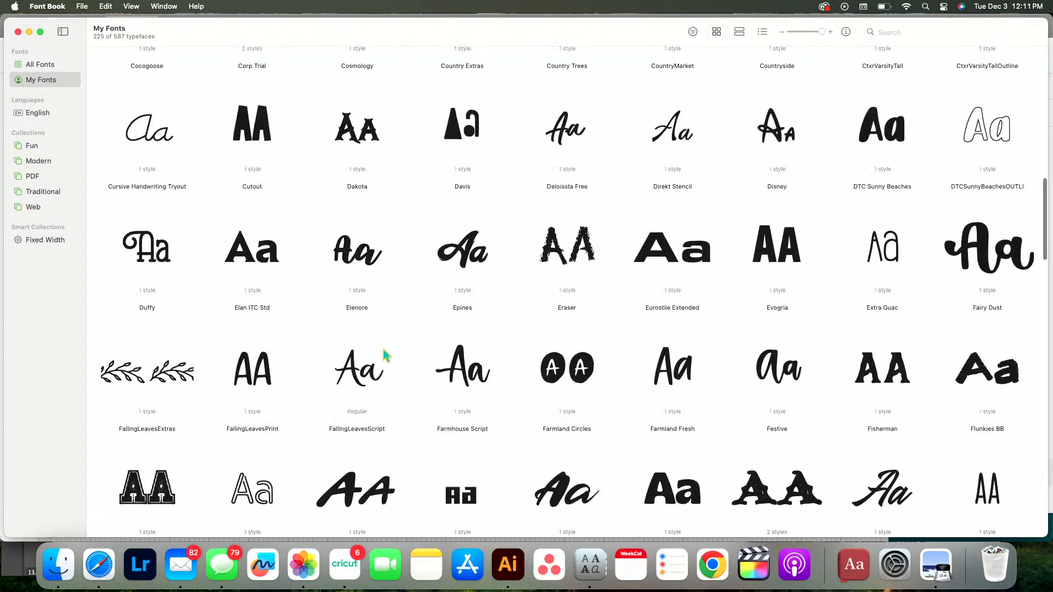
# Browse ahead to the end of the font collection and examine the characters of Yikes!, returning to the overview
pyautogui.scroll(-10, 384, 354)
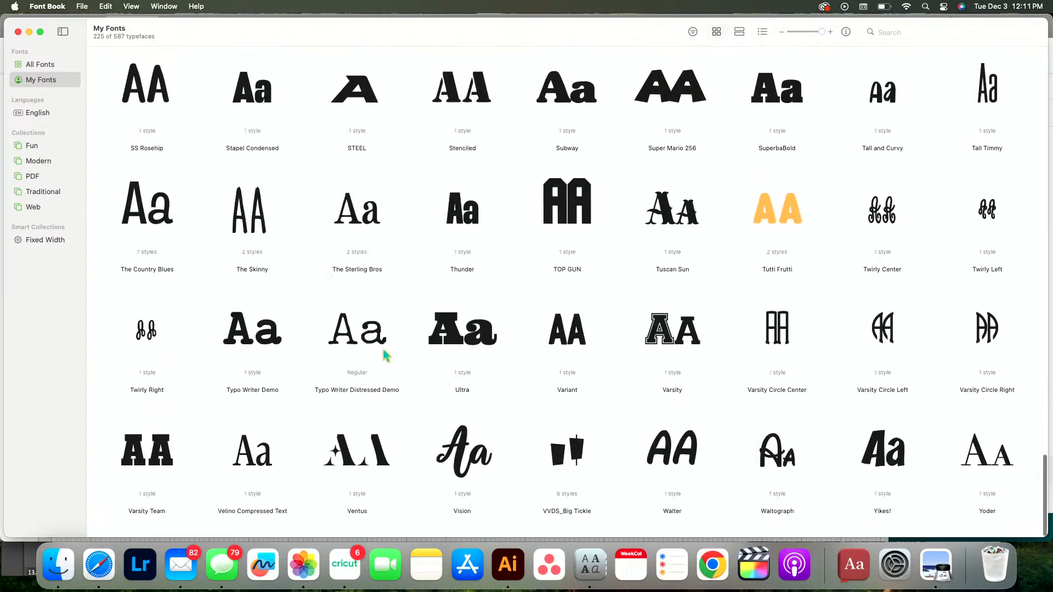
pyautogui.doubleClick(905, 465)
pyautogui.scroll(-15, 364, 109)
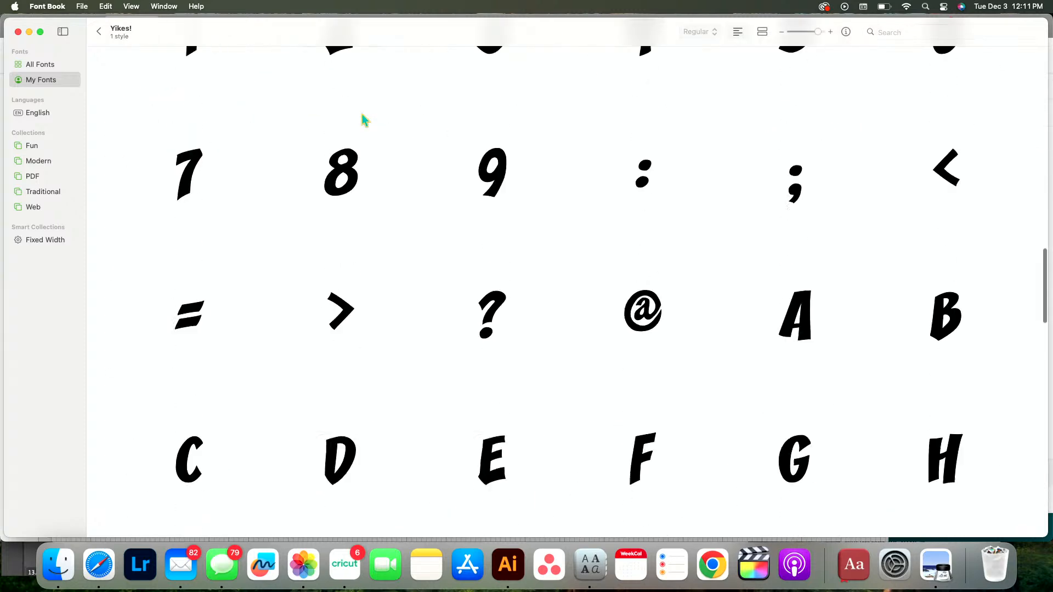
pyautogui.scroll(-5, 362, 117)
pyautogui.click(99, 32)
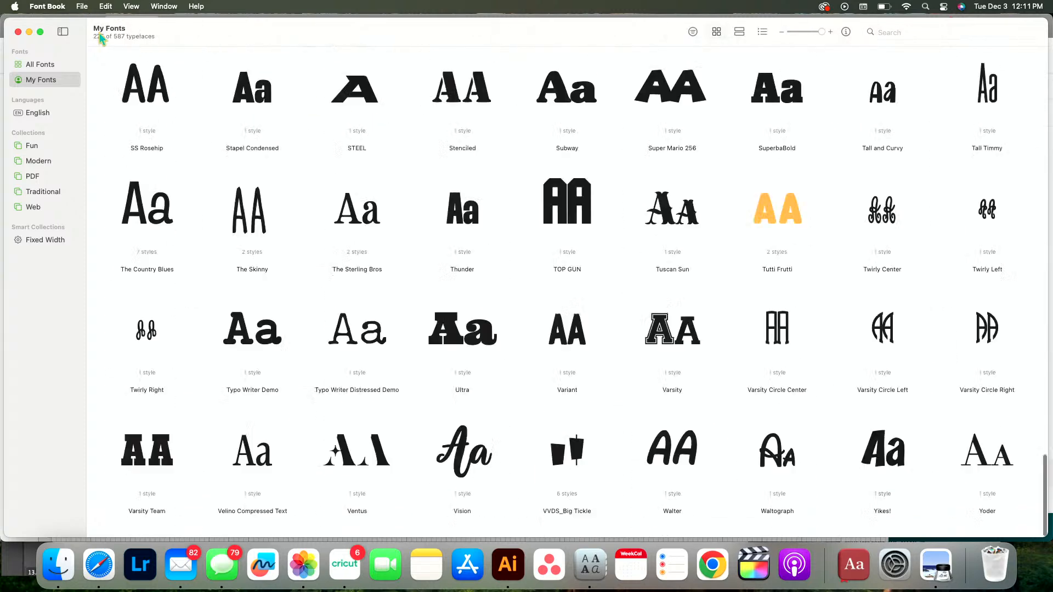
# Examine the letters and numerals of the Ventus font, returning to the overview
pyautogui.scroll(-5, 321, 472)
pyautogui.doubleClick(360, 455)
pyautogui.scroll(-12, 359, 456)
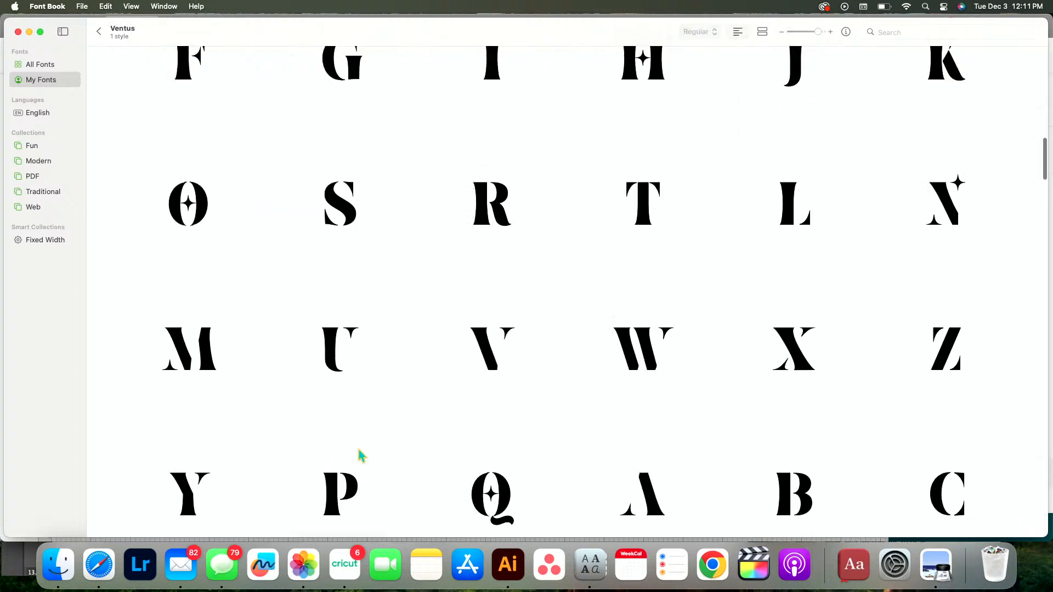
pyautogui.scroll(10, 358, 450)
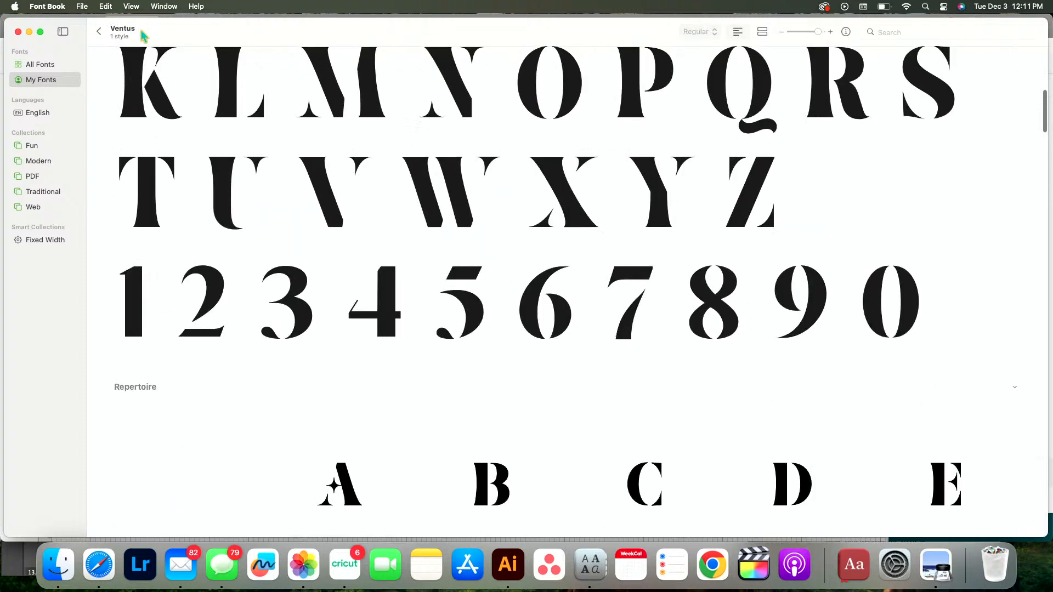
pyautogui.click(102, 31)
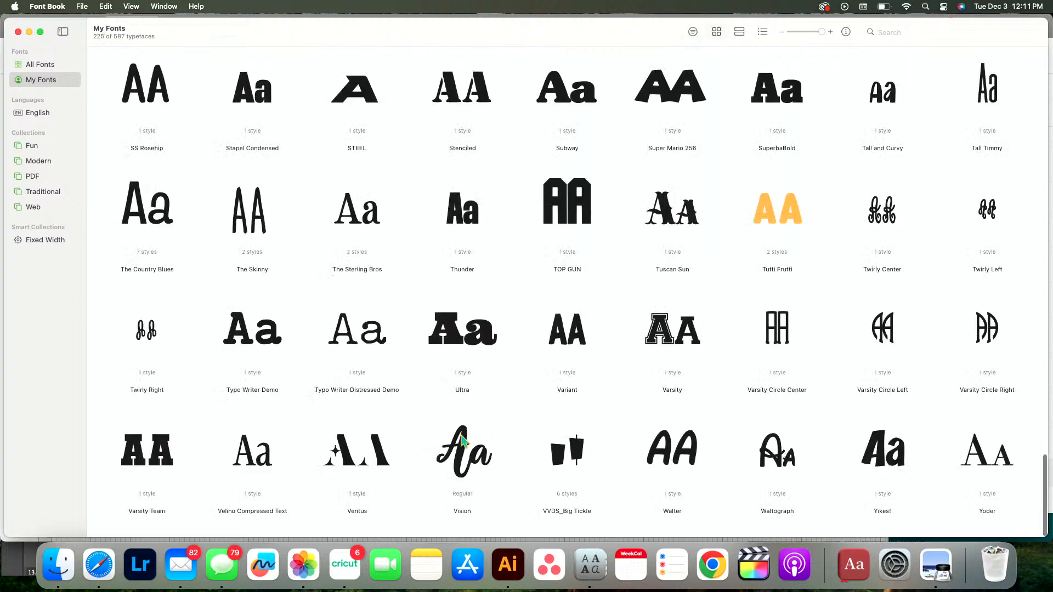
# Examine the decorative capitals and numerals of the Tuscan Sun font, returning to the overview
pyautogui.doubleClick(662, 227)
pyautogui.scroll(-5, 512, 365)
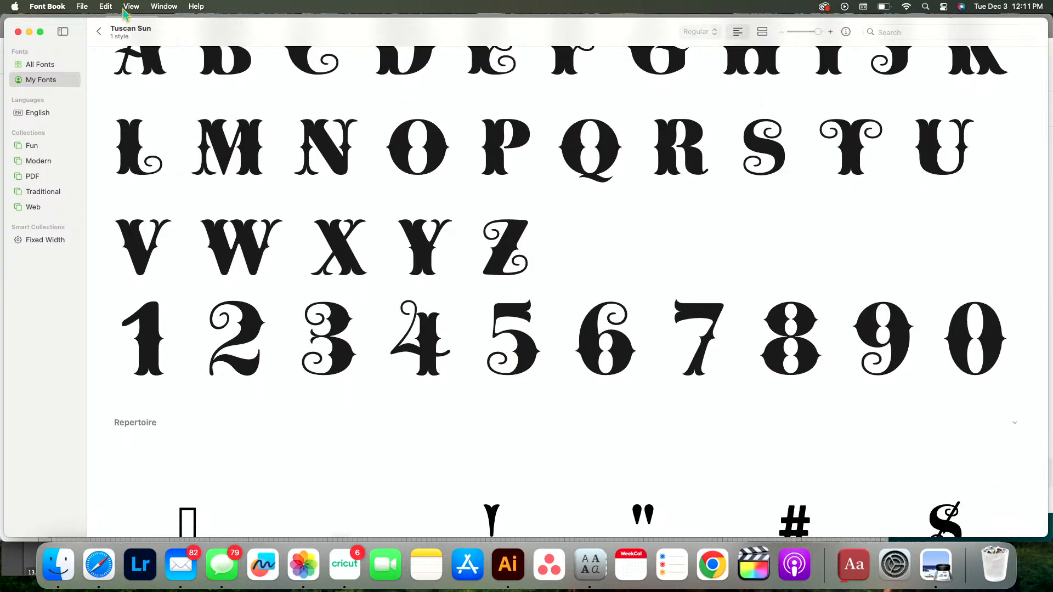
pyautogui.click(99, 31)
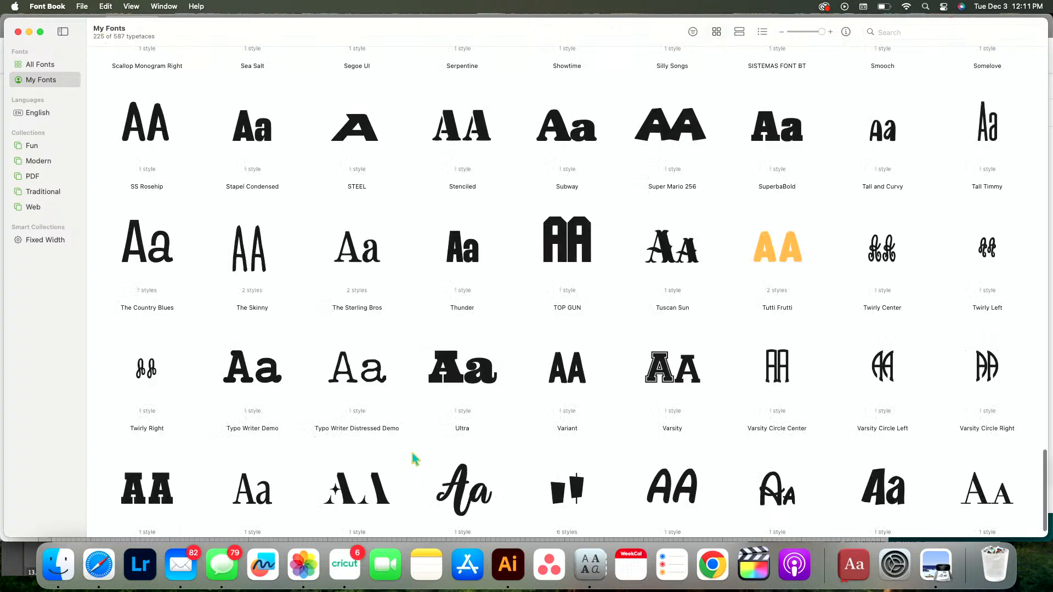
# Look back through the font overview from the V and T fonts to those starting with H to L
pyautogui.scroll(1, 415, 458)
pyautogui.scroll(4, 415, 458)
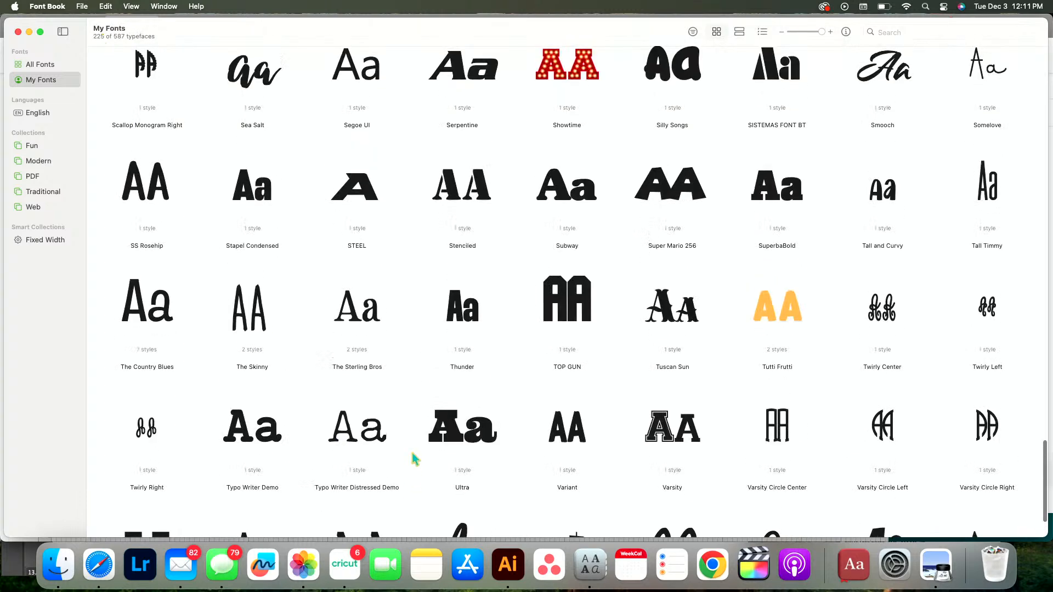
pyautogui.scroll(1, 415, 458)
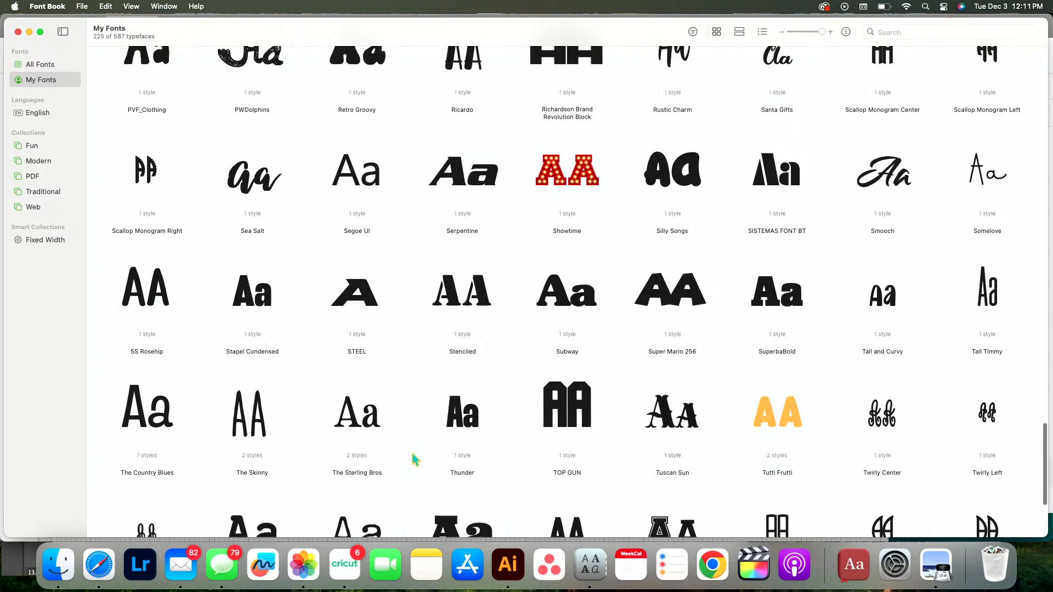
pyautogui.scroll(4, 416, 459)
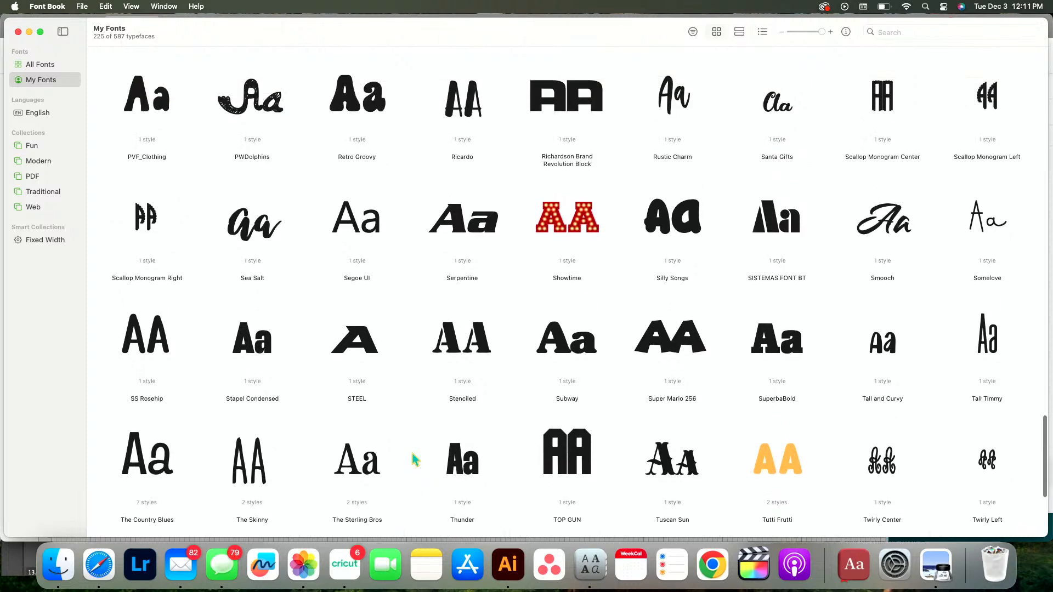
pyautogui.scroll(6, 412, 454)
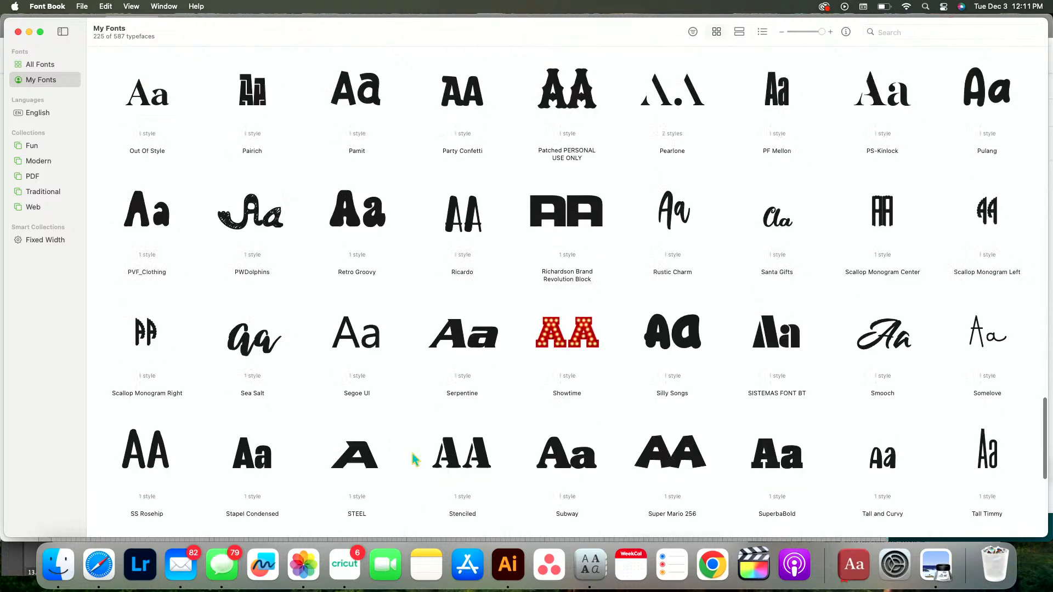
pyautogui.scroll(1, 416, 458)
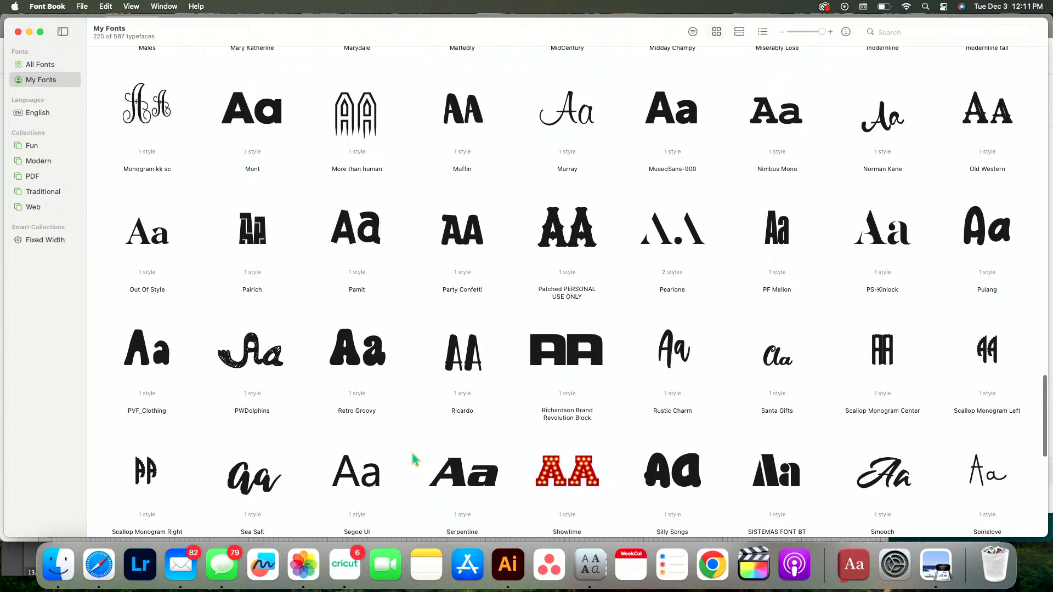
pyautogui.scroll(1, 415, 460)
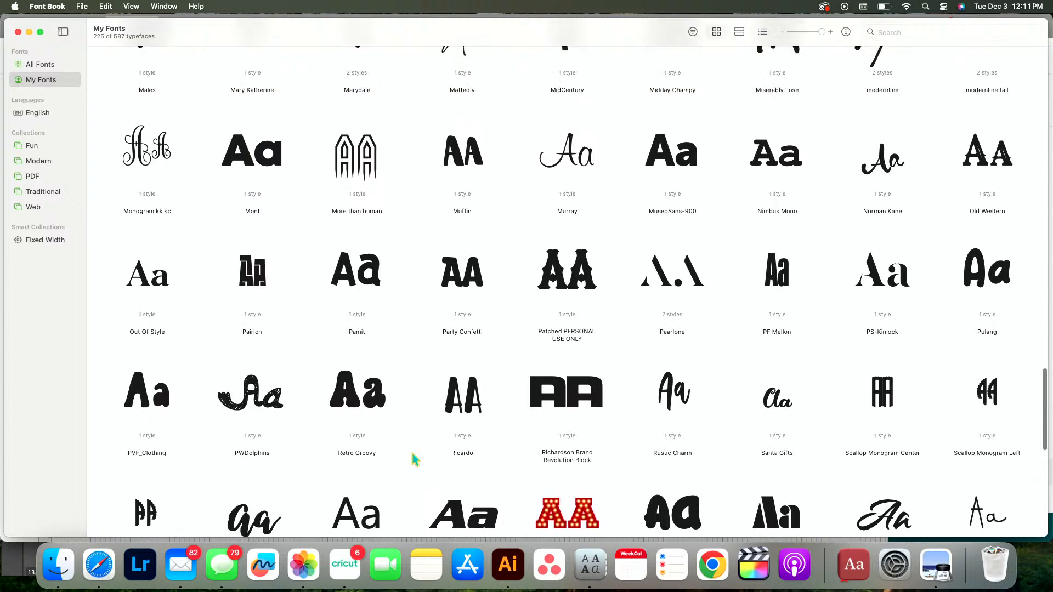
pyautogui.scroll(7, 415, 460)
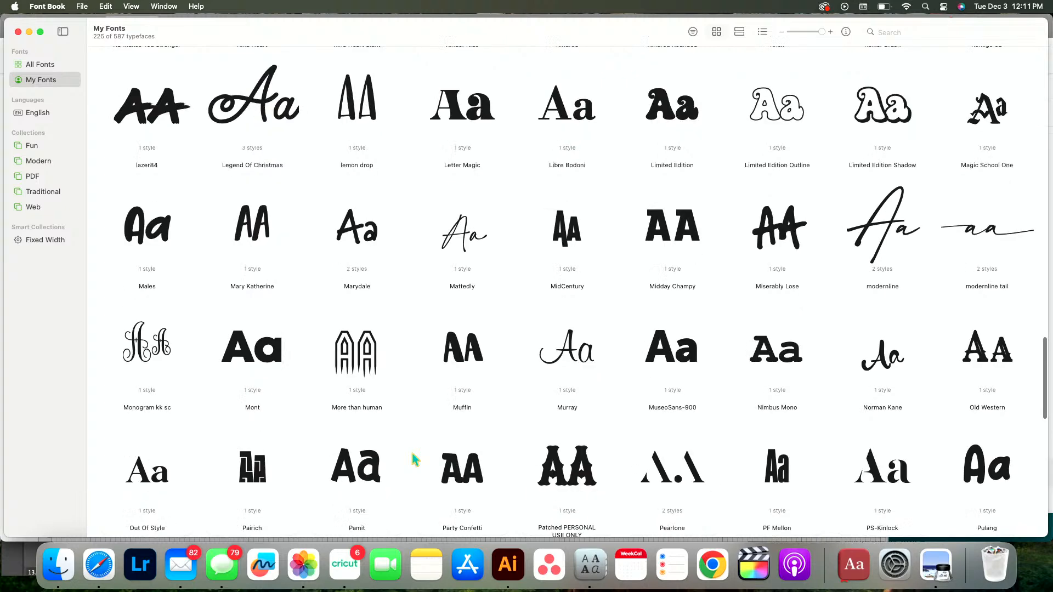
pyautogui.scroll(4, 416, 459)
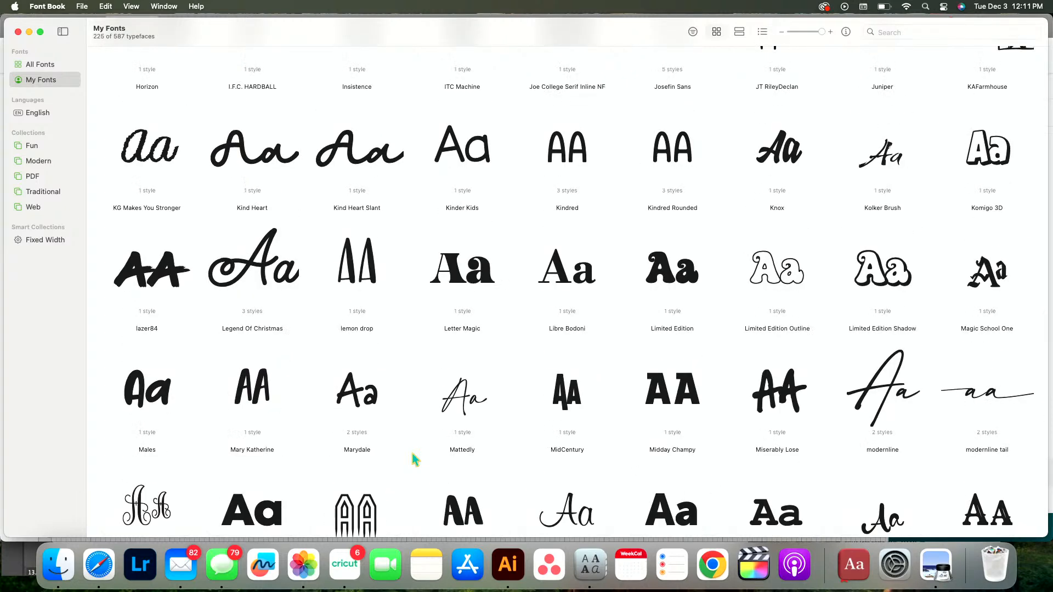
pyautogui.scroll(2, 415, 460)
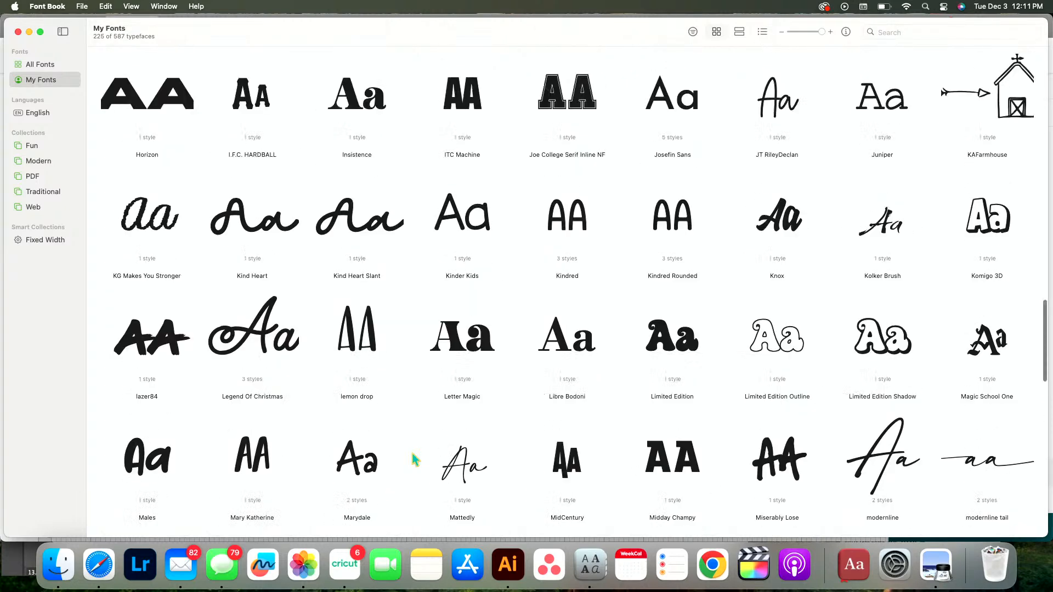
# Reopen the Letter Magic font and check its capitals, symbols and numerals
pyautogui.doubleClick(466, 358)
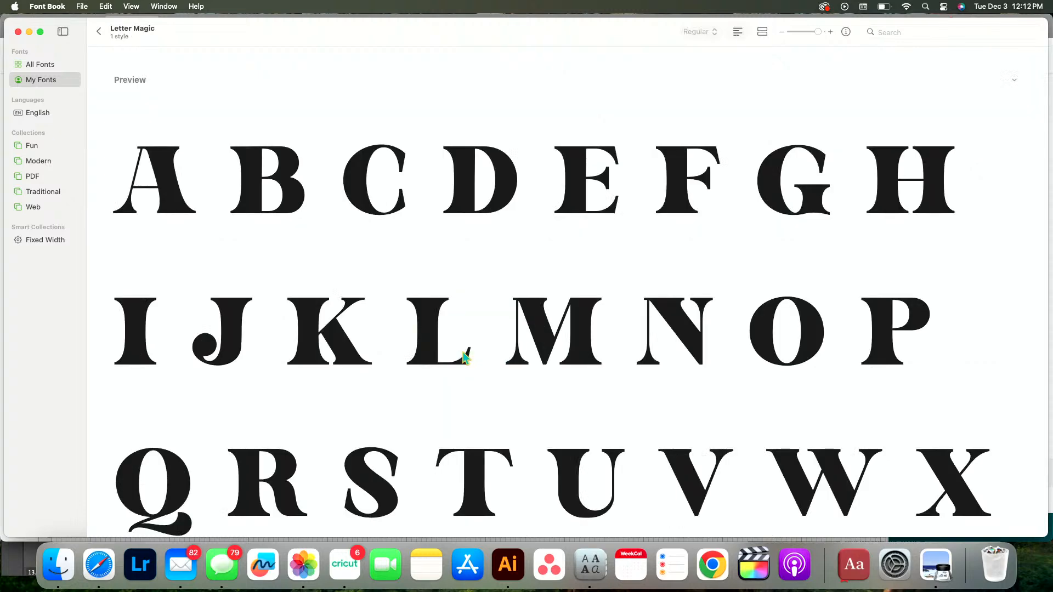
pyautogui.scroll(-15, 465, 357)
pyautogui.scroll(-10, 463, 354)
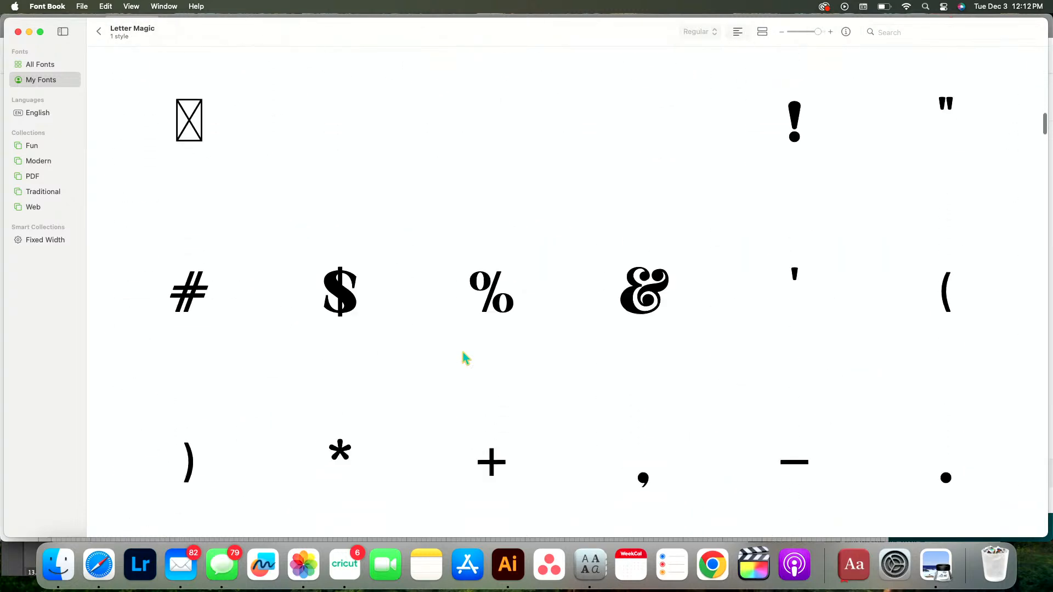
pyautogui.scroll(2, 465, 358)
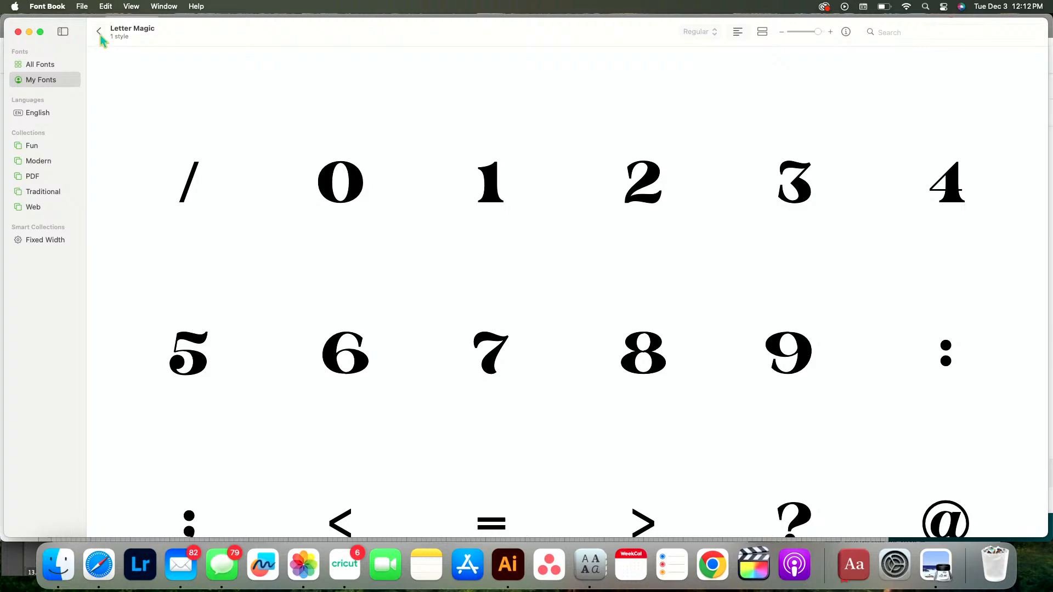
# Switch to Cricut Design Space, add a text object with the numbers 1 to 7 on separate lines, and select it
pyautogui.click(343, 584)
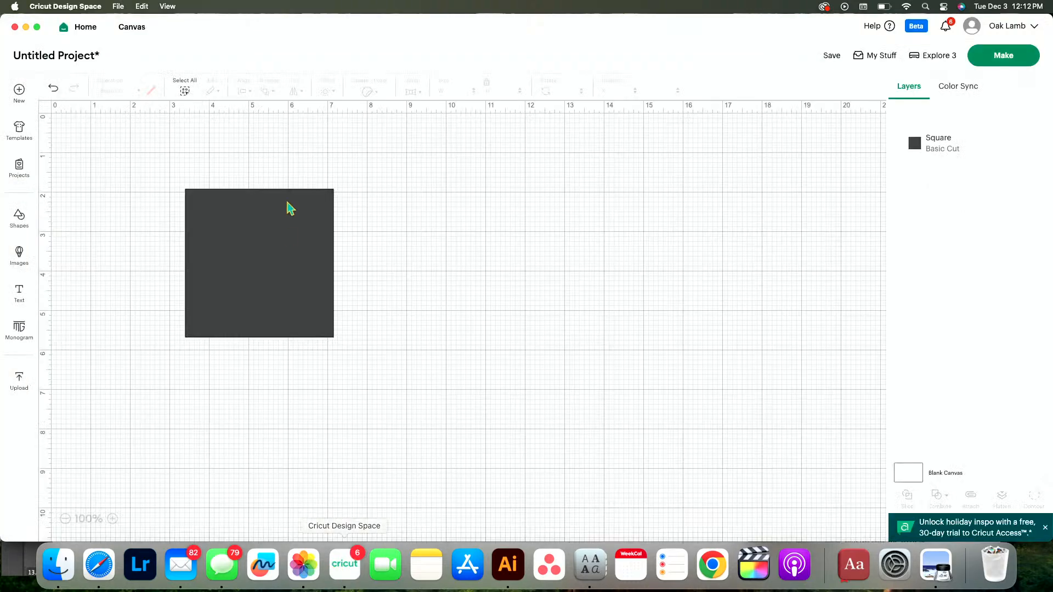
pyautogui.click(21, 296)
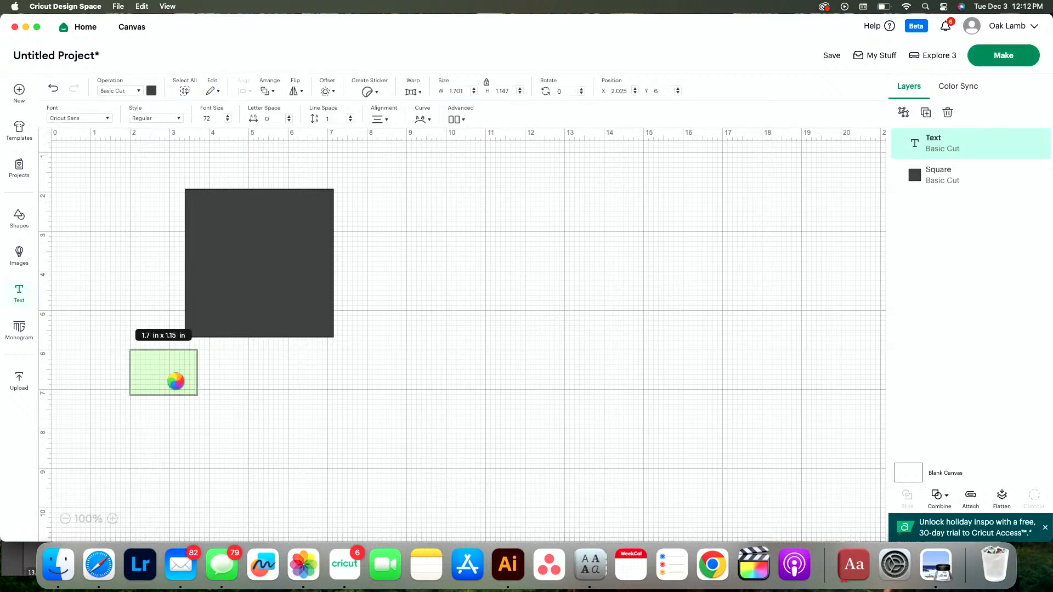
pyautogui.write('1 2 3 4 5 ')
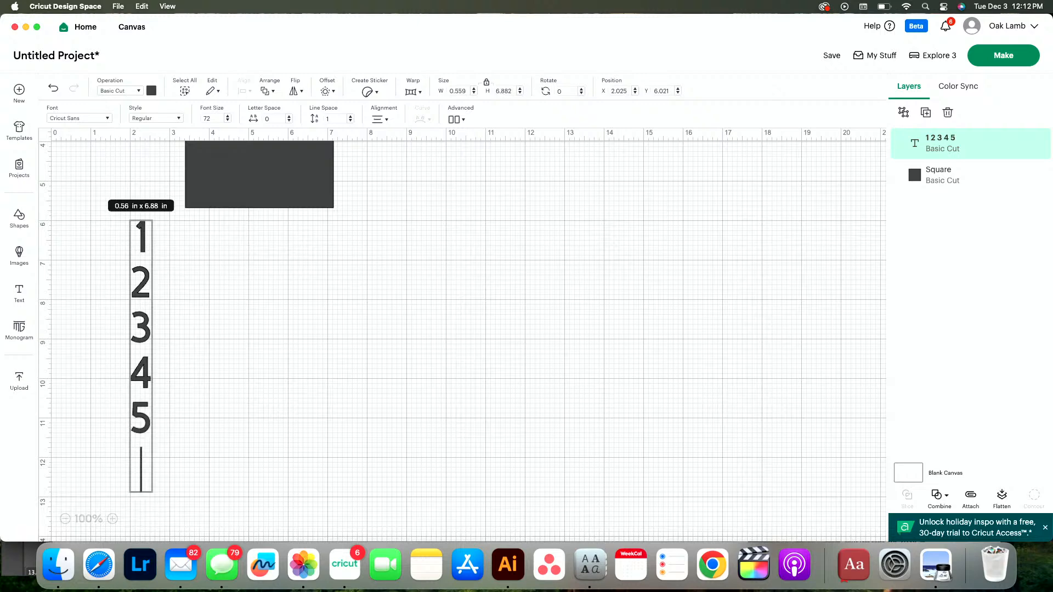
pyautogui.write('6')
pyautogui.press('Return')
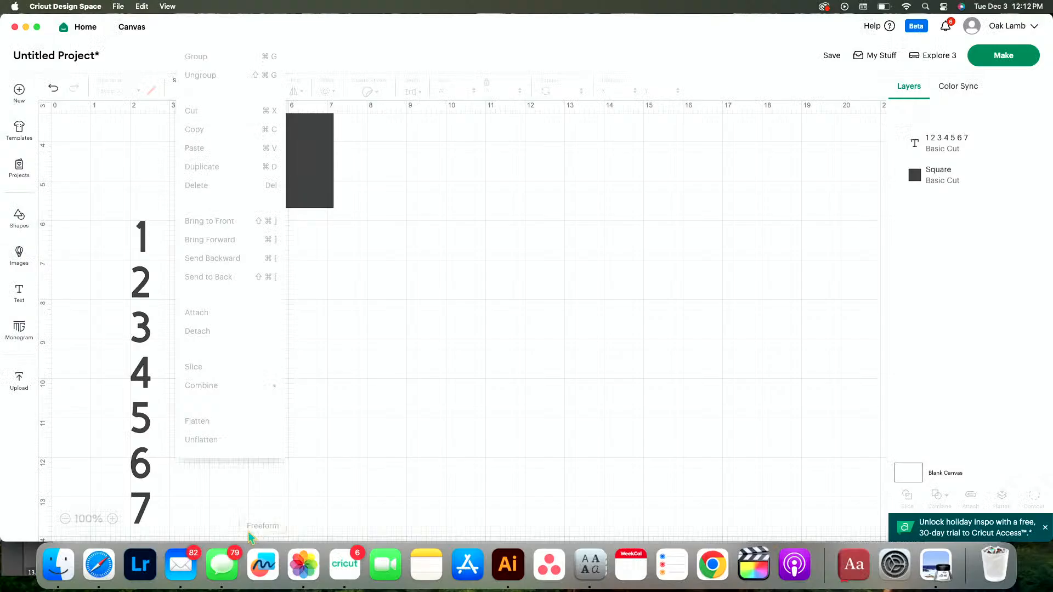
pyautogui.click(141, 515)
pyautogui.click(147, 515)
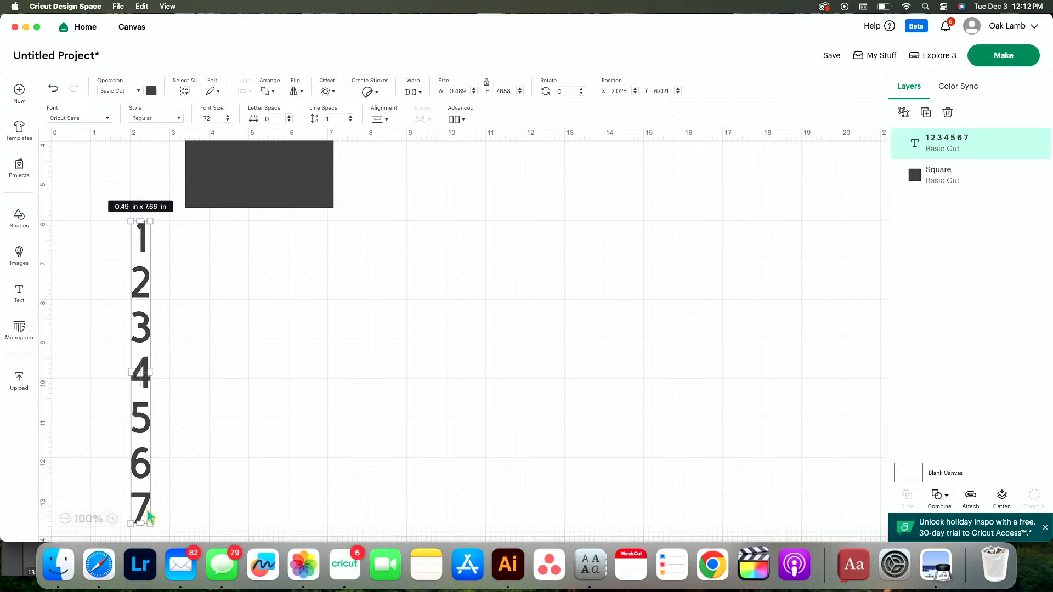
# Reopen the number text for editing and add 8 to 12, each on its own line
pyautogui.doubleClick(147, 515)
pyautogui.click(146, 514)
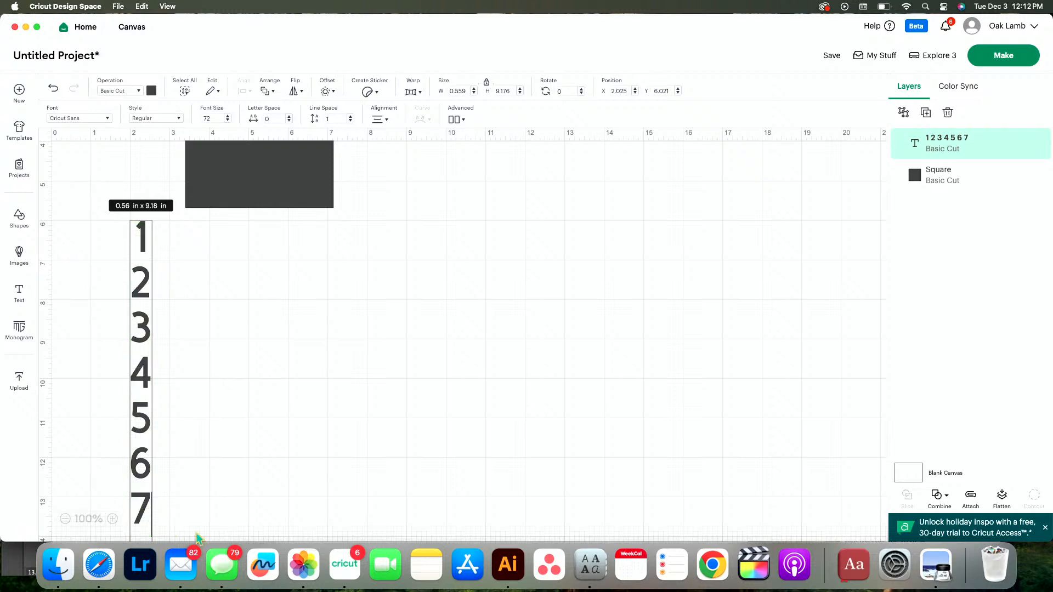
pyautogui.scroll(-3, 197, 538)
pyautogui.write('8\\')
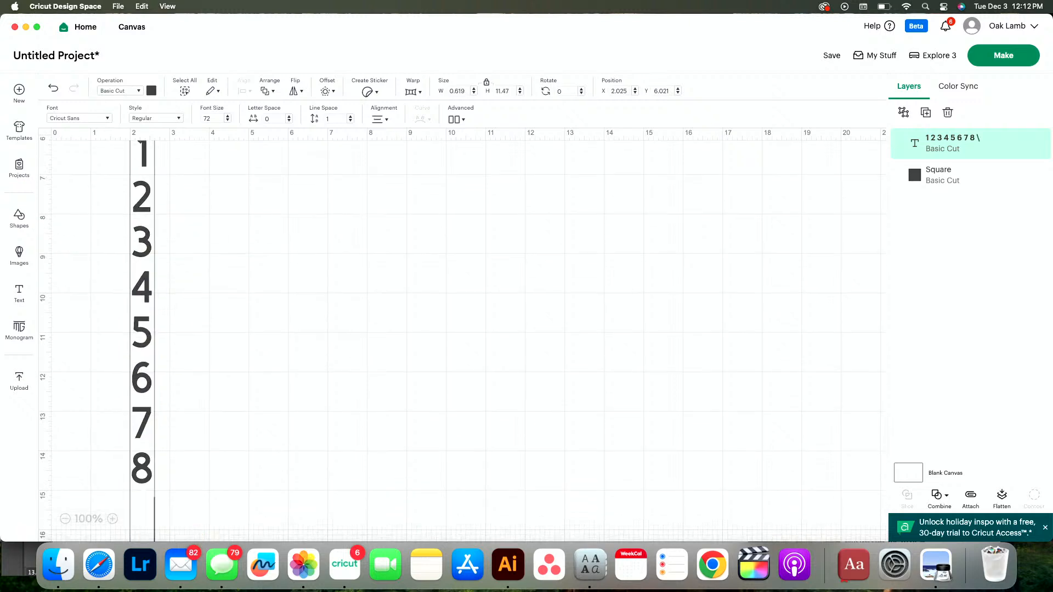
pyautogui.press('BackSpace')
pyautogui.write('910')
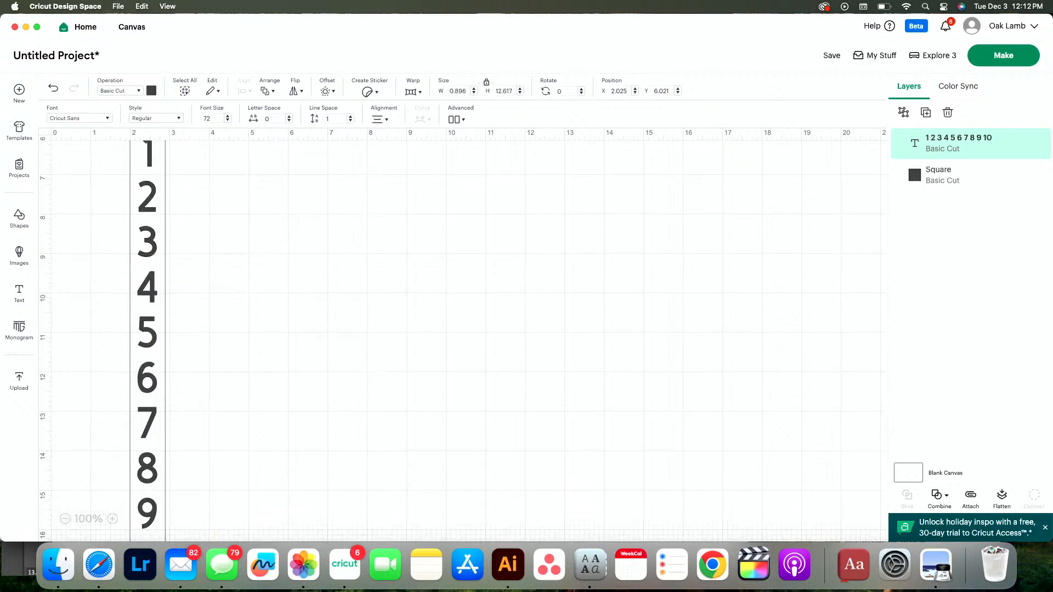
pyautogui.scroll(-4, 461, 329)
pyautogui.write('11 12 ')
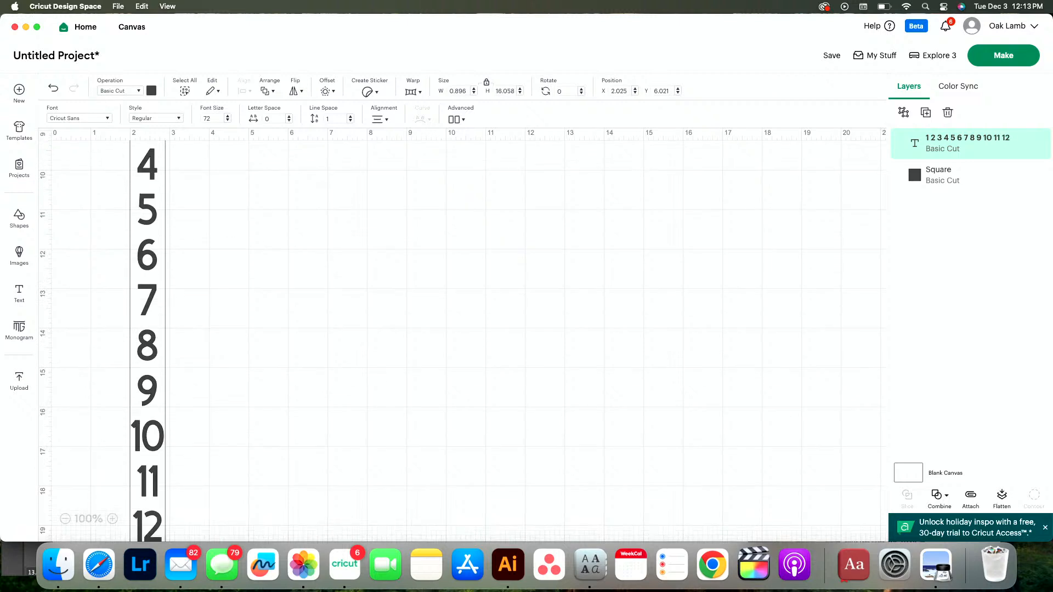
pyautogui.write('13')
# Continue the number column with 13 to 19, one number per line
pyautogui.scroll(-3, 460, 329)
pyautogui.write('14')
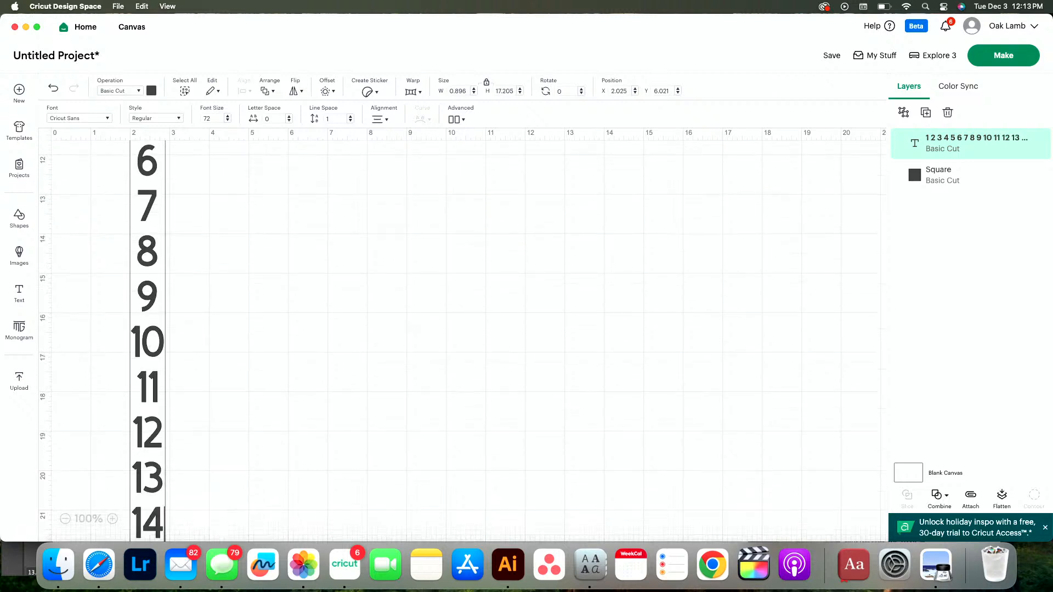
pyautogui.scroll(-3, 461, 329)
pyautogui.write('16')
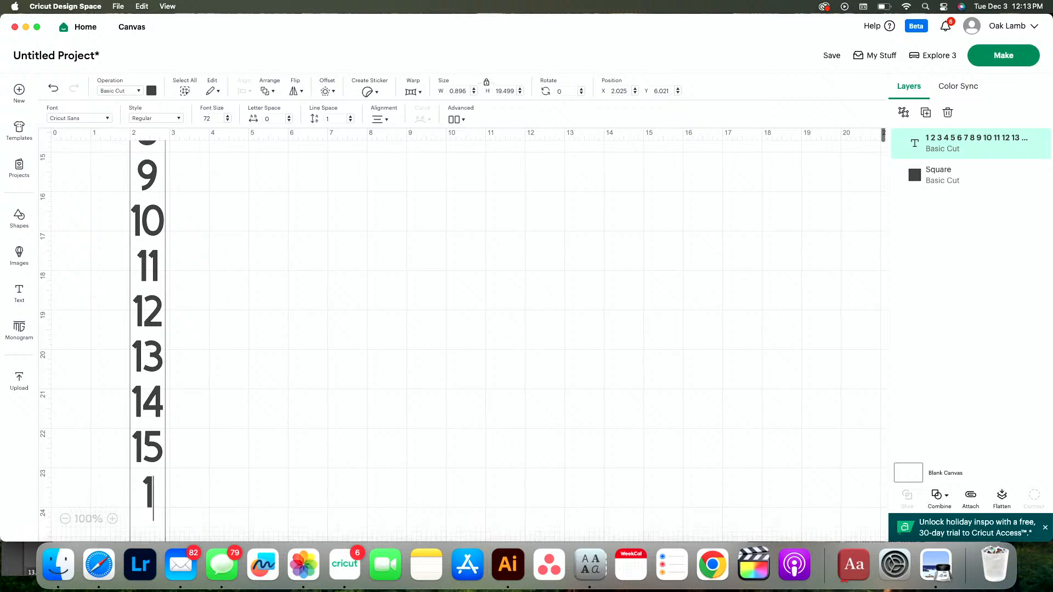
pyautogui.press('Return')
pyautogui.write('17')
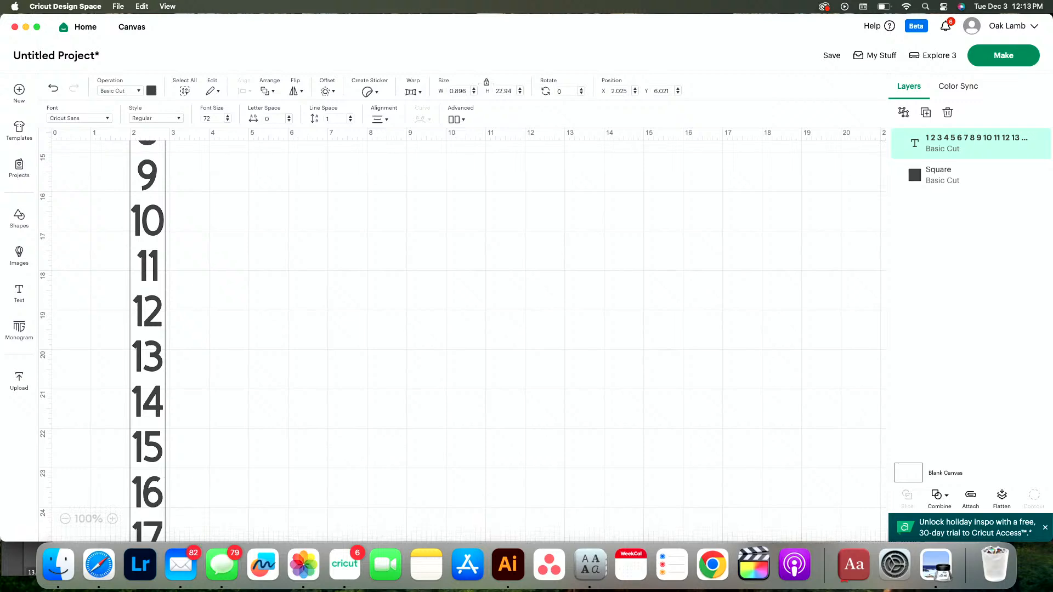
pyautogui.scroll(-2, 461, 329)
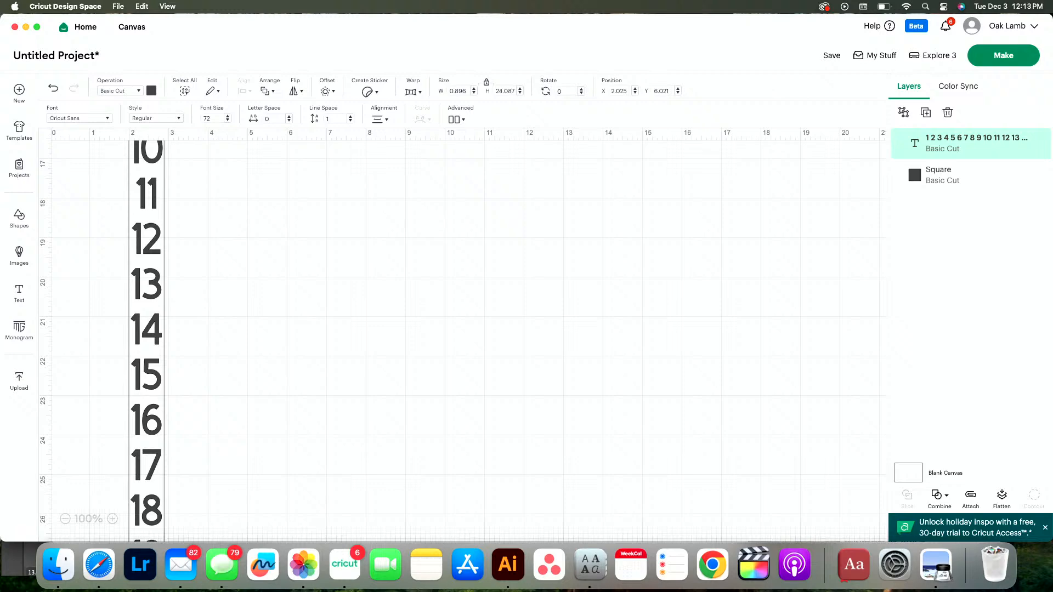
# Complete the number column with 20 to 25 on separate lines, and shift the text to about X 2.47, Y 6.05
pyautogui.write('20')
pyautogui.press('Return')
pyautogui.scroll(-3, 196, 538)
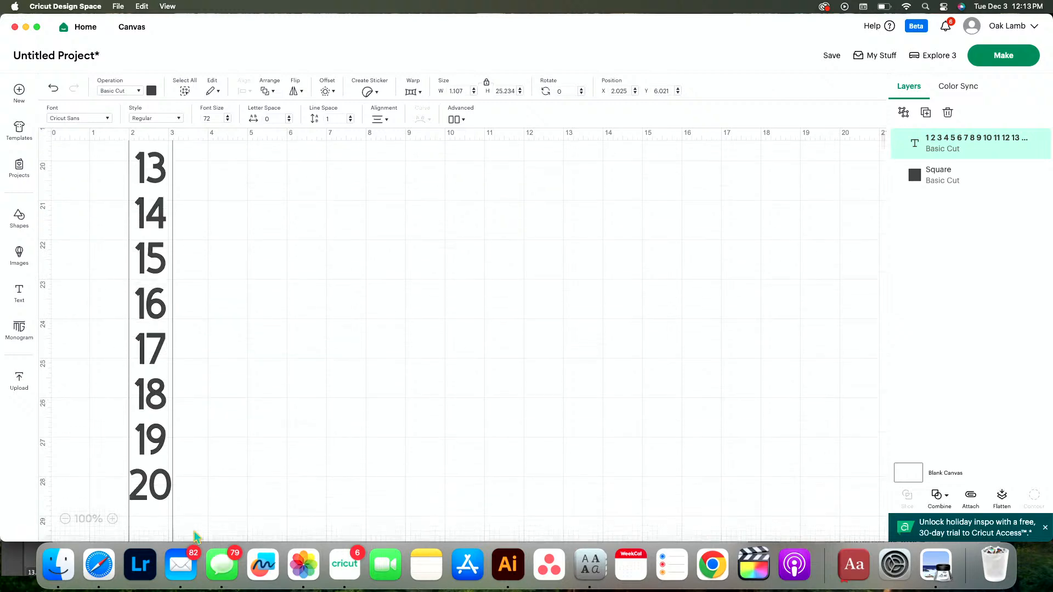
pyautogui.write('21')
pyautogui.press('Return')
pyautogui.write('22')
pyautogui.press('Return')
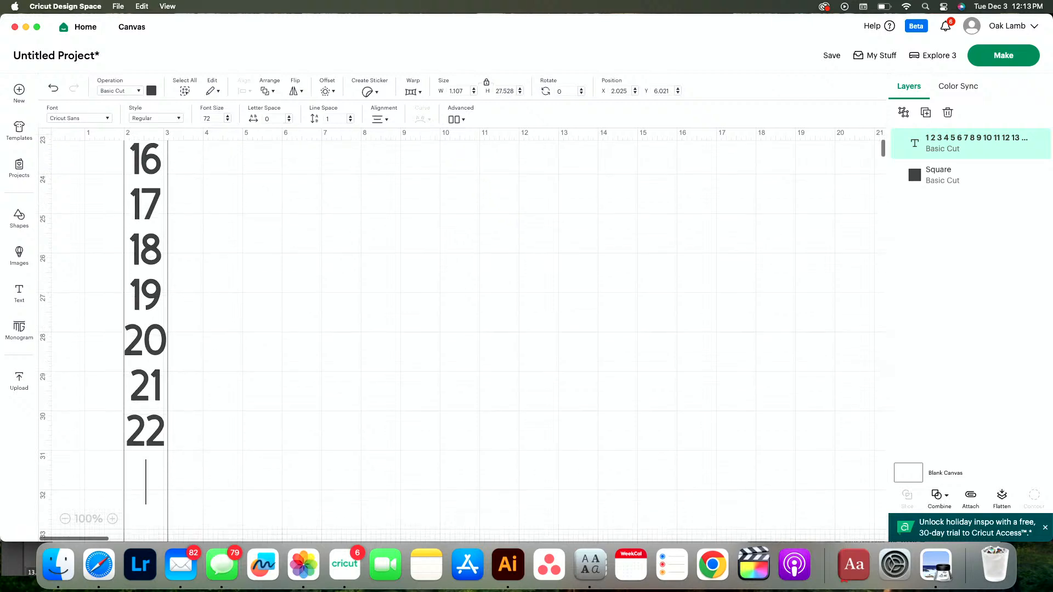
pyautogui.write('23')
pyautogui.press('Return')
pyautogui.write('24')
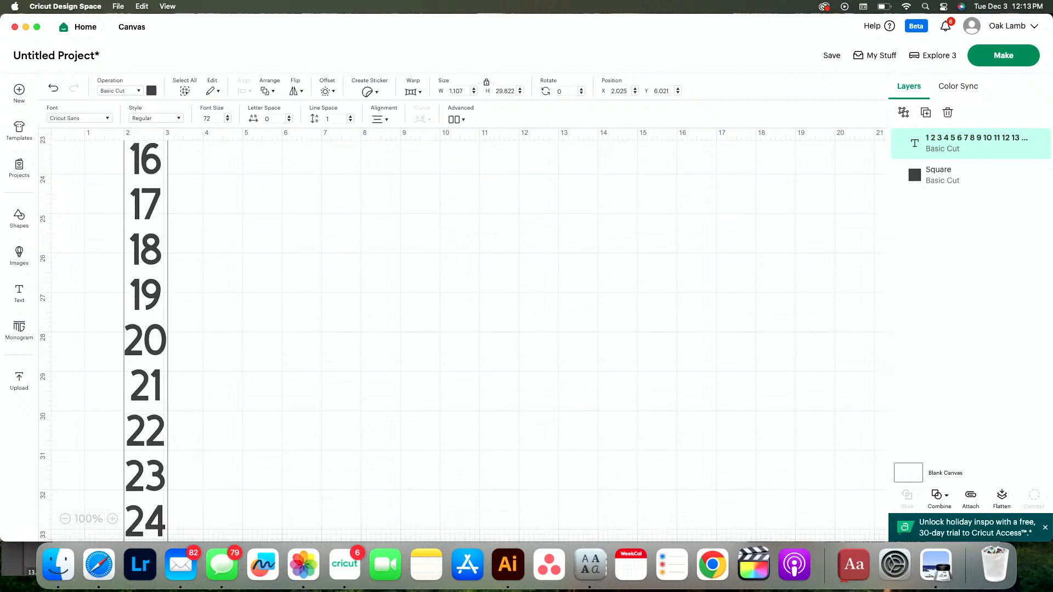
pyautogui.press('Return')
pyautogui.write('25')
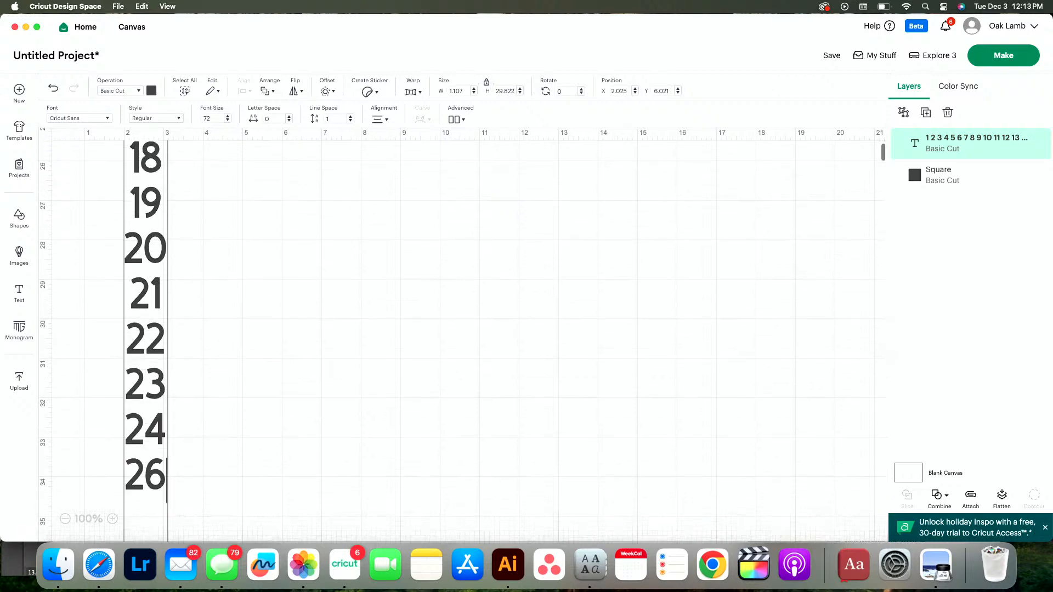
pyautogui.click(254, 450)
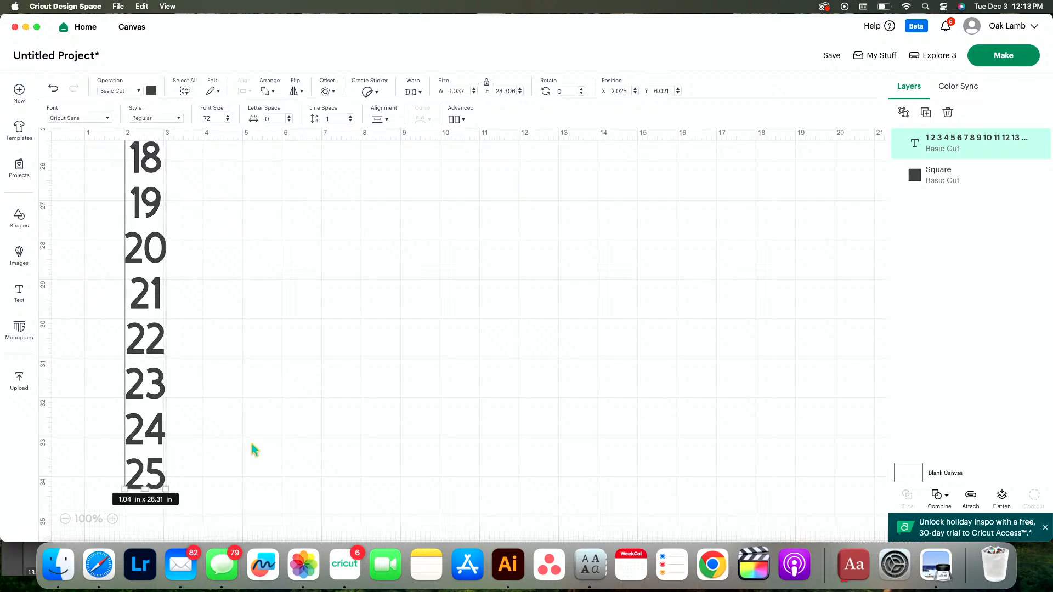
pyautogui.moveTo(156, 430); pyautogui.dragTo(173, 430)
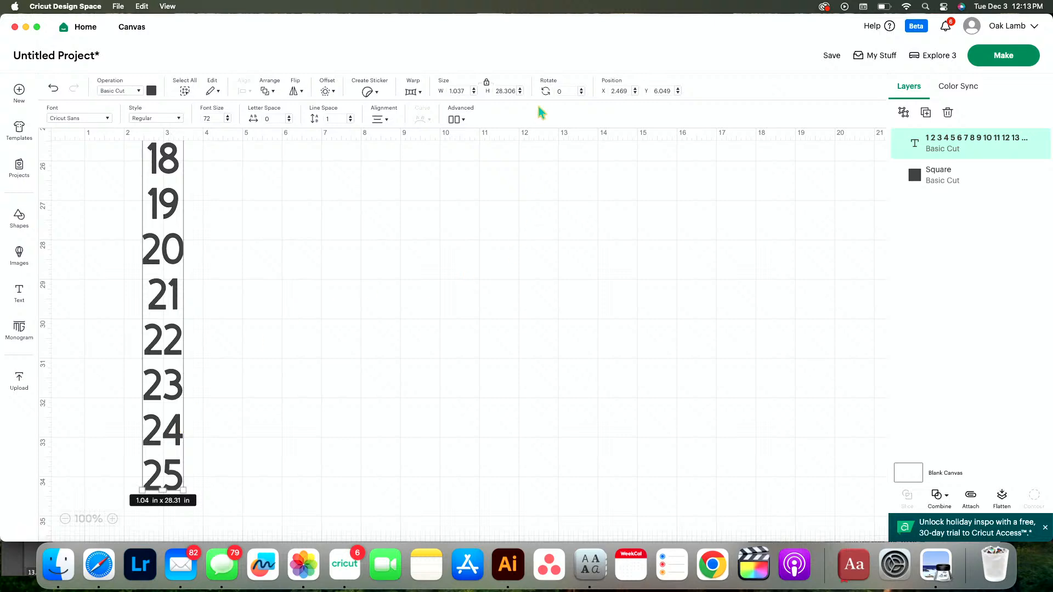
# Search the fonts for "letter magic" and apply the system font Letter Magic to the number column
pyautogui.click(108, 118)
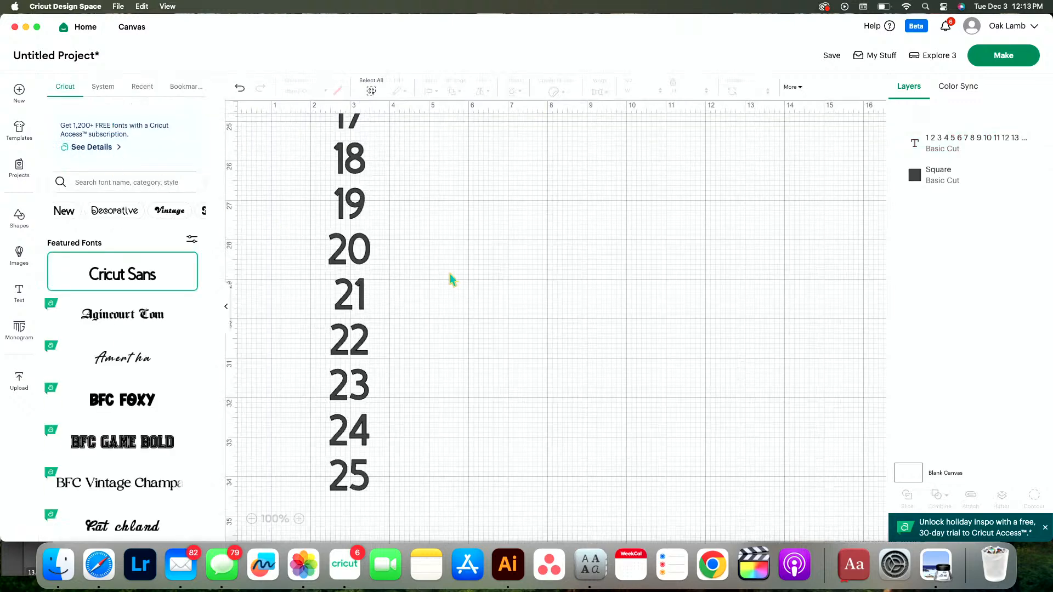
pyautogui.click(452, 280)
pyautogui.click(155, 185)
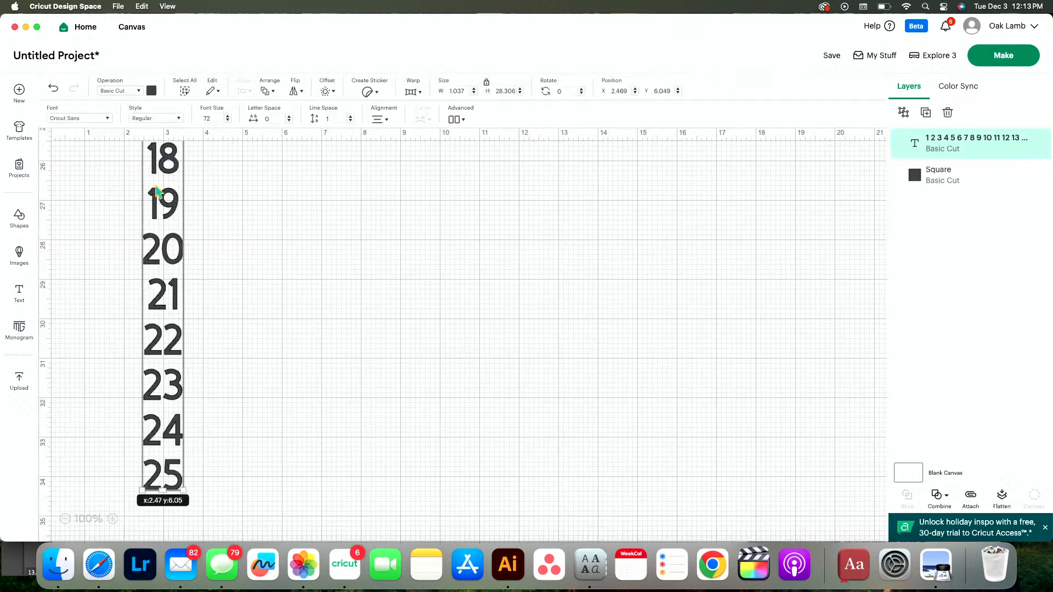
pyautogui.click(104, 119)
pyautogui.click(120, 183)
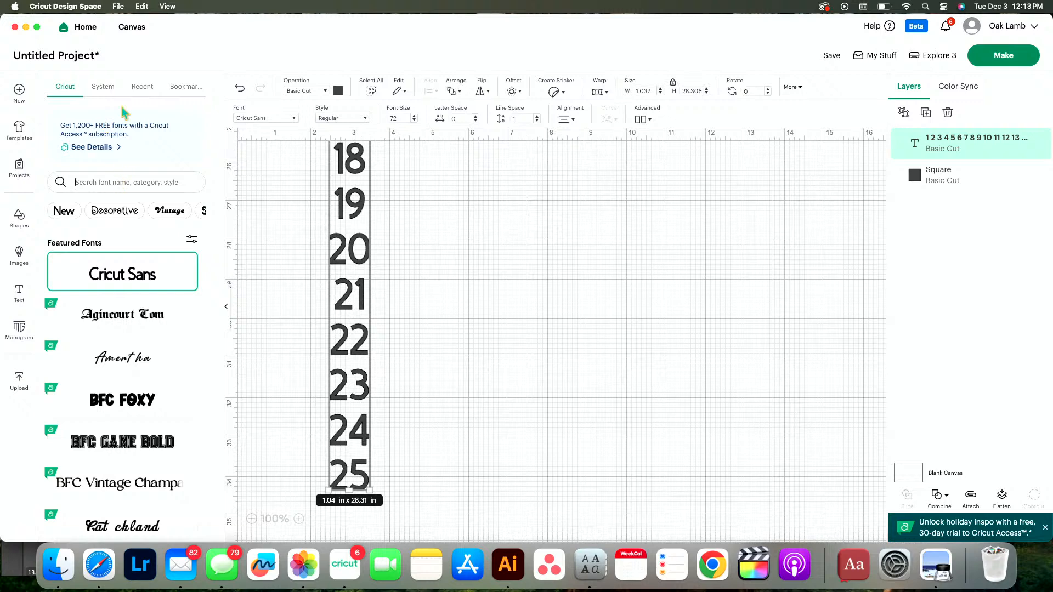
pyautogui.write('s')
pyautogui.press('BackSpace')
pyautogui.write('letter magic')
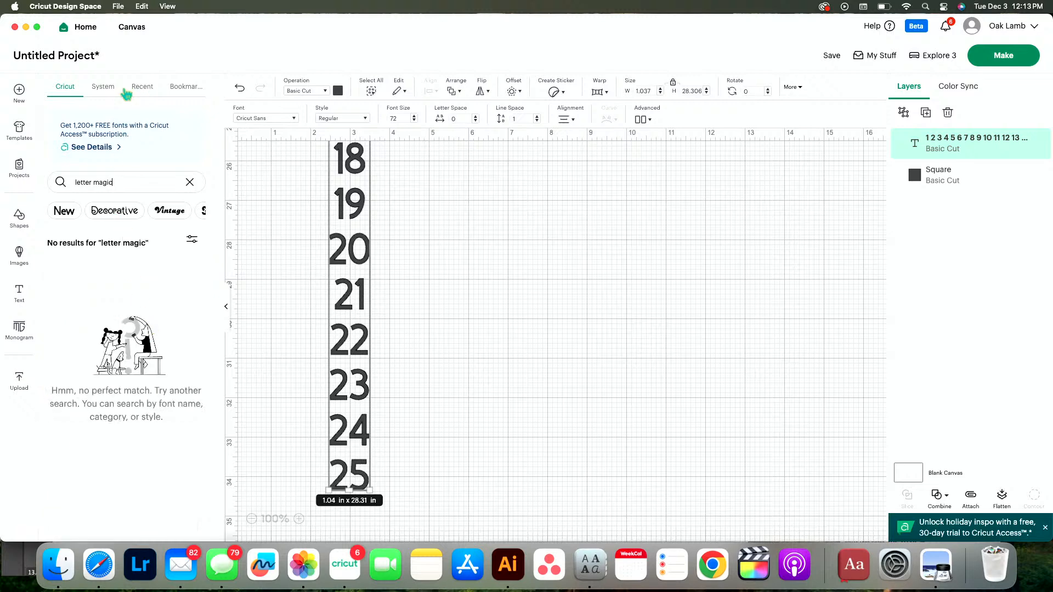
pyautogui.click(103, 86)
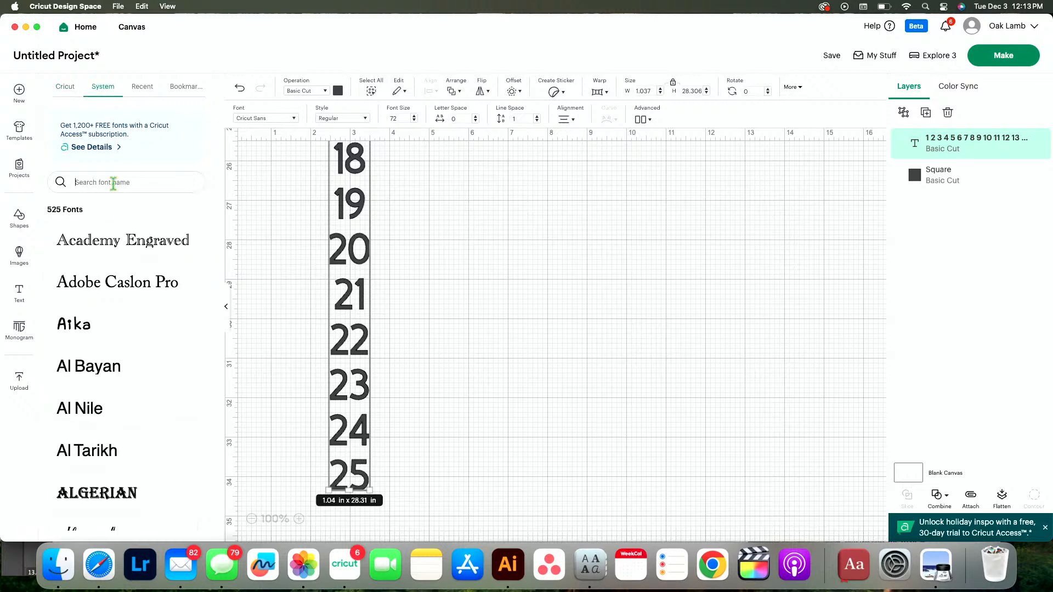
pyautogui.write('letter magic')
pyautogui.click(96, 251)
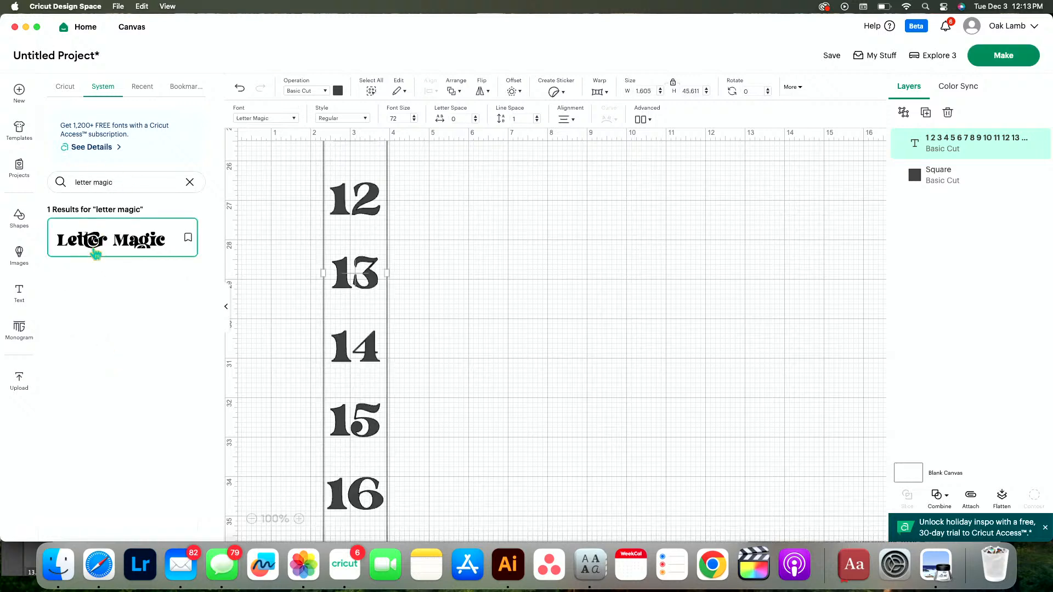
# Set the number column's line space to 0.9 and its letter space to -0.1
pyautogui.scroll(5, 509, 365)
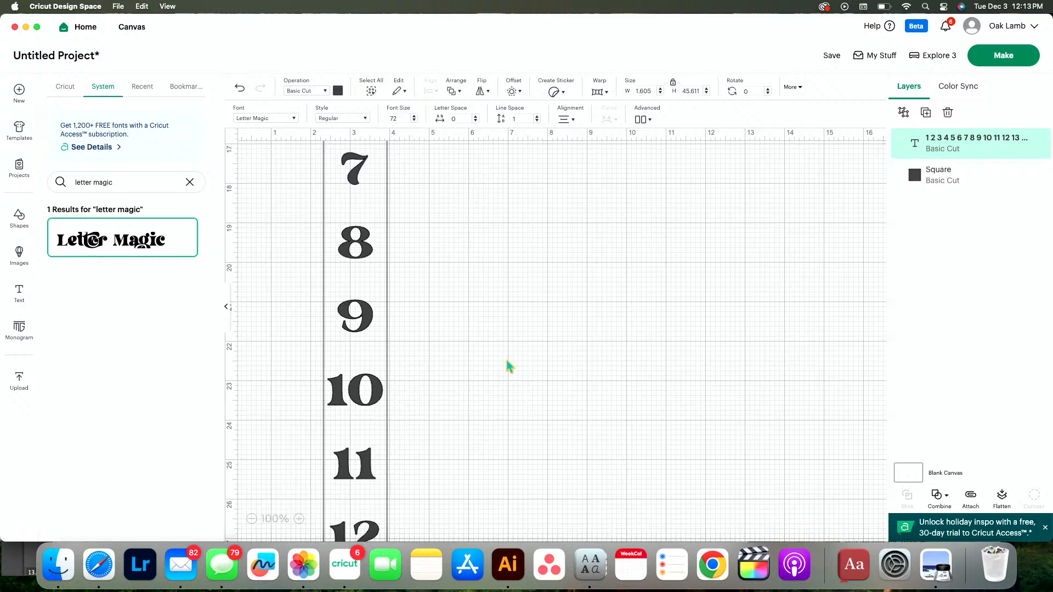
pyautogui.scroll(3, 509, 366)
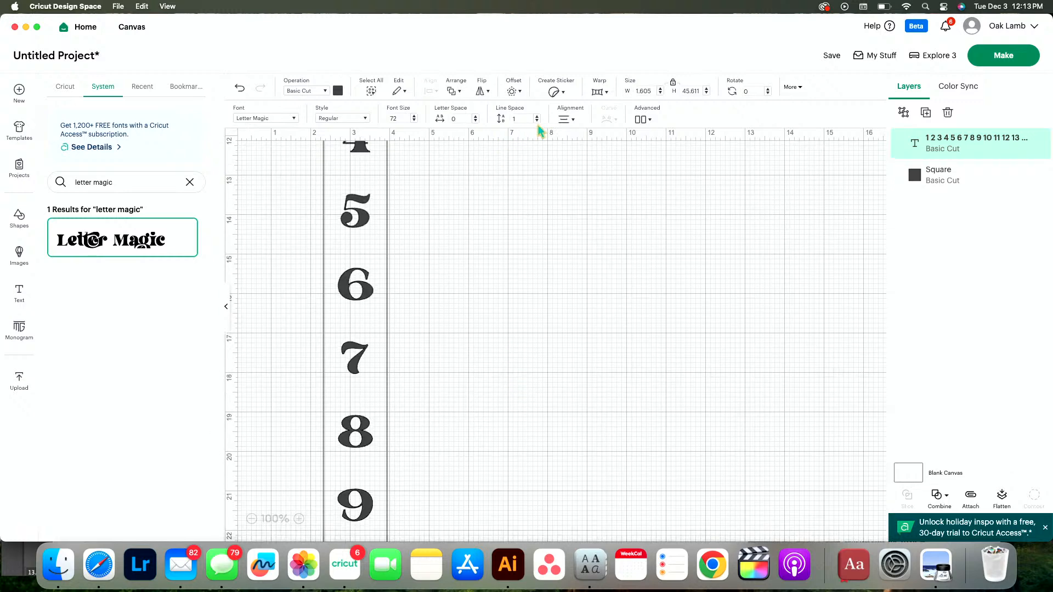
pyautogui.click(475, 122)
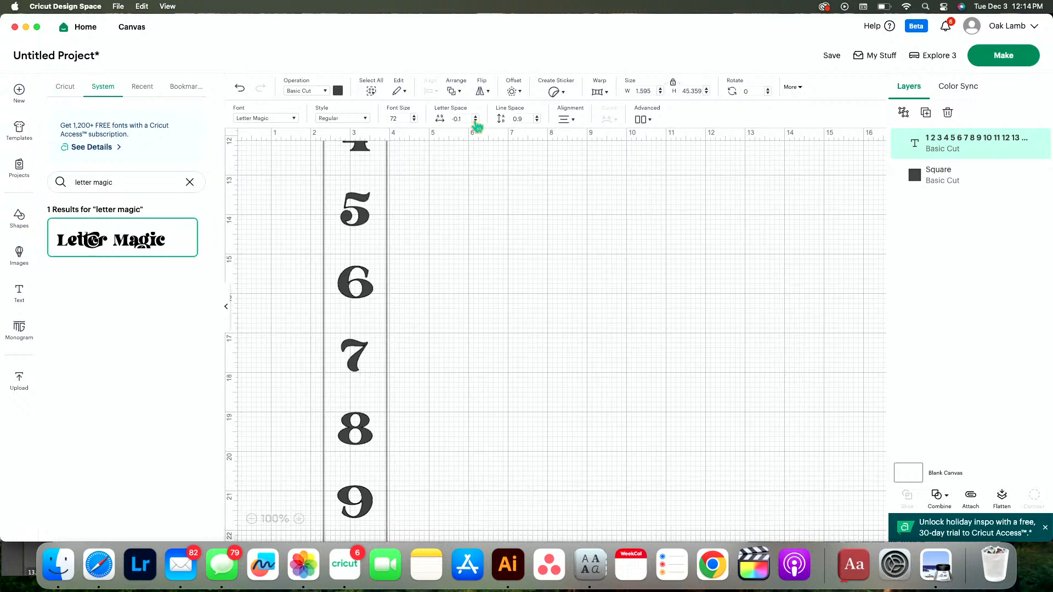
# Set the canvas zoom to 50% and move the number column away from the square, near the 14 in mark
pyautogui.scroll(-10, 454, 392)
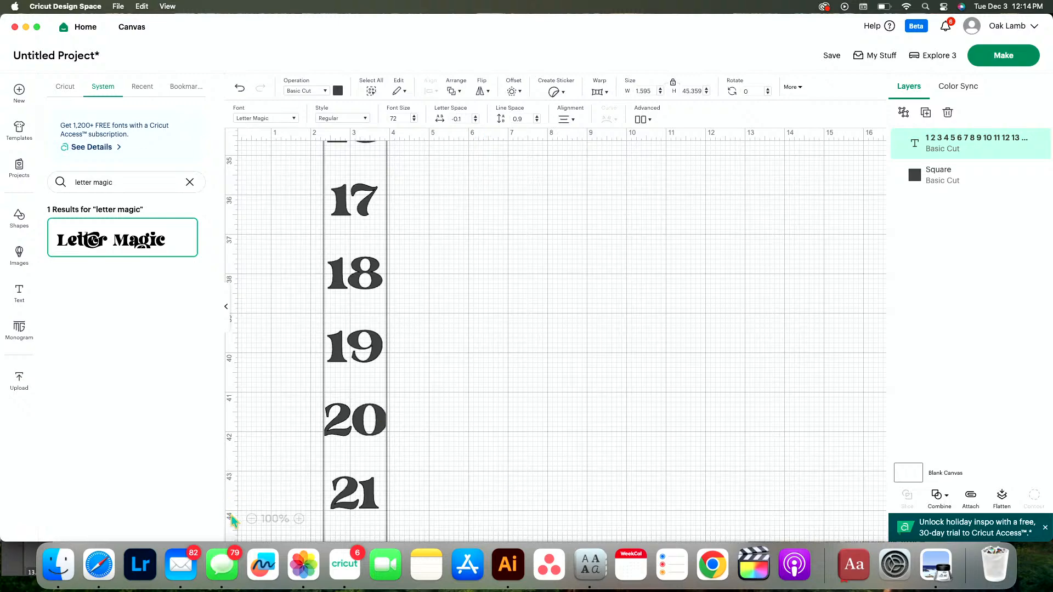
pyautogui.click(251, 519)
pyautogui.click(252, 519)
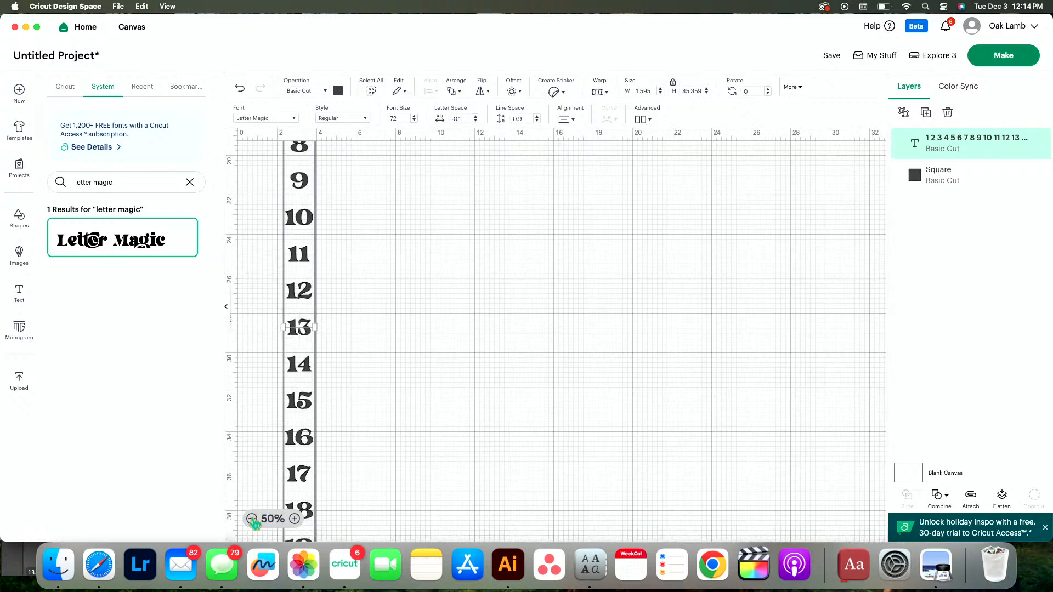
pyautogui.scroll(10, 371, 268)
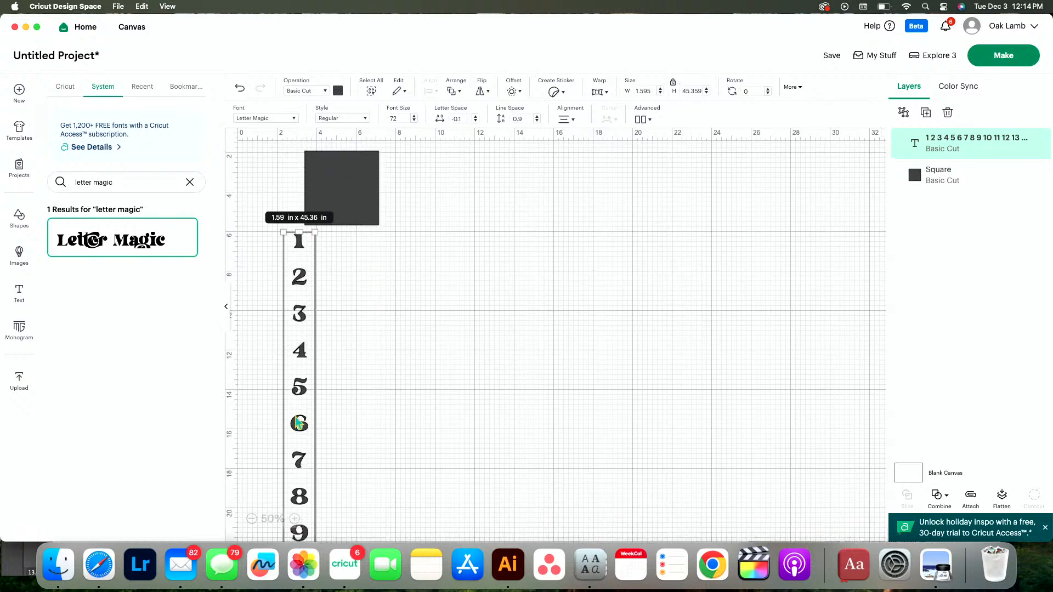
pyautogui.moveTo(311, 418); pyautogui.dragTo(536, 304)
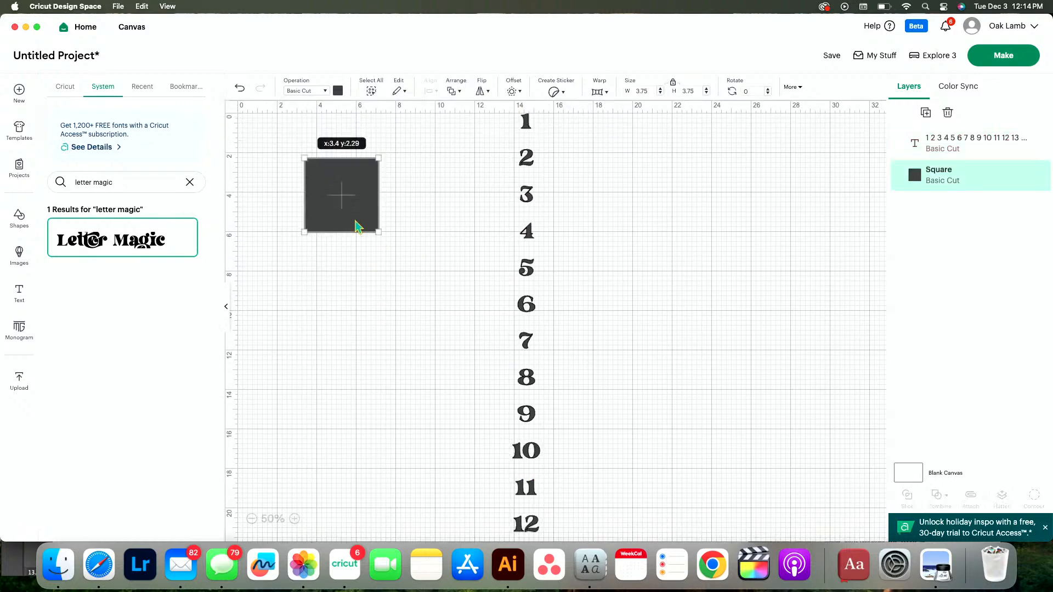
# Move the square down to the end of the number column and lay it over the numbers 21 to 23 for size comparison
pyautogui.moveTo(357, 226); pyautogui.dragTo(503, 508)
pyautogui.scroll(-5, 500, 506)
pyautogui.moveTo(348, 439); pyautogui.dragTo(428, 316)
pyautogui.moveTo(480, 271); pyautogui.dragTo(489, 498)
pyautogui.scroll(-5, 481, 531)
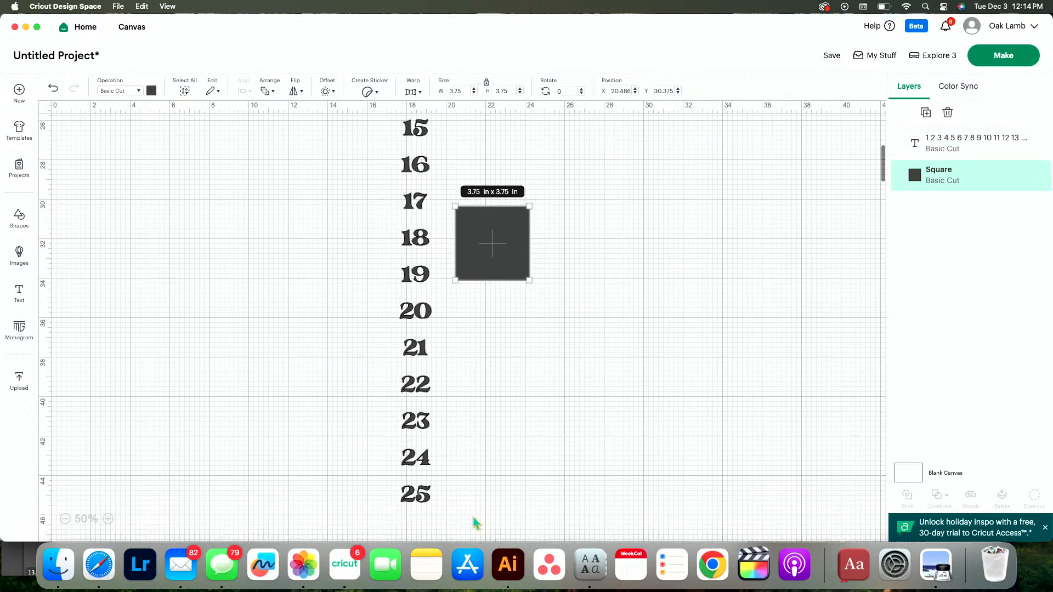
pyautogui.click(415, 455)
pyautogui.moveTo(415, 455); pyautogui.dragTo(473, 455)
pyautogui.moveTo(517, 259); pyautogui.dragTo(427, 390)
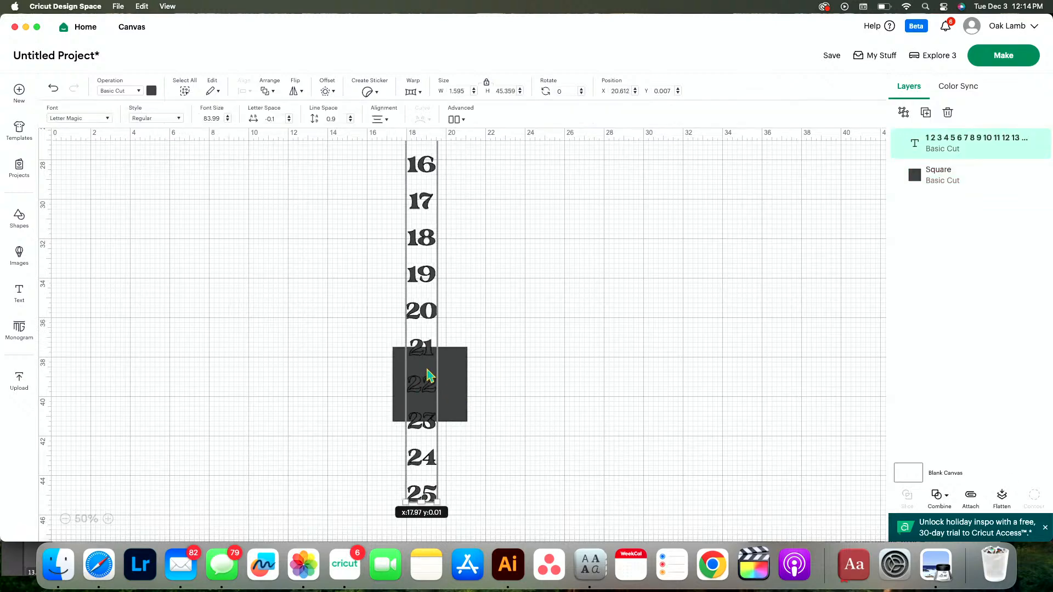
# Enlarge the number column proportionally to about 3.48 in wide and 99.08 in high, using the square as size reference
pyautogui.scroll(-4, 424, 372)
pyautogui.moveTo(431, 376); pyautogui.dragTo(464, 382)
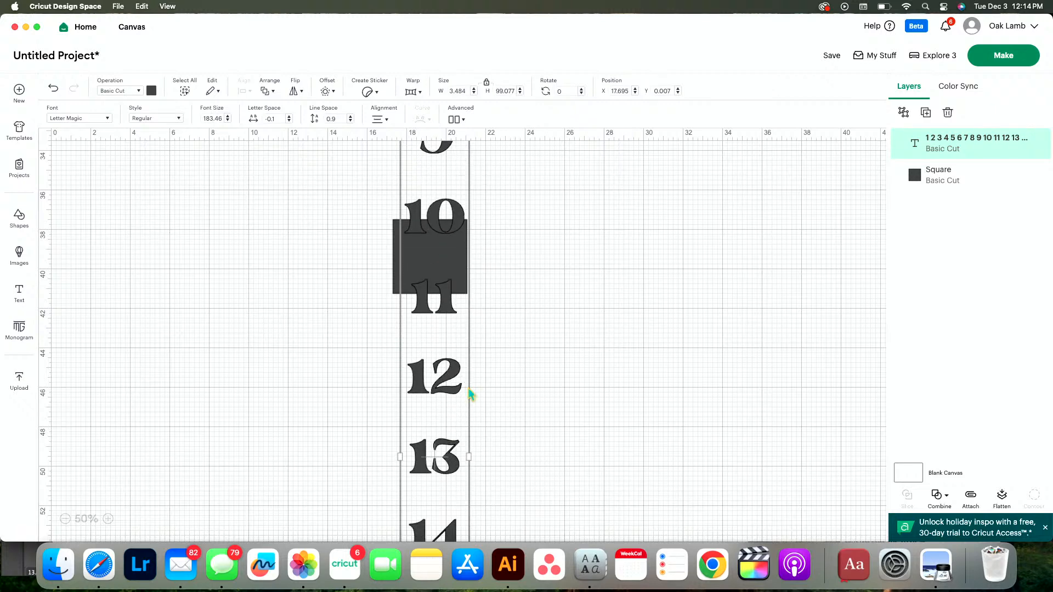
pyautogui.moveTo(392, 288); pyautogui.dragTo(382, 391)
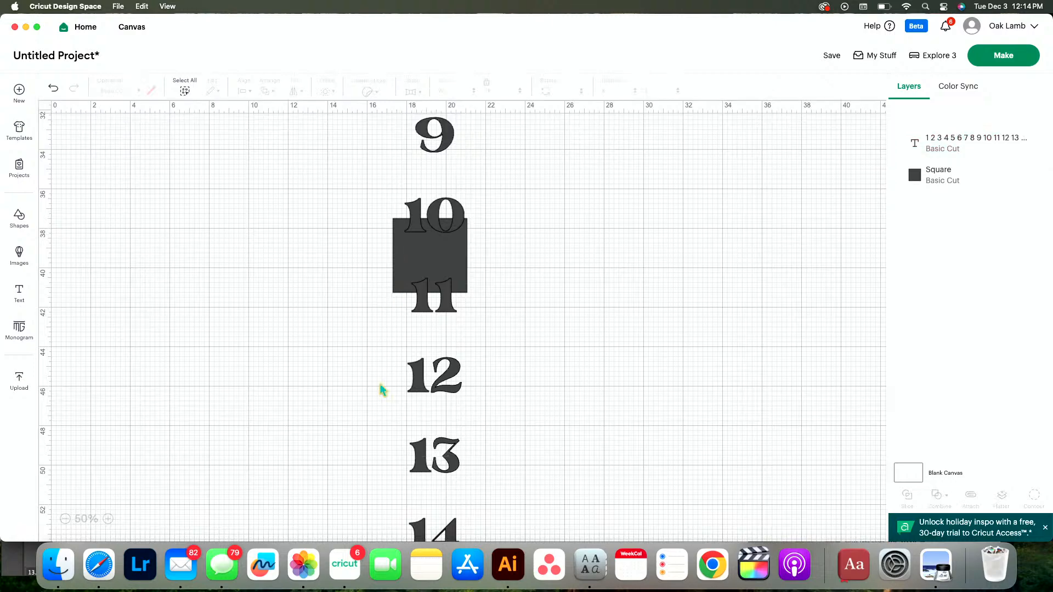
# Move the square down over the numbers 13 to 22 to compare their size with it
pyautogui.moveTo(399, 290); pyautogui.dragTo(346, 485)
pyautogui.scroll(-6, 348, 493)
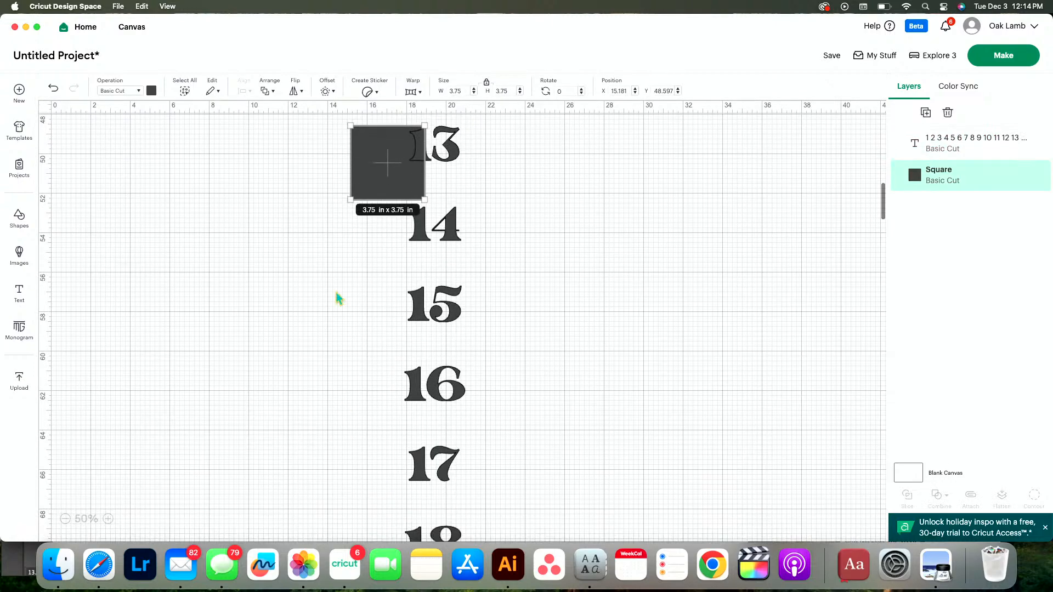
pyautogui.moveTo(375, 183); pyautogui.dragTo(404, 469)
pyautogui.scroll(-3, 404, 469)
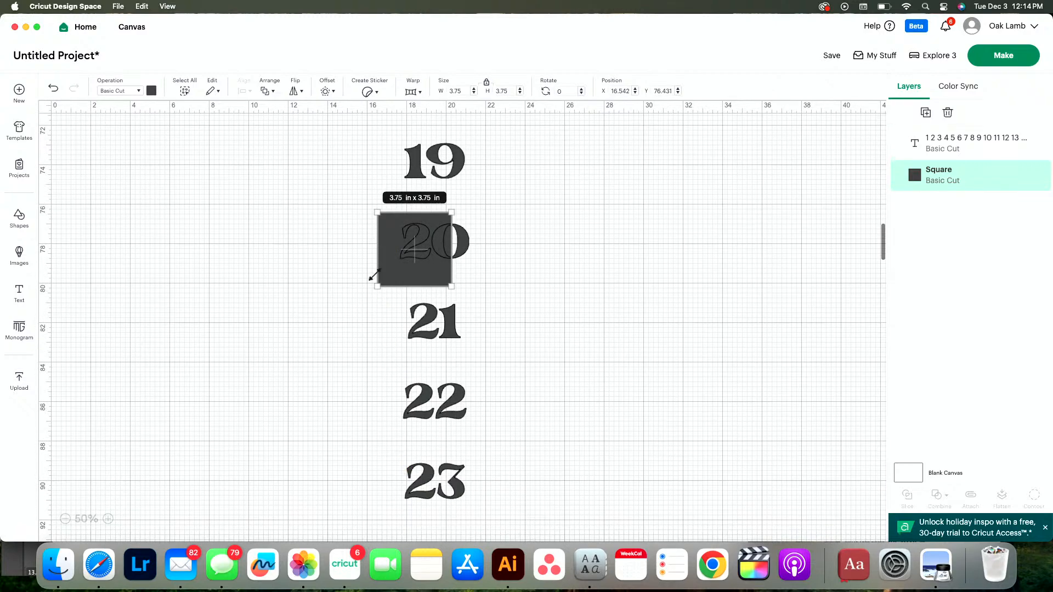
pyautogui.moveTo(389, 276); pyautogui.dragTo(408, 419)
# Undo the last move of the square, delete the square, and select the number column
pyautogui.click(368, 315)
pyautogui.press('super+z')
pyautogui.press('Delete')
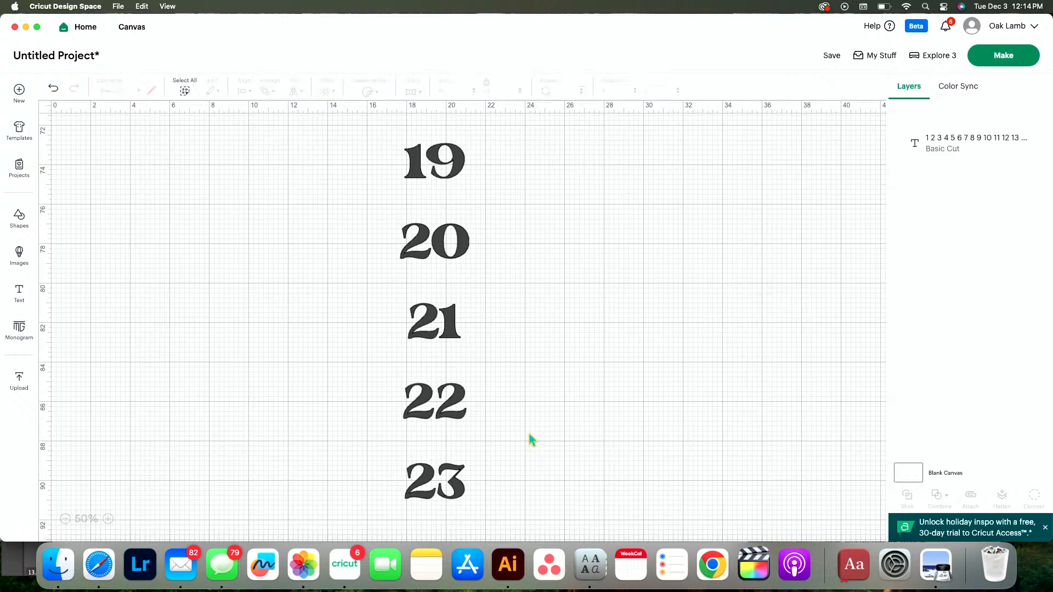
pyautogui.click(456, 411)
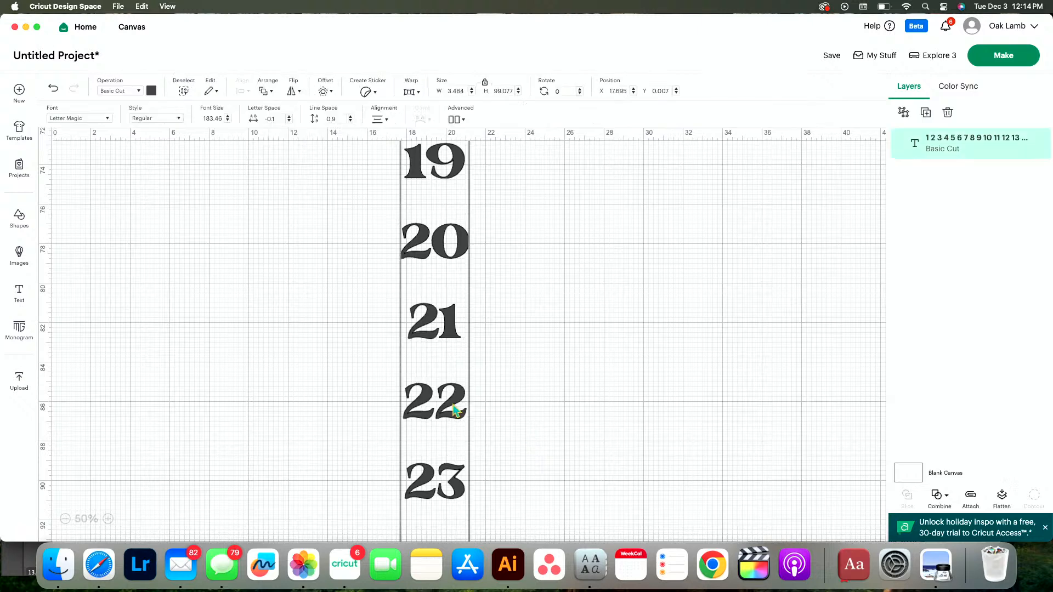
# Move the number column aside to about x 12.3 in and ungroup it to lines so each number is separate
pyautogui.click(388, 121)
pyautogui.click(461, 135)
pyautogui.click(464, 120)
pyautogui.click(497, 161)
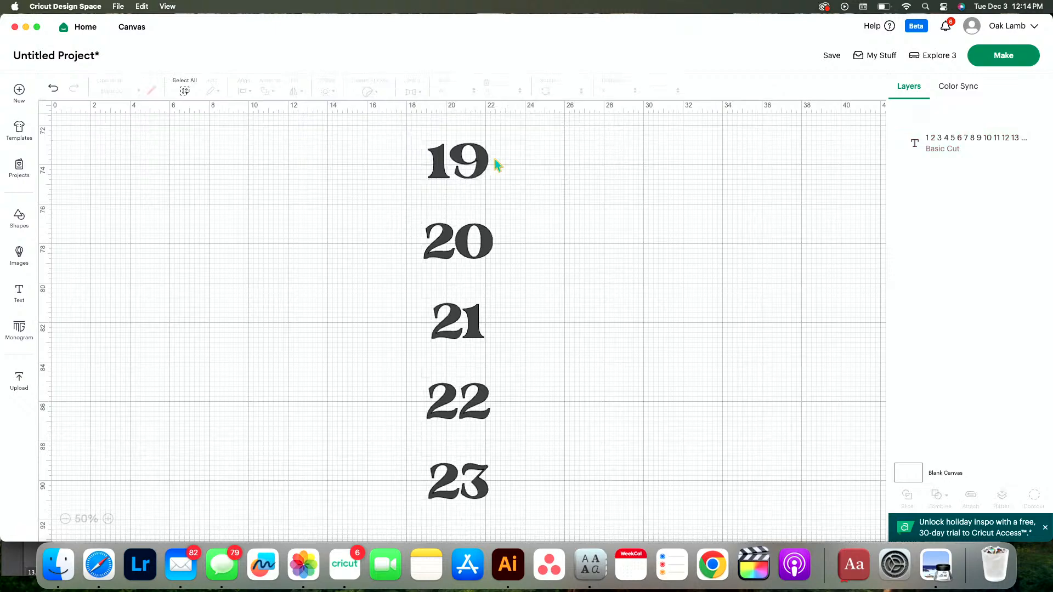
pyautogui.moveTo(488, 257); pyautogui.dragTo(358, 261)
pyautogui.click(465, 250)
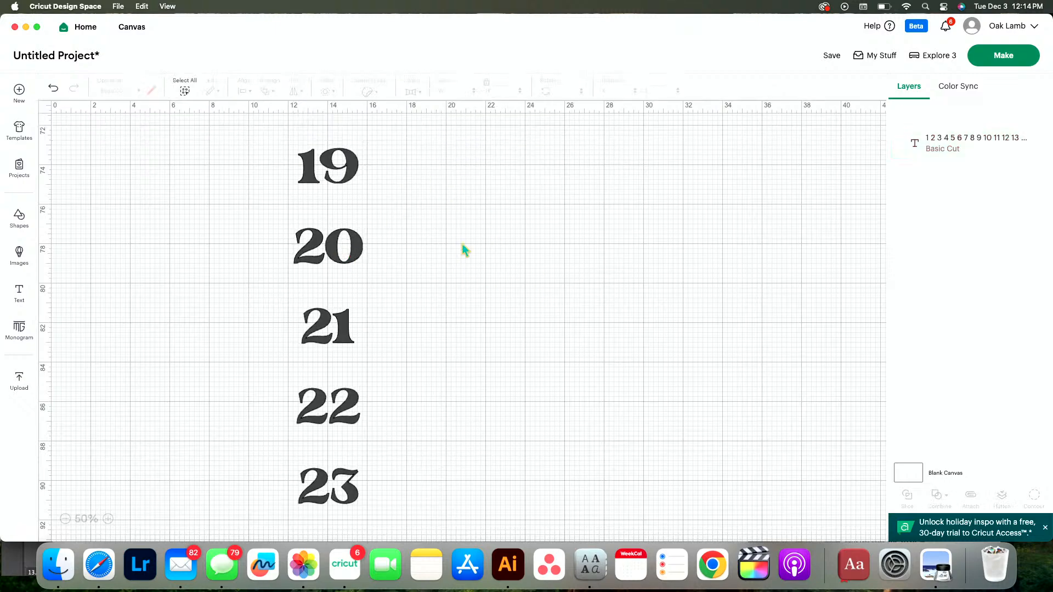
pyautogui.click(340, 260)
pyautogui.click(463, 121)
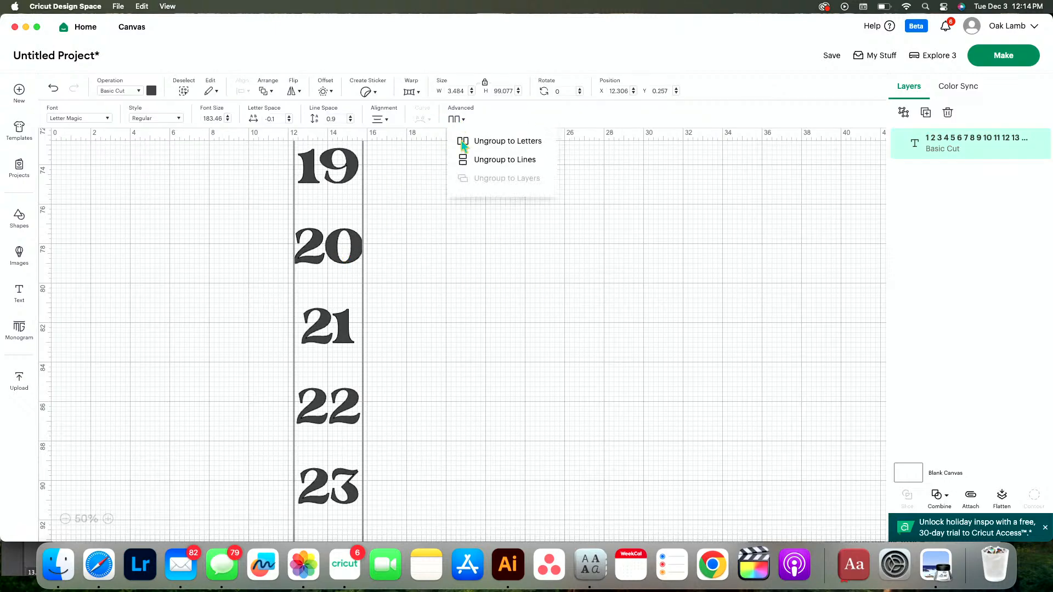
pyautogui.click(489, 161)
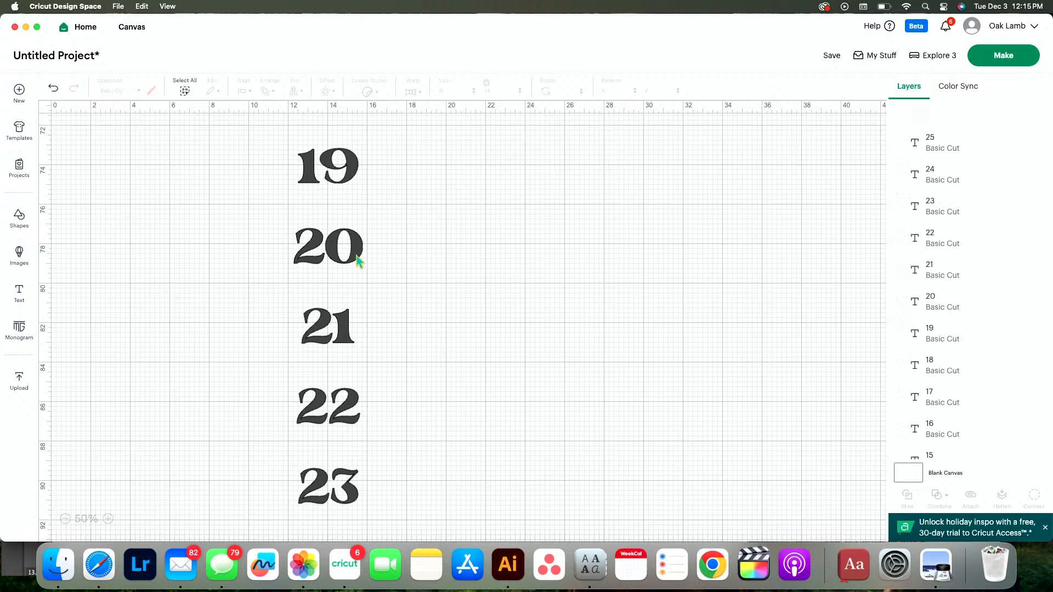
pyautogui.moveTo(358, 262); pyautogui.dragTo(434, 261)
pyautogui.press('super+z')
# Move the numbers 24 and 25 up beside 23 to form a horizontal row
pyautogui.click(65, 518)
pyautogui.click(65, 519)
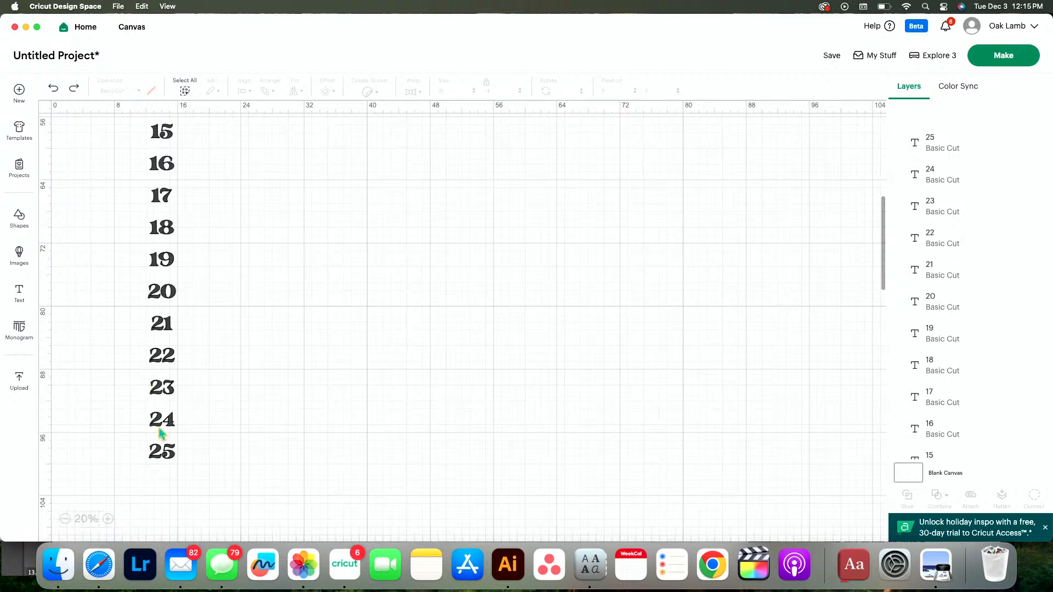
pyautogui.click(170, 457)
pyautogui.moveTo(170, 457); pyautogui.dragTo(192, 396)
pyautogui.click(240, 432)
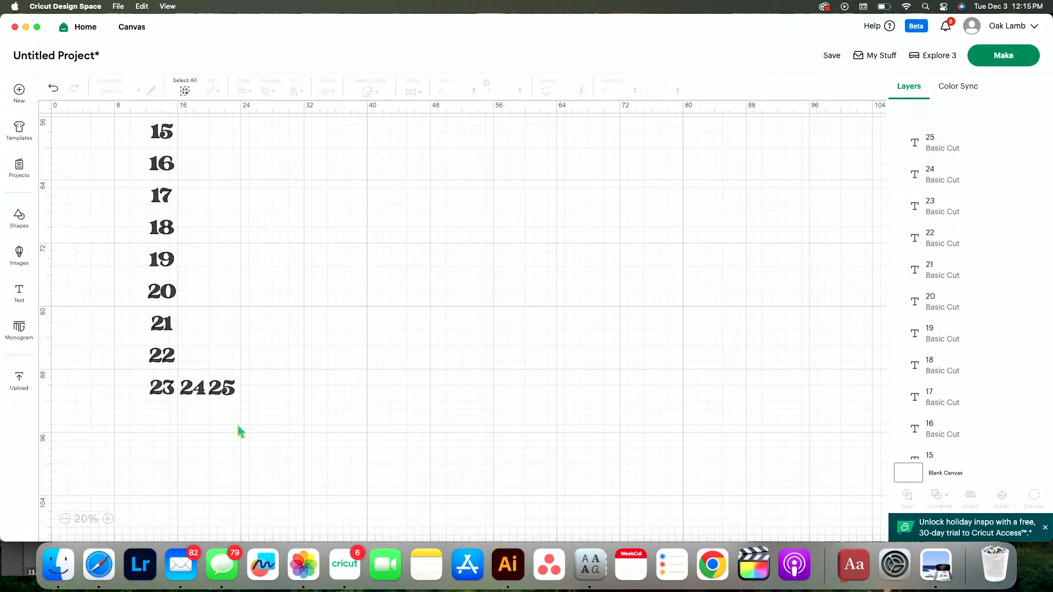
# Preview the cut layout on the mat without saving the project, test shifting some numbers apart, and return to the canvas
pyautogui.click(1005, 58)
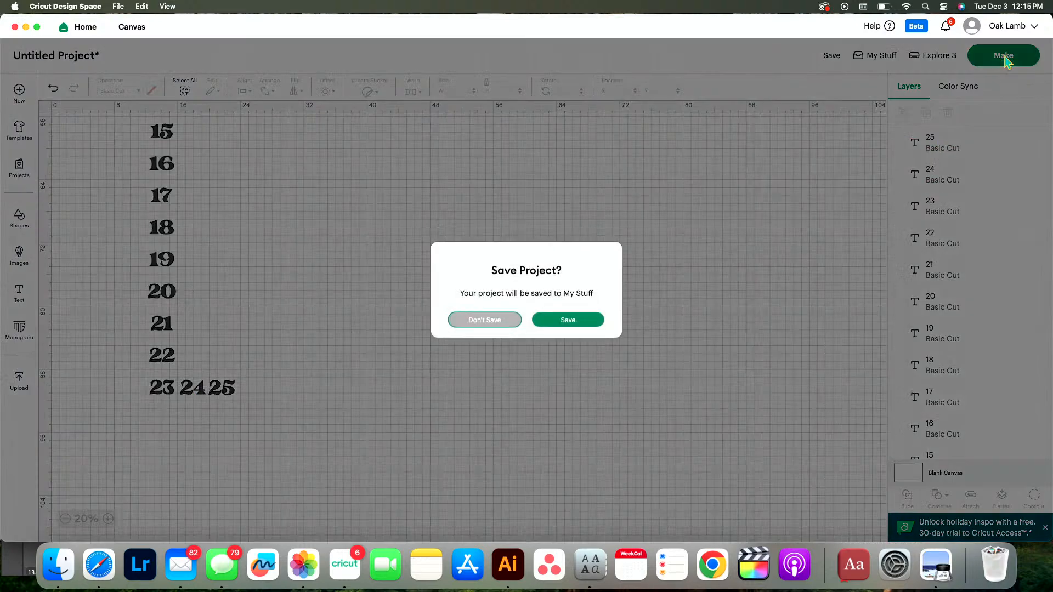
pyautogui.click(485, 321)
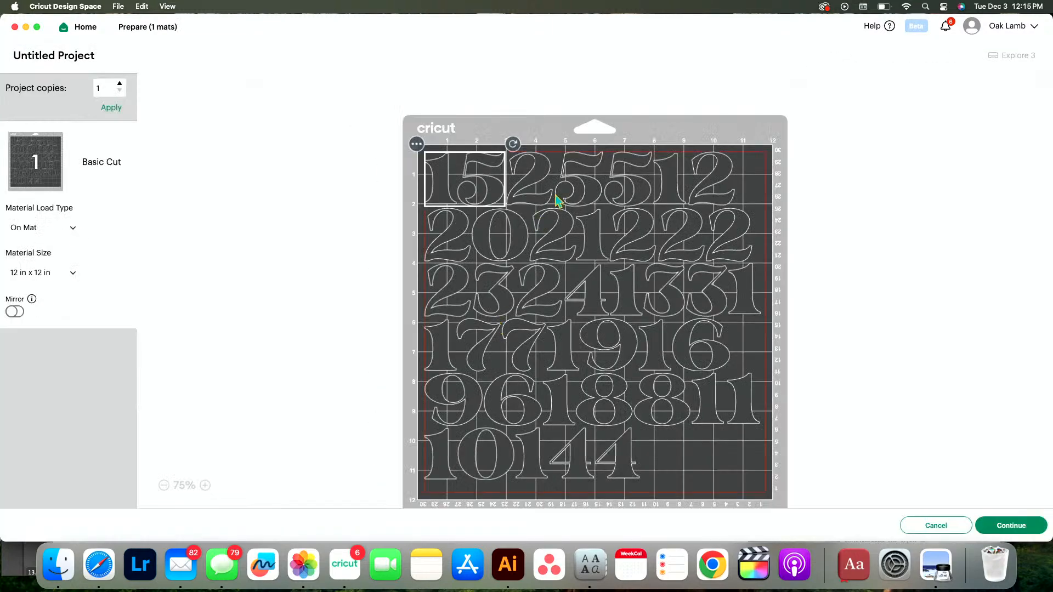
pyautogui.moveTo(602, 193)
pyautogui.mouseDown()
pyautogui.moveTo(597, 218)
pyautogui.moveTo(604, 189)
pyautogui.mouseUp()
pyautogui.click(674, 195)
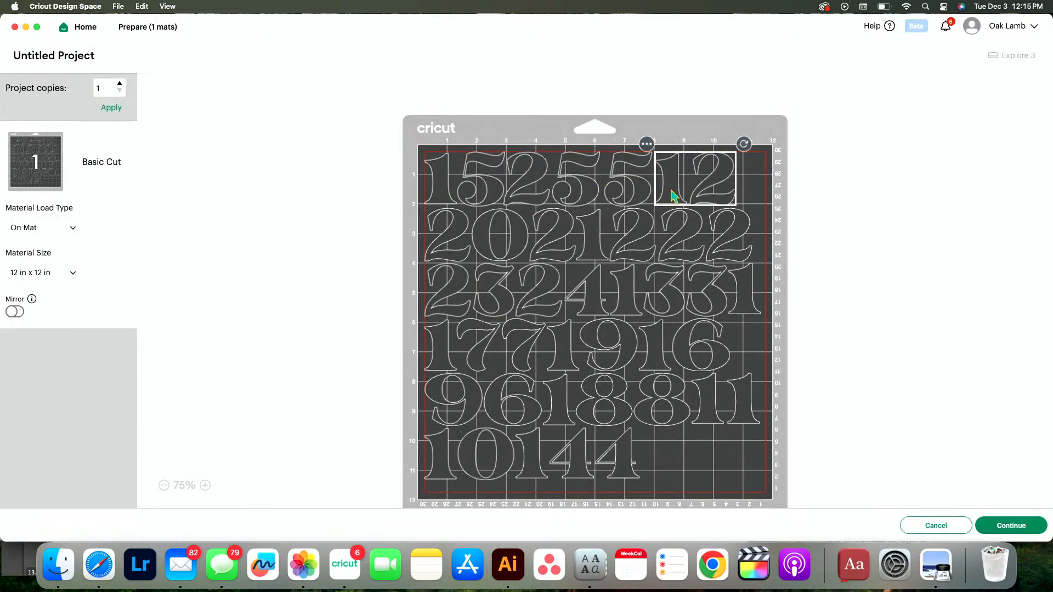
pyautogui.moveTo(674, 195); pyautogui.dragTo(701, 195)
pyautogui.moveTo(729, 235)
pyautogui.mouseDown()
pyautogui.moveTo(742, 240)
pyautogui.moveTo(710, 242)
pyautogui.mouseUp()
pyautogui.moveTo(742, 286); pyautogui.dragTo(695, 331)
pyautogui.click(656, 311)
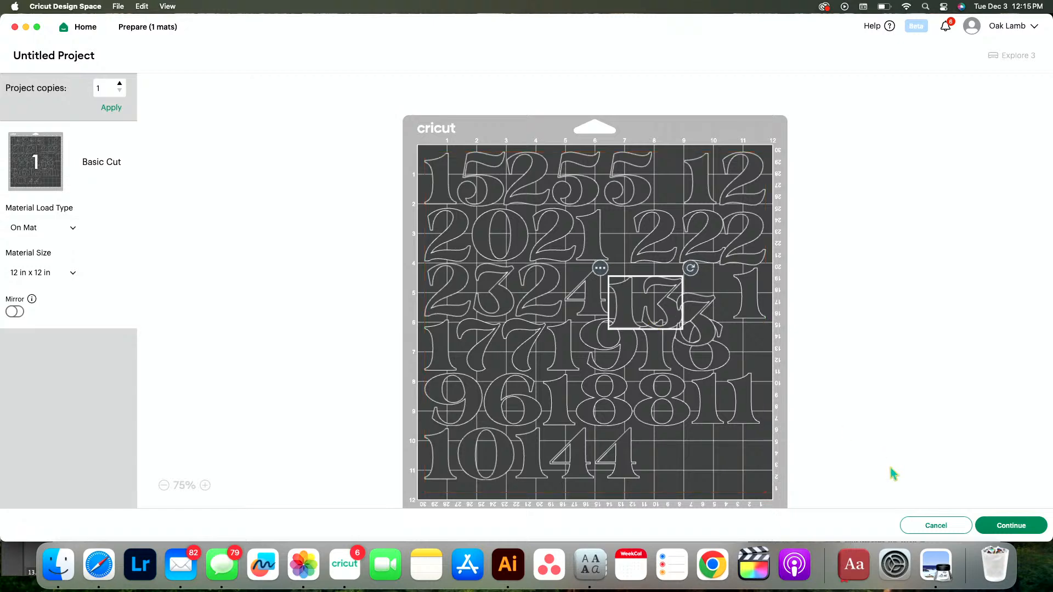
pyautogui.click(933, 525)
# Arrange the numbers 1 to 6 side by side in a horizontal row near the top of the canvas
pyautogui.scroll(10, 557, 357)
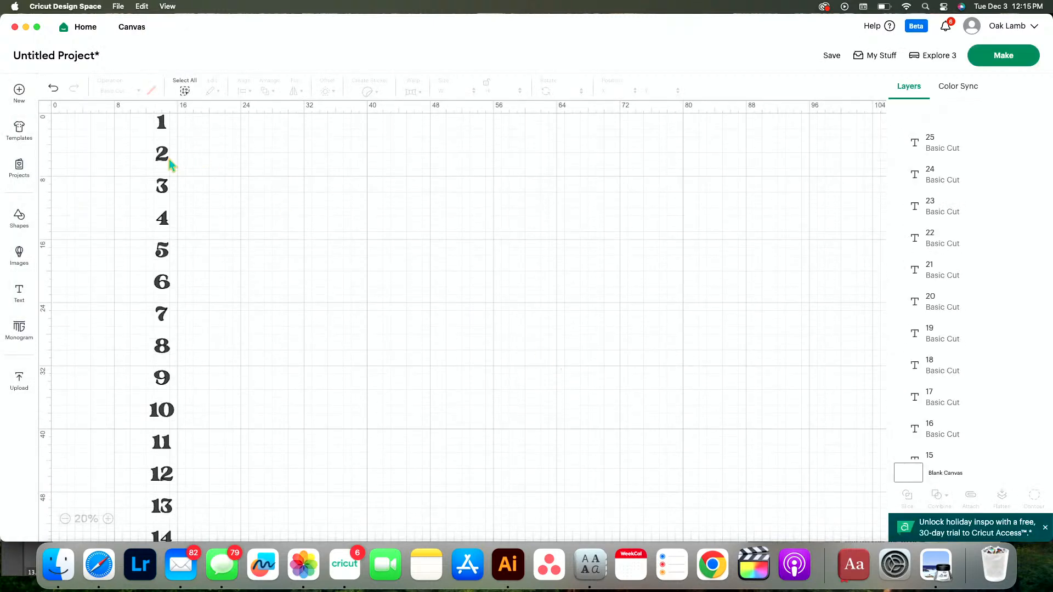
pyautogui.moveTo(169, 159); pyautogui.dragTo(199, 164)
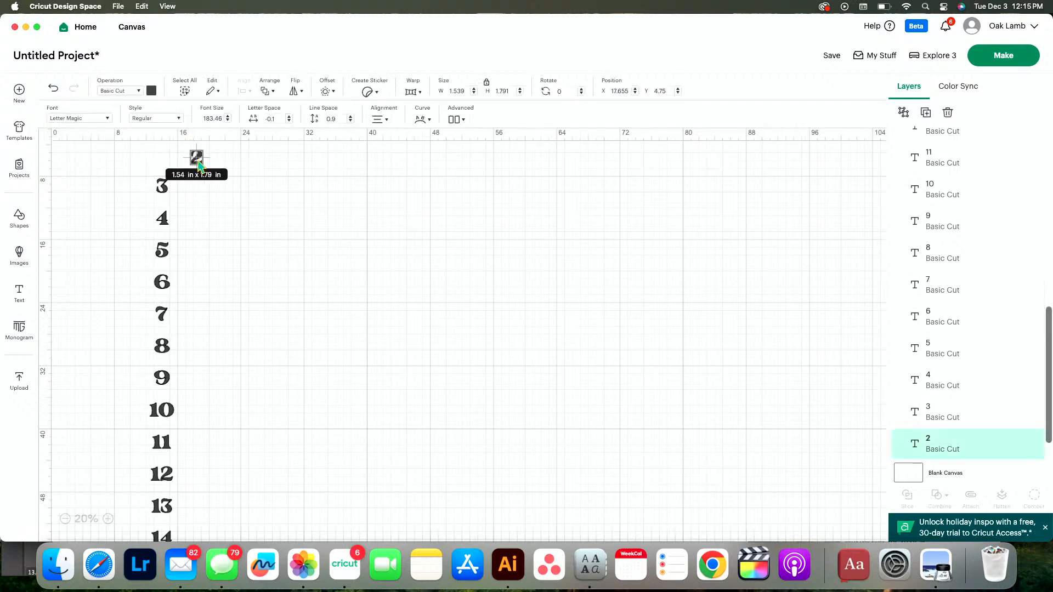
pyautogui.moveTo(166, 199); pyautogui.dragTo(219, 171)
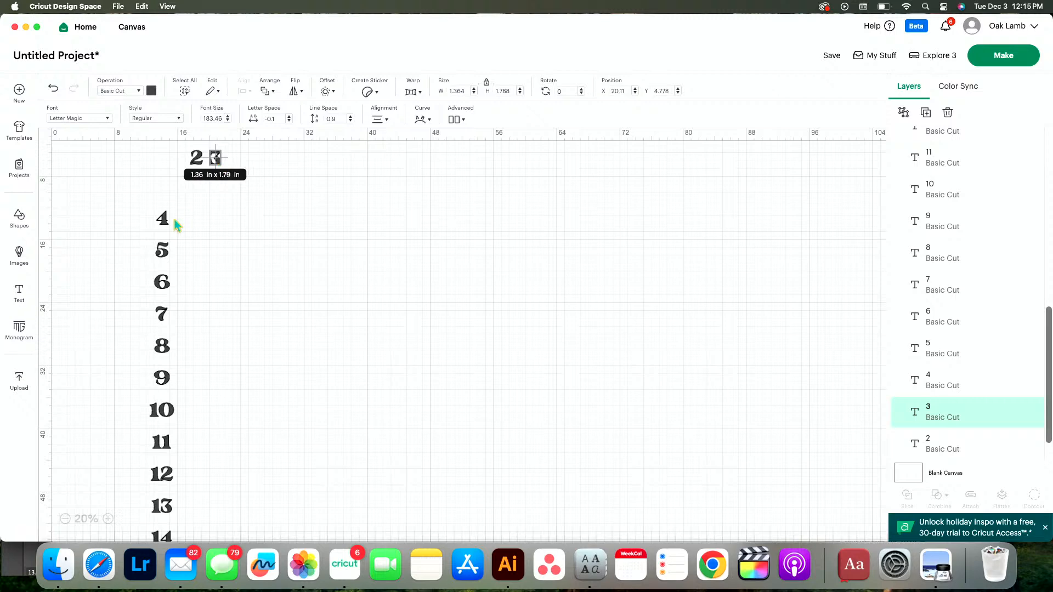
pyautogui.moveTo(165, 222); pyautogui.dragTo(235, 170)
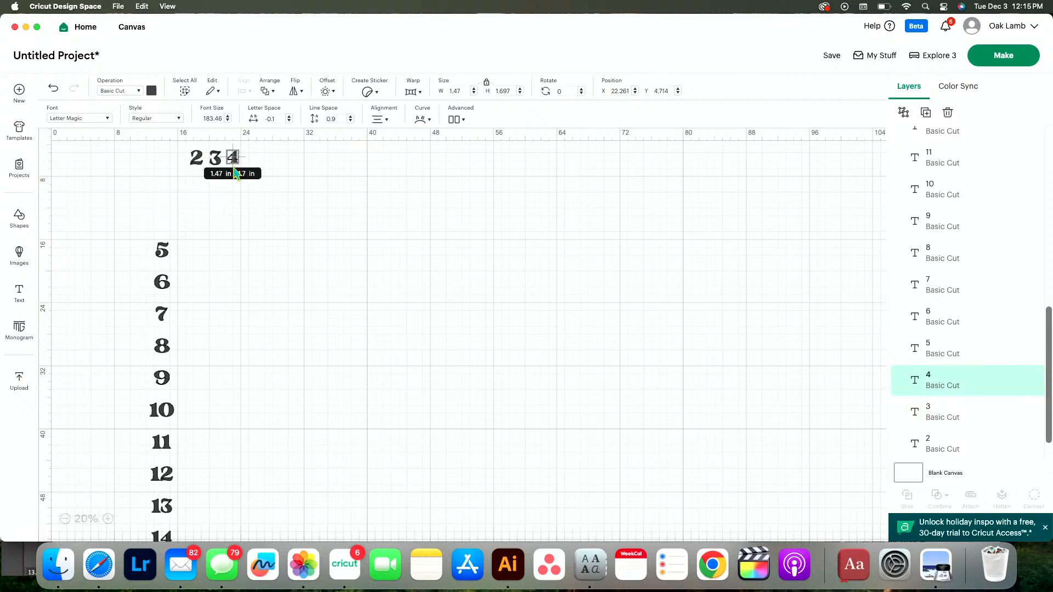
pyautogui.moveTo(161, 260); pyautogui.dragTo(248, 168)
pyautogui.moveTo(164, 282); pyautogui.dragTo(269, 165)
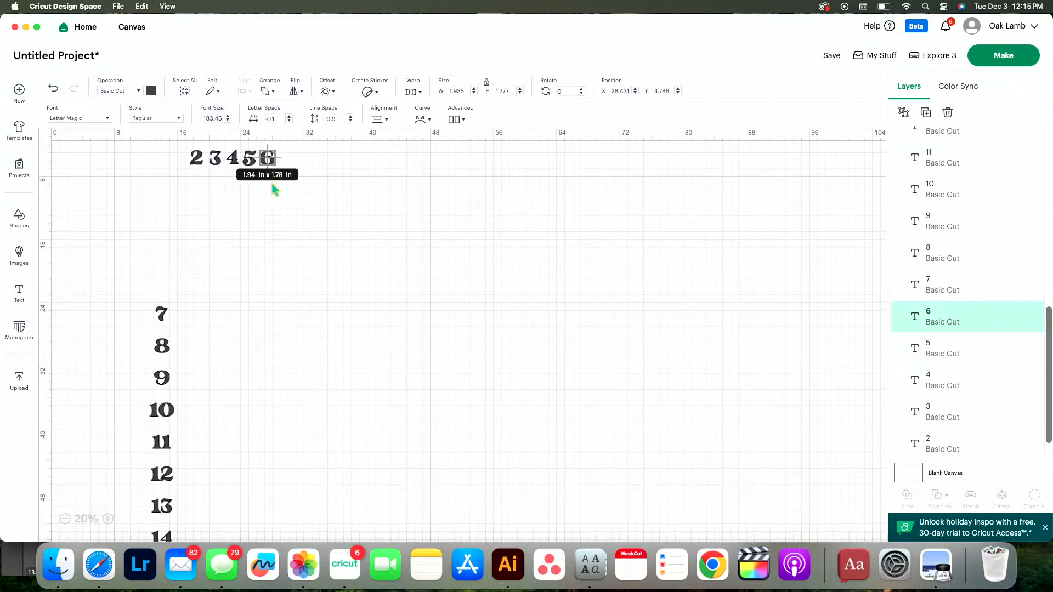
pyautogui.click(304, 235)
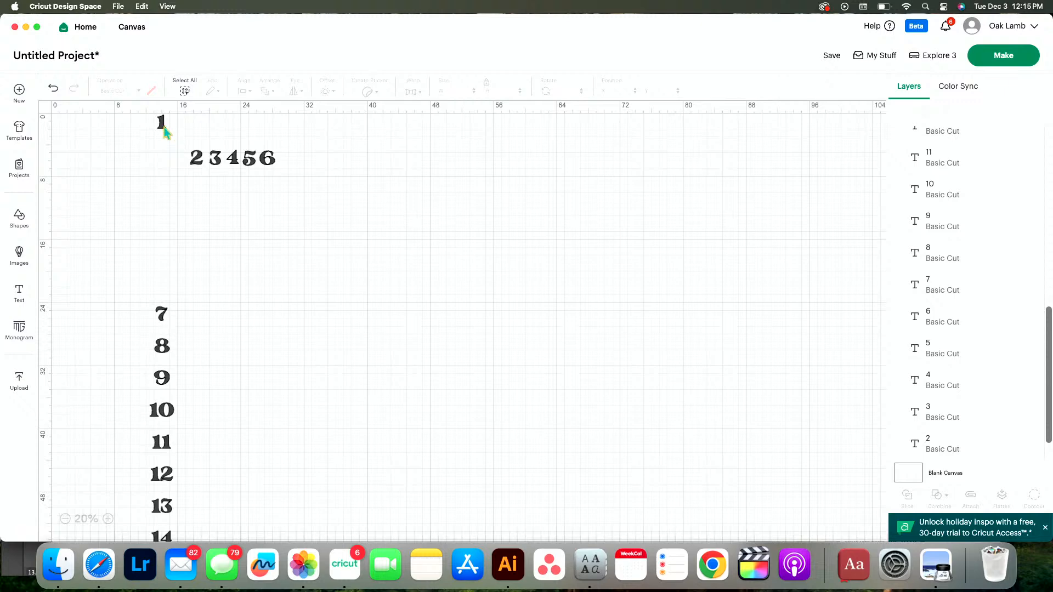
pyautogui.moveTo(164, 130); pyautogui.dragTo(184, 169)
# Line up the numbers 7 to 11 in a row and place that row directly beneath the numbers 1 to 6
pyautogui.moveTo(161, 346); pyautogui.dragTo(183, 319)
pyautogui.moveTo(169, 382); pyautogui.dragTo(204, 321)
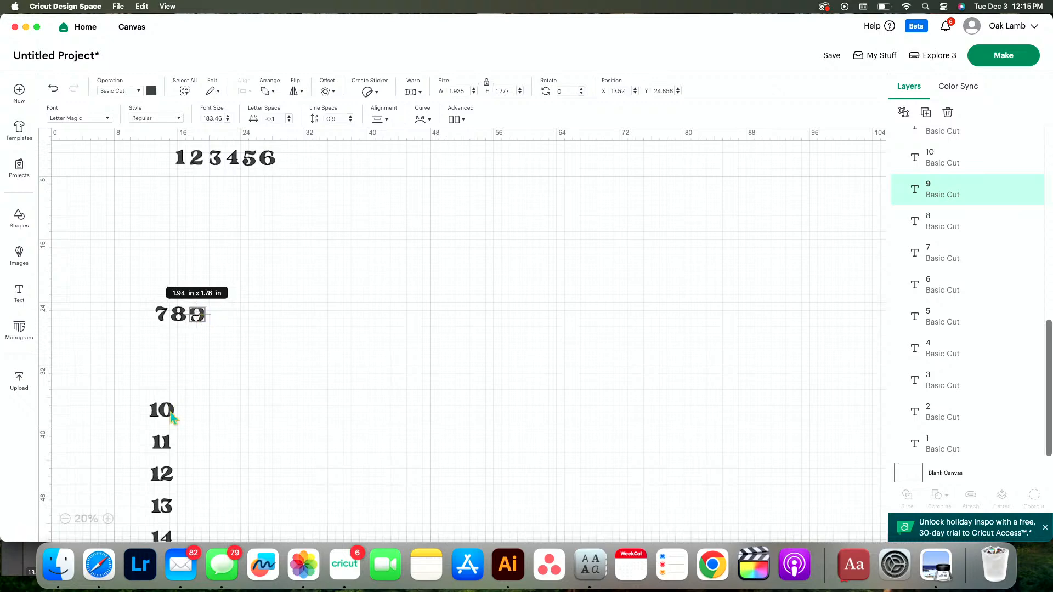
pyautogui.moveTo(173, 418); pyautogui.dragTo(220, 323)
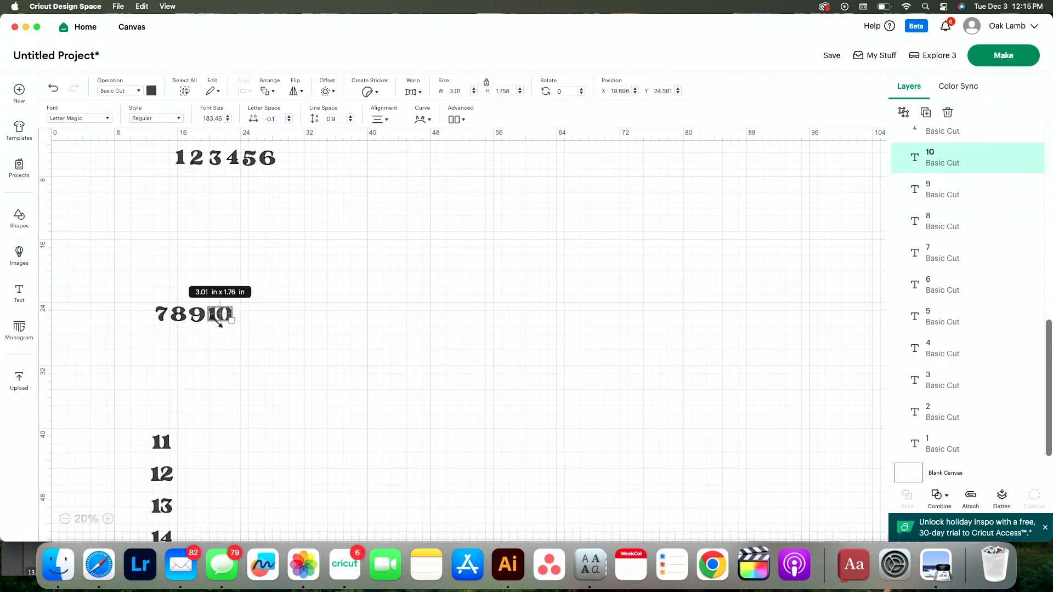
pyautogui.moveTo(167, 449); pyautogui.dragTo(219, 269)
pyautogui.click(258, 354)
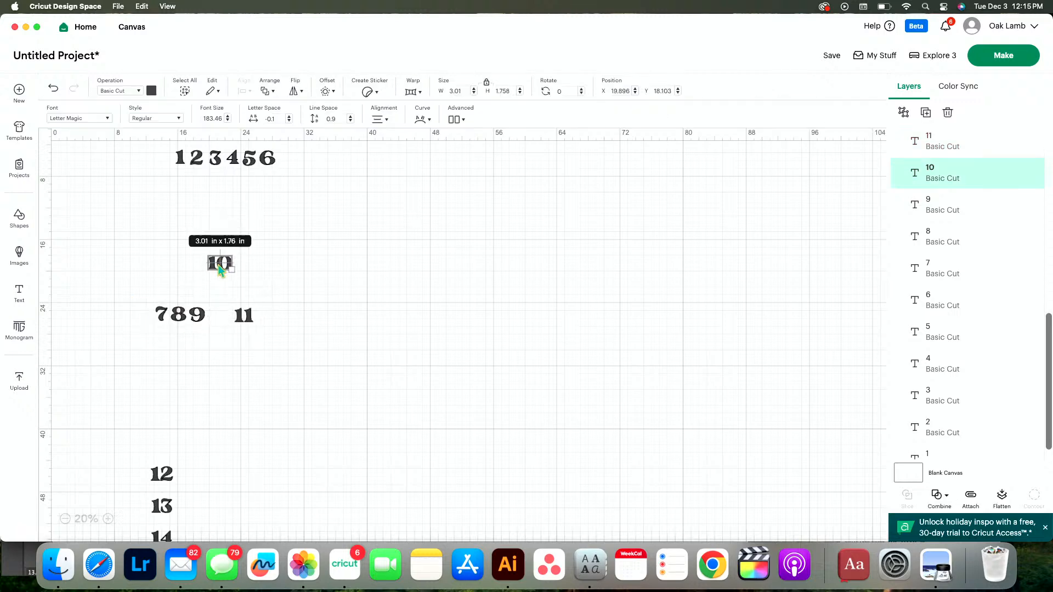
pyautogui.click(235, 422)
pyautogui.press('super+z')
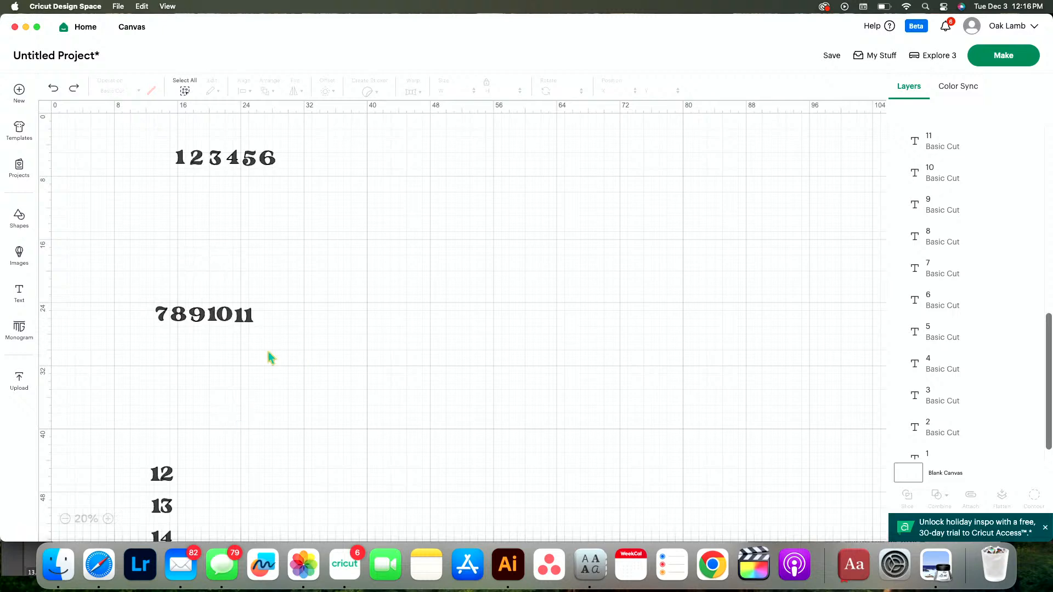
pyautogui.moveTo(271, 358); pyautogui.dragTo(130, 299)
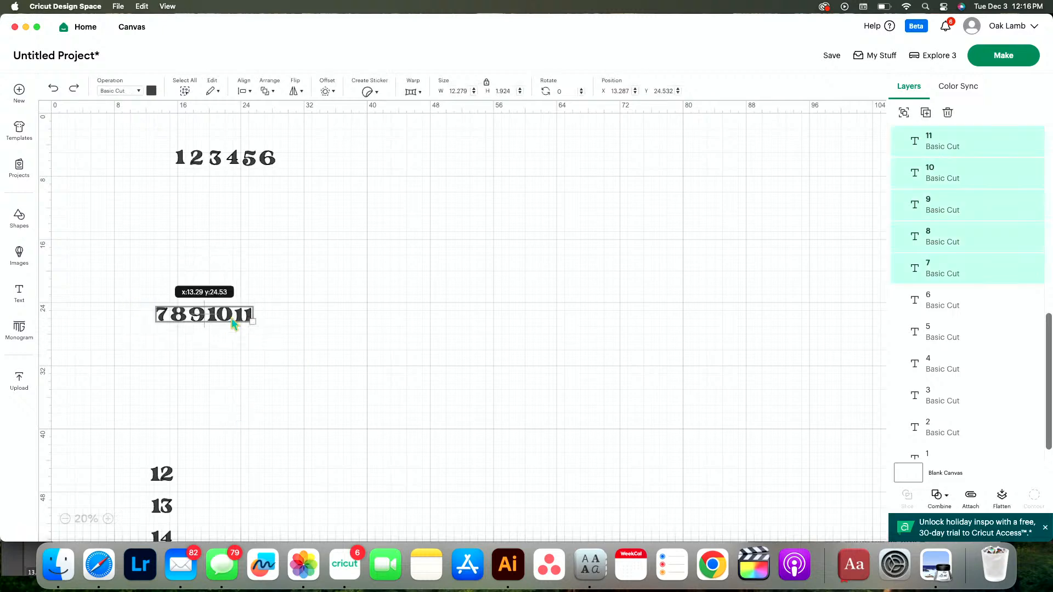
pyautogui.moveTo(232, 323); pyautogui.dragTo(253, 188)
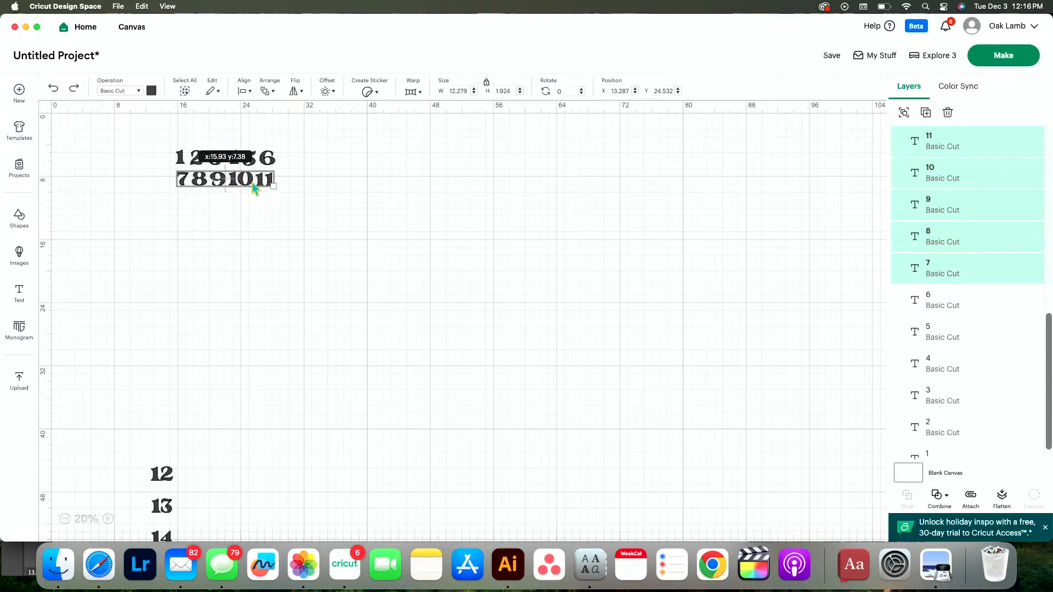
# Arrange the numbers 12 to 15 in a row beneath 7 to 11, with 16 starting the next row below
pyautogui.moveTo(169, 512); pyautogui.dragTo(199, 480)
pyautogui.scroll(-3, 193, 470)
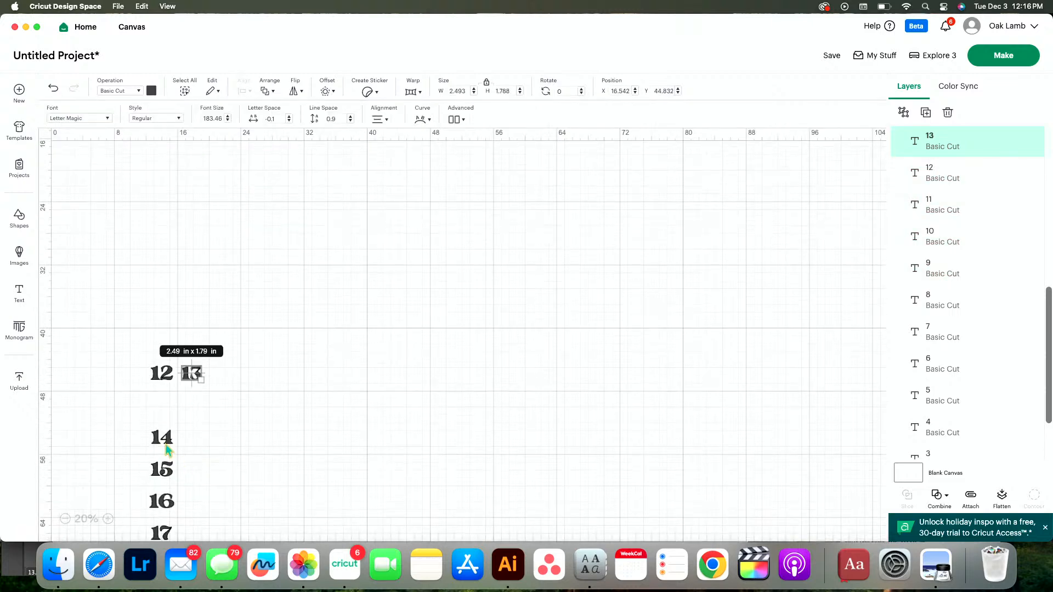
pyautogui.moveTo(166, 450); pyautogui.dragTo(224, 387)
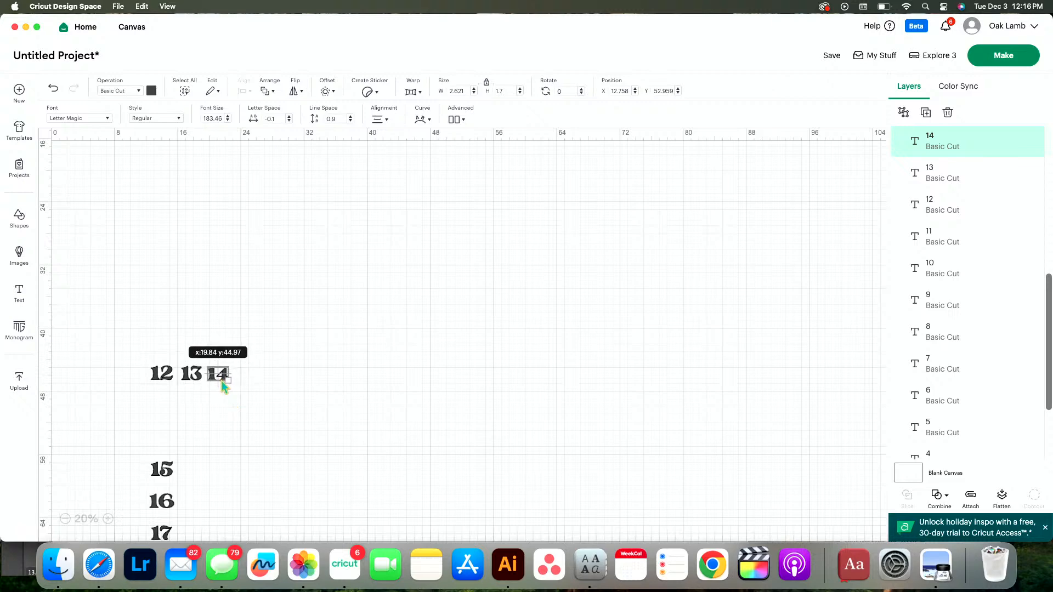
pyautogui.moveTo(170, 482); pyautogui.dragTo(253, 386)
pyautogui.moveTo(179, 510); pyautogui.dragTo(137, 369)
pyautogui.scroll(4, 137, 368)
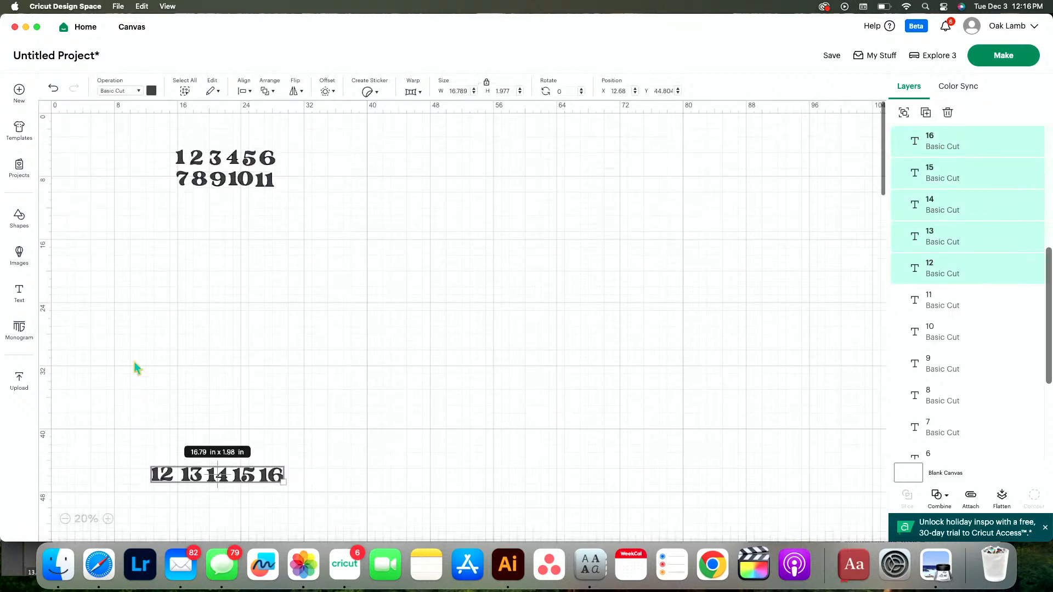
pyautogui.moveTo(248, 483); pyautogui.dragTo(188, 208)
pyautogui.click(287, 242)
# Line up the numbers 18, 19, 20 and 21 beside 17 in one horizontal row
pyautogui.scroll(-5, 188, 208)
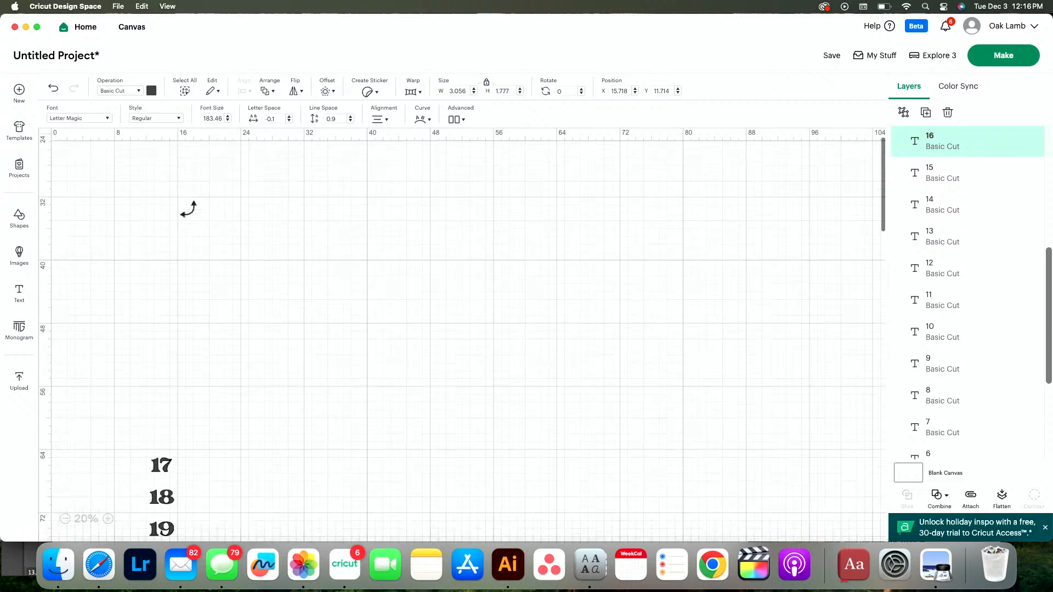
pyautogui.moveTo(176, 498); pyautogui.dragTo(198, 475)
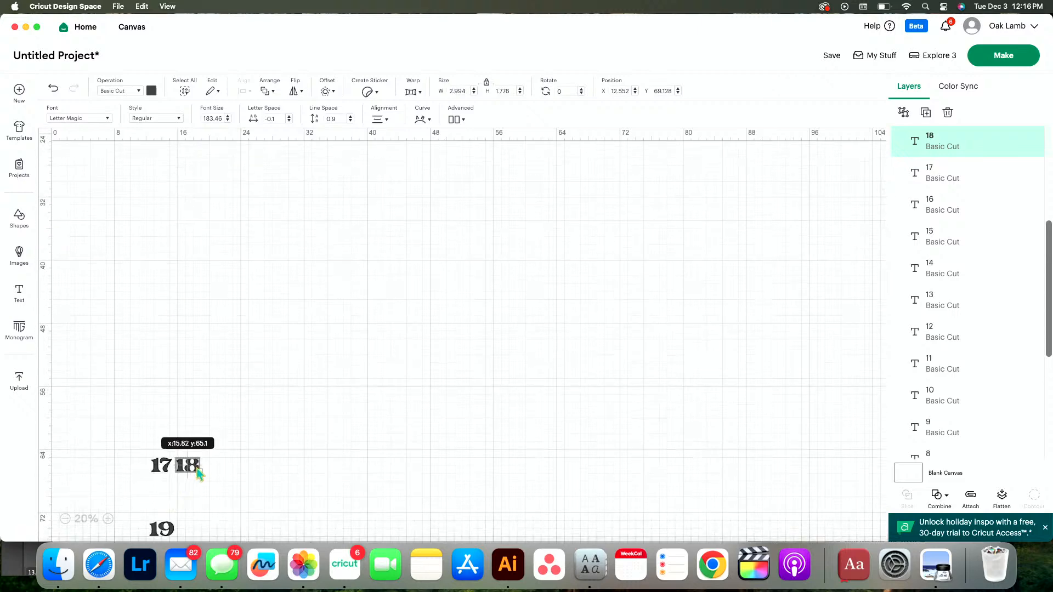
pyautogui.moveTo(173, 536); pyautogui.dragTo(225, 466)
pyautogui.scroll(-3, 225, 466)
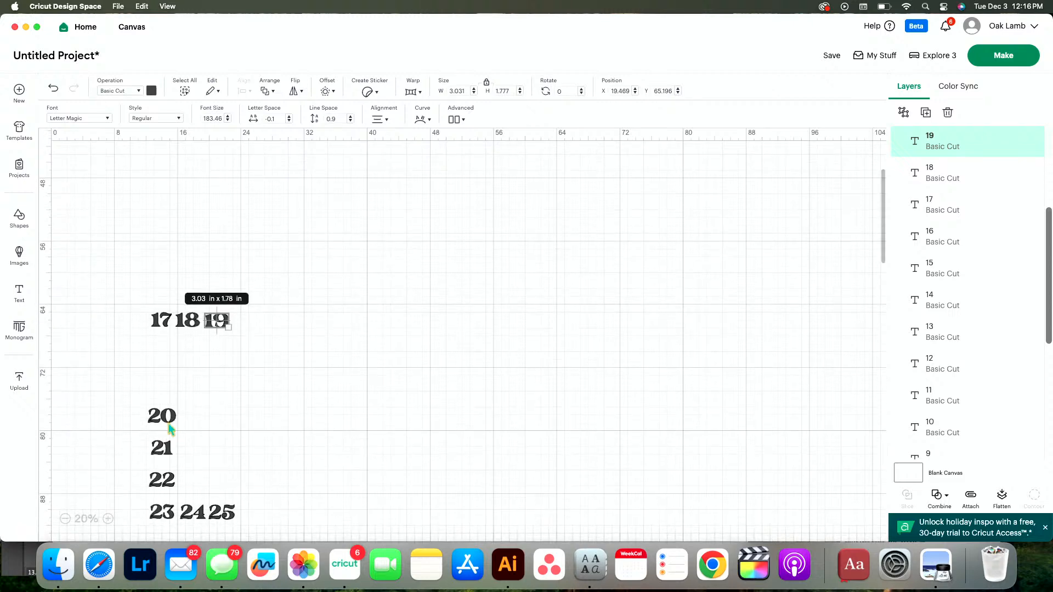
pyautogui.moveTo(170, 430); pyautogui.dragTo(252, 328)
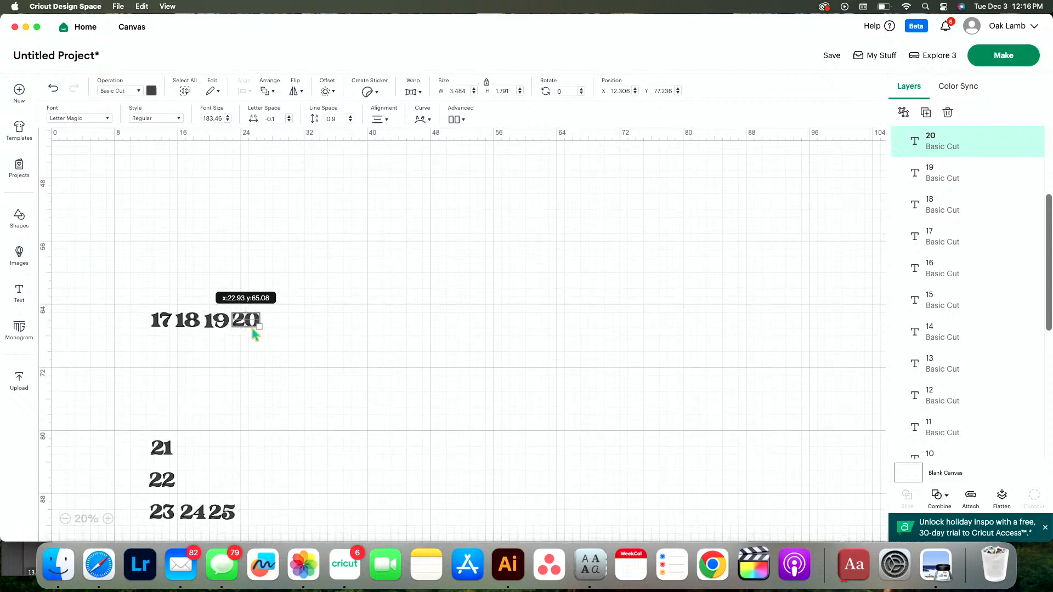
pyautogui.click(163, 454)
pyautogui.moveTo(164, 455); pyautogui.dragTo(275, 328)
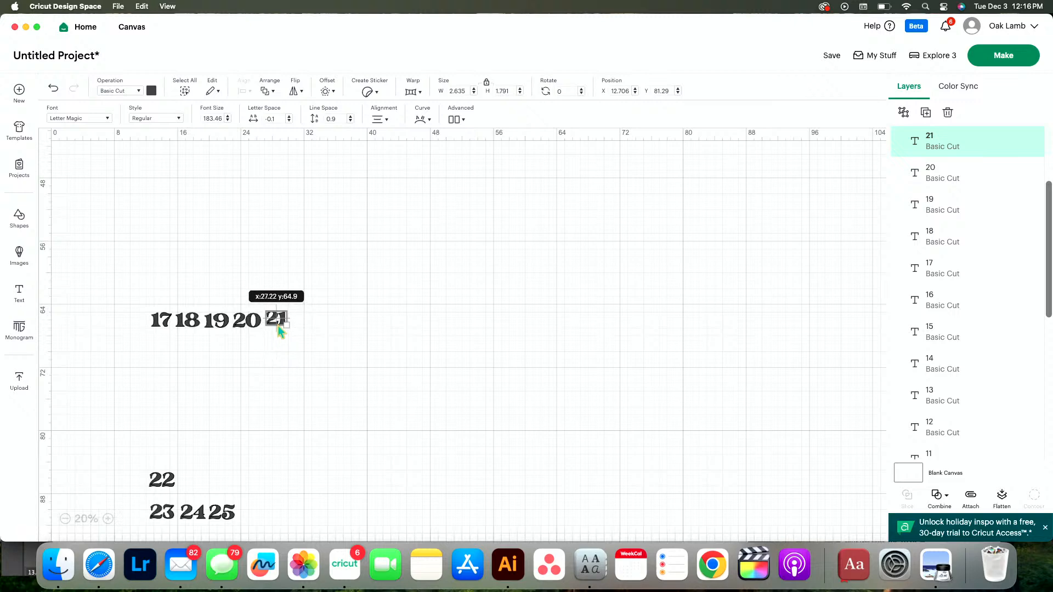
# Line up the numbers 22 to 25 in a row and place that row directly beneath the numbers 17 to 21
pyautogui.moveTo(171, 518); pyautogui.dragTo(201, 487)
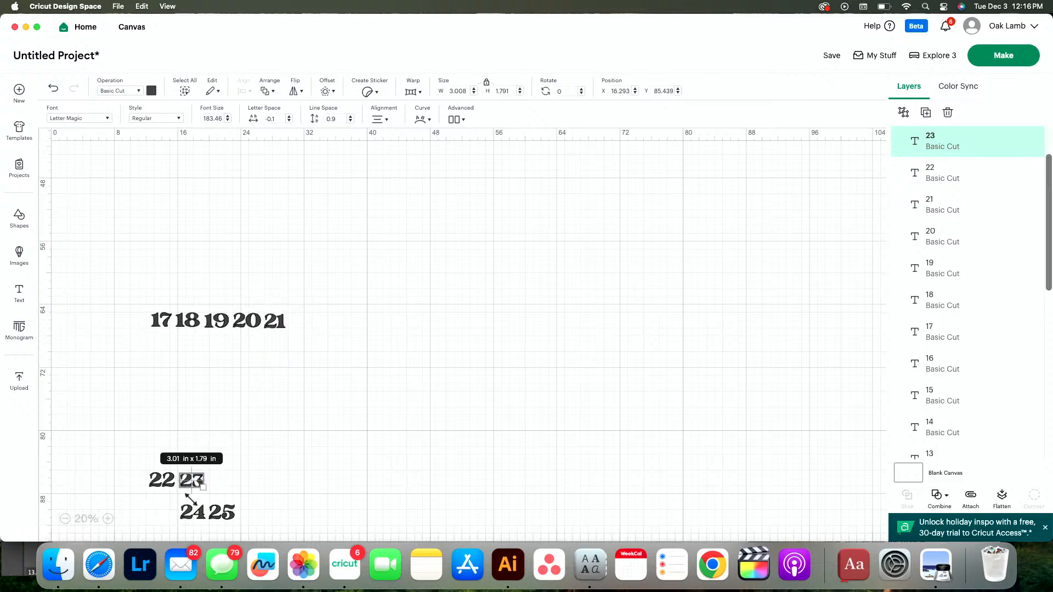
pyautogui.moveTo(196, 525); pyautogui.dragTo(157, 485)
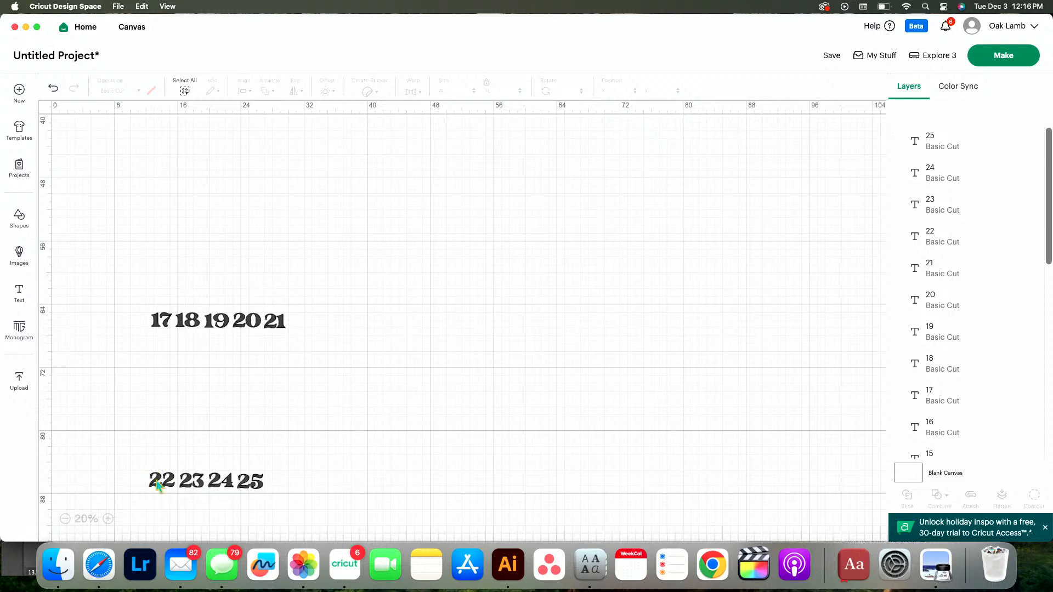
pyautogui.moveTo(284, 509); pyautogui.dragTo(141, 447)
pyautogui.moveTo(219, 480); pyautogui.dragTo(225, 472)
pyautogui.press('super+z')
pyautogui.moveTo(131, 471); pyautogui.dragTo(88, 445)
pyautogui.click(255, 488)
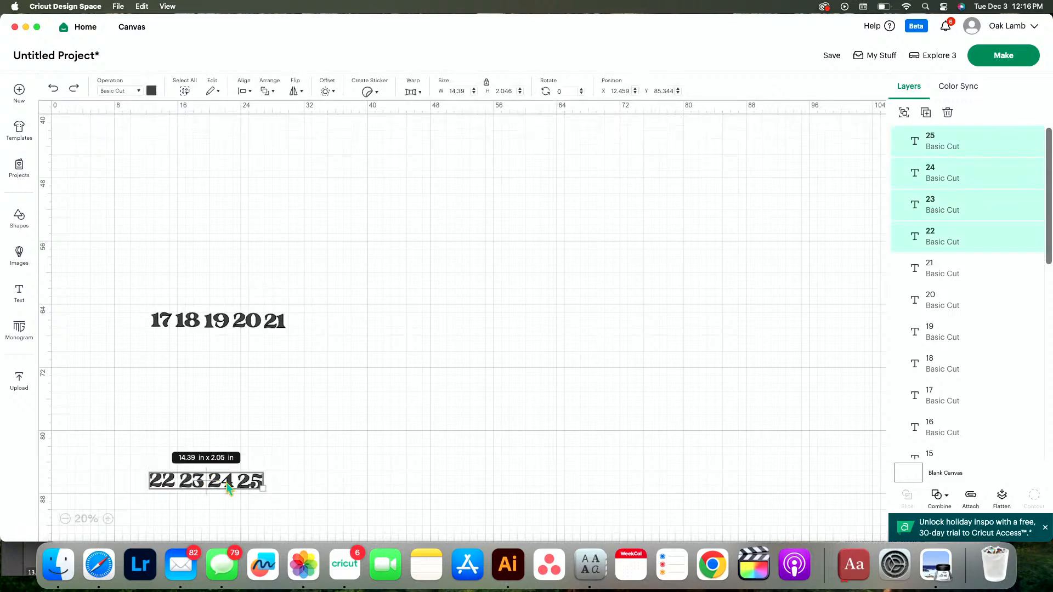
pyautogui.moveTo(228, 486); pyautogui.dragTo(237, 345)
# Move the rows 17 to 21 and 22 to 25 together up beneath the row that starts with 16
pyautogui.scroll(3, 237, 348)
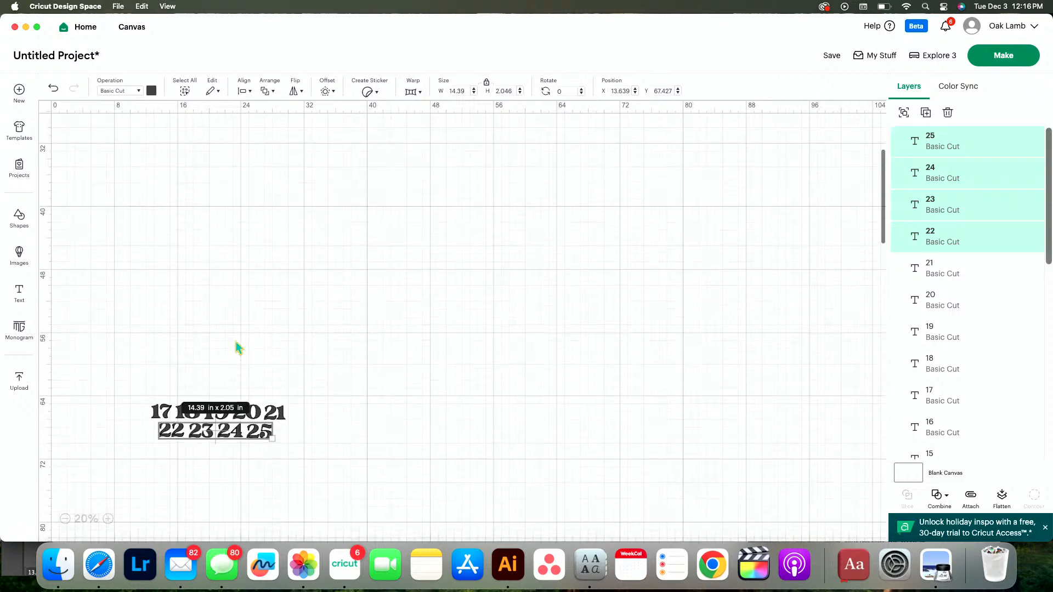
pyautogui.moveTo(142, 388); pyautogui.dragTo(377, 446)
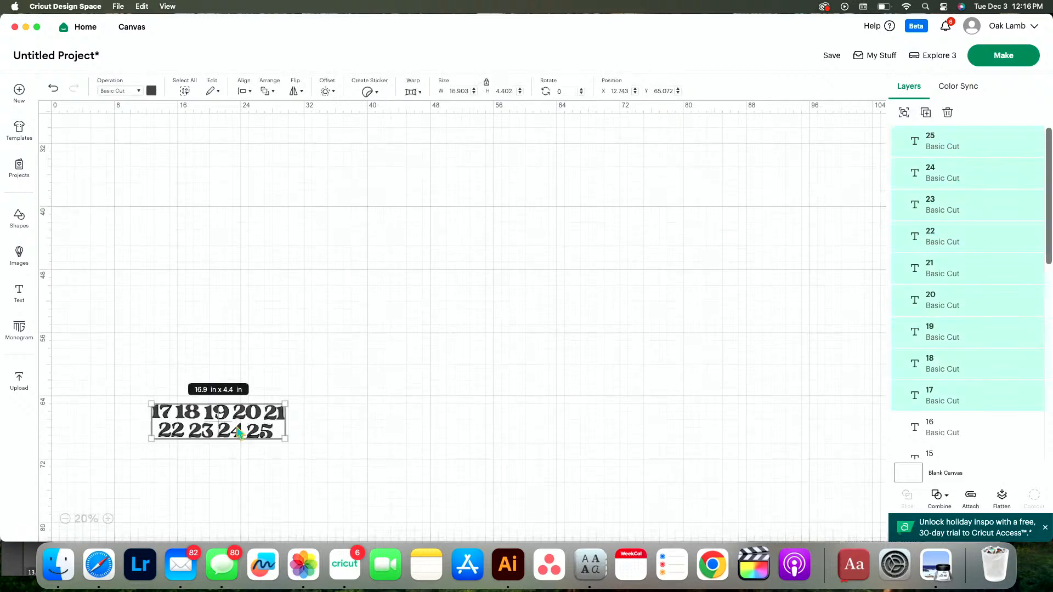
pyautogui.moveTo(245, 430); pyautogui.dragTo(306, 235)
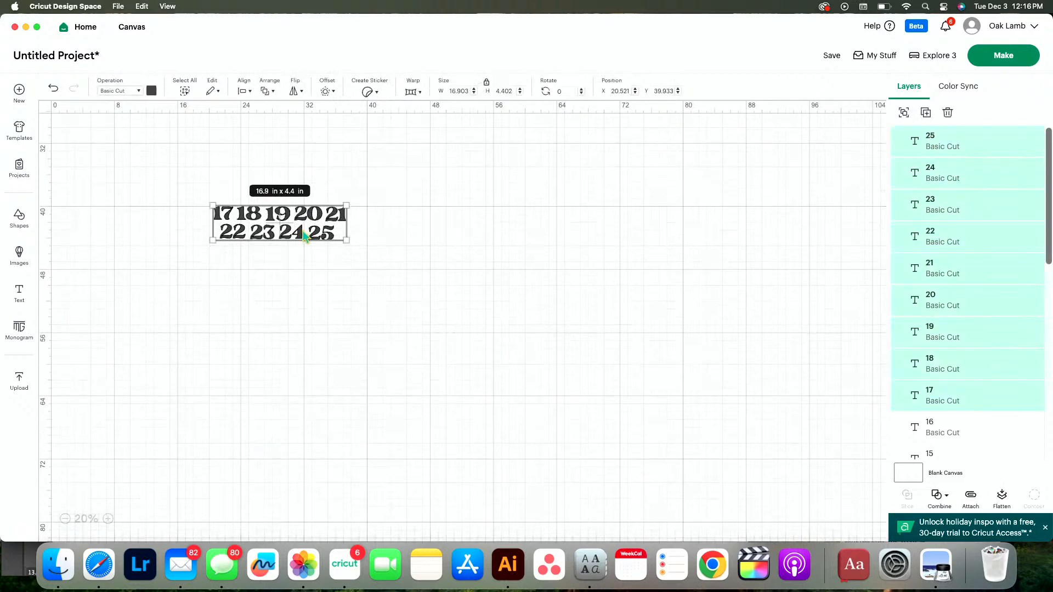
pyautogui.scroll(5, 302, 229)
pyautogui.moveTo(309, 409); pyautogui.dragTo(275, 218)
pyautogui.click(267, 332)
# Regroup the lower numbers into rows of four, 16 to 19 and 20 to 23, with 24 and 25 in a last row
pyautogui.moveTo(153, 221); pyautogui.dragTo(201, 234)
pyautogui.click(330, 217)
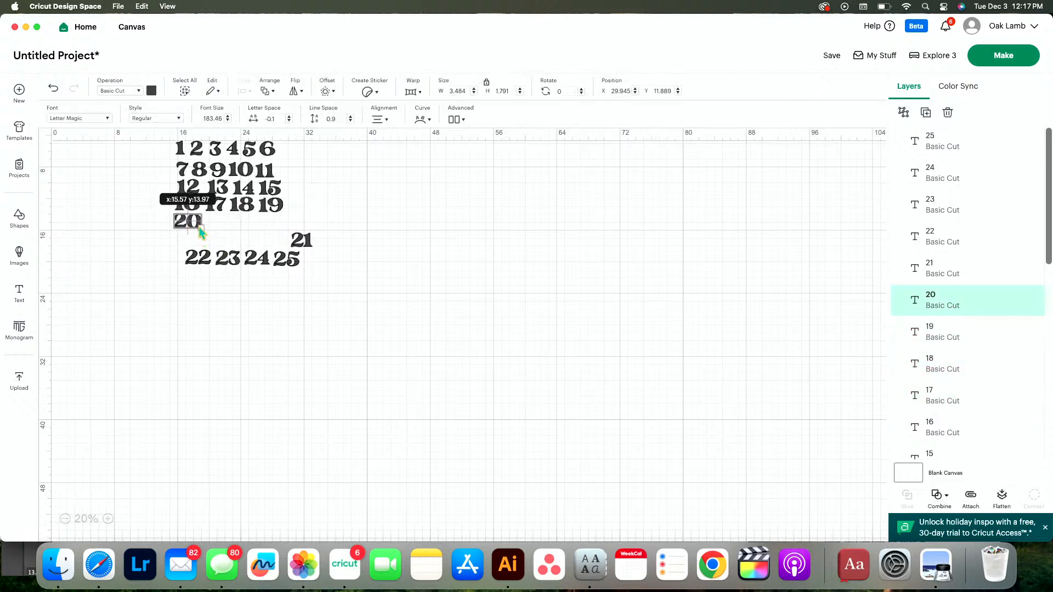
pyautogui.moveTo(303, 245); pyautogui.dragTo(214, 229)
pyautogui.moveTo(179, 266); pyautogui.dragTo(268, 224)
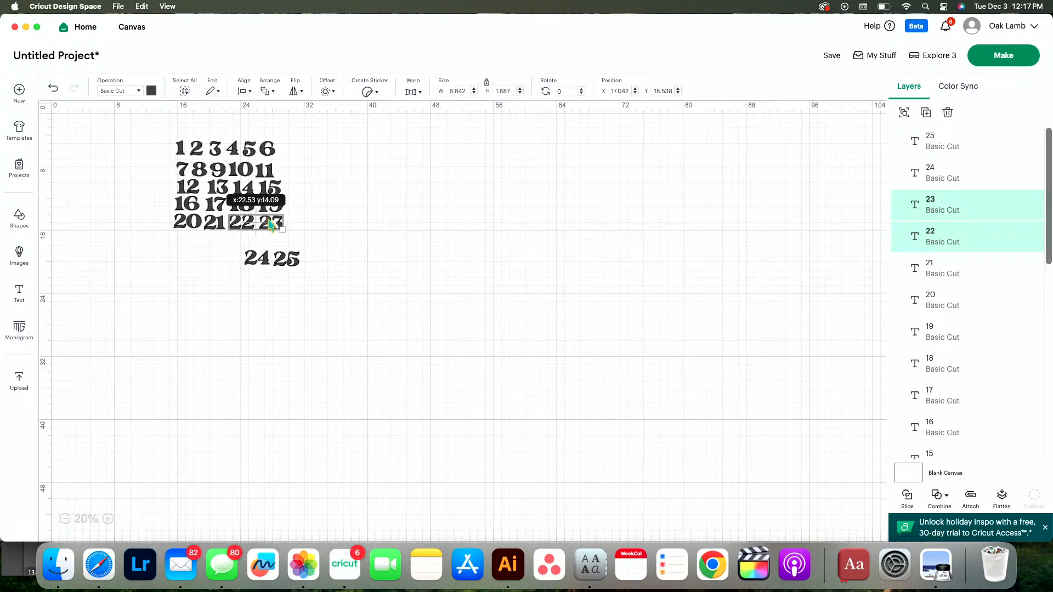
pyautogui.moveTo(324, 294); pyautogui.dragTo(216, 255)
pyautogui.moveTo(281, 262); pyautogui.dragTo(211, 243)
pyautogui.click(415, 273)
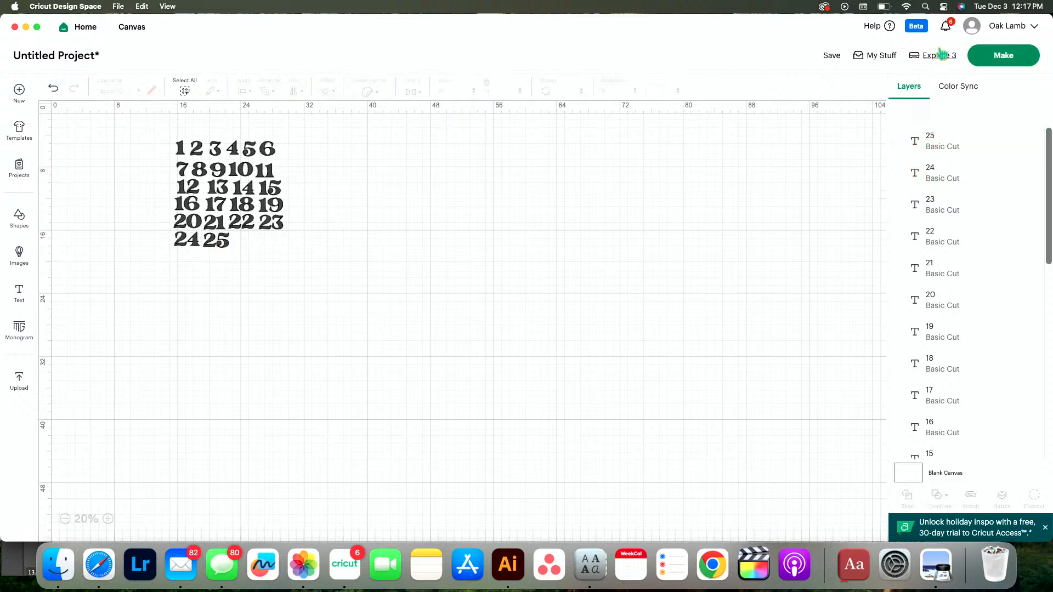
pyautogui.click(1003, 56)
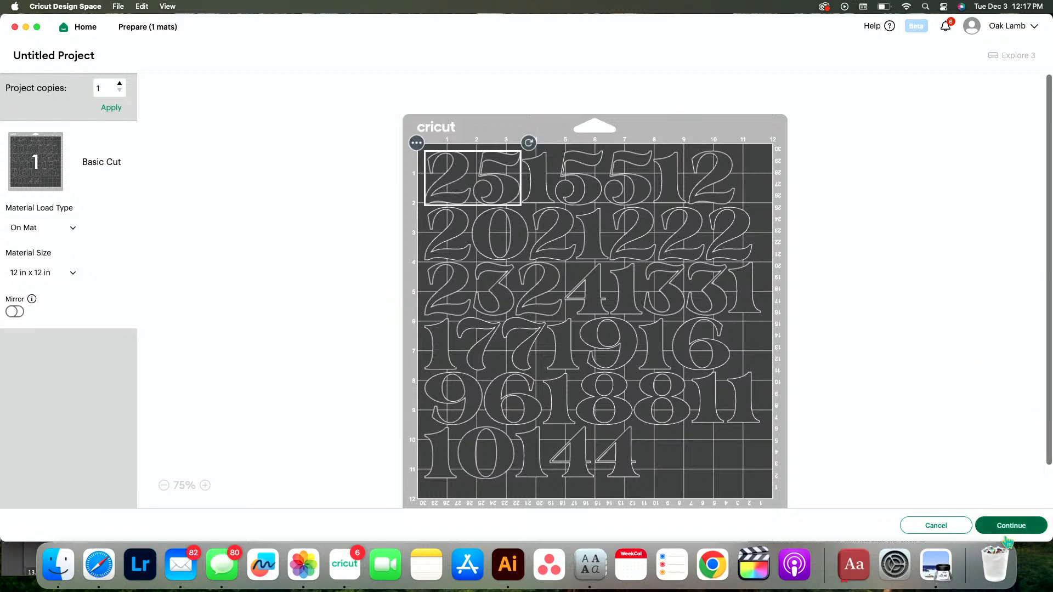
pyautogui.click(940, 525)
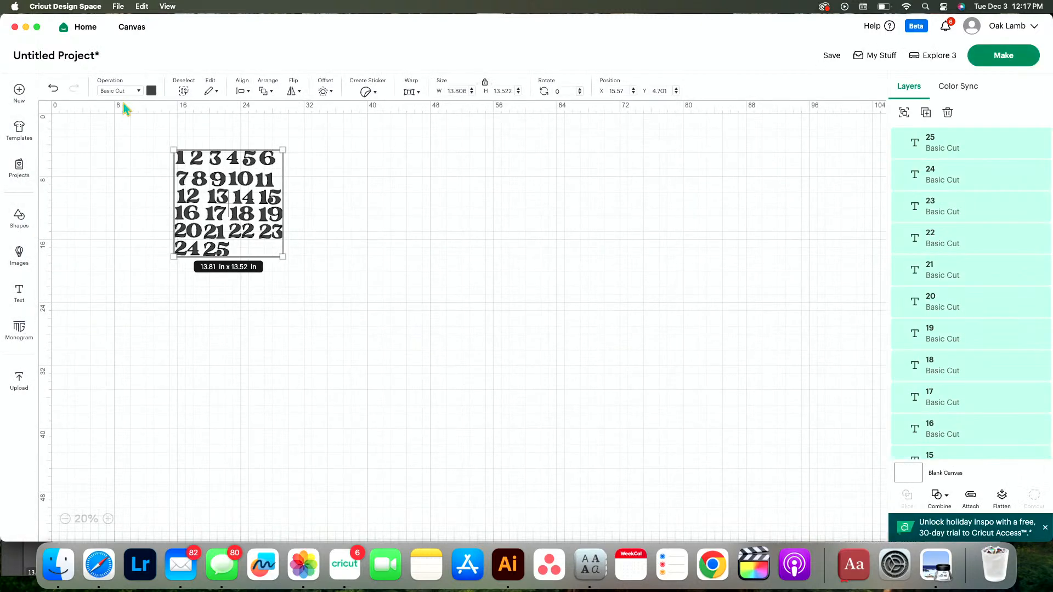
pyautogui.click(306, 276)
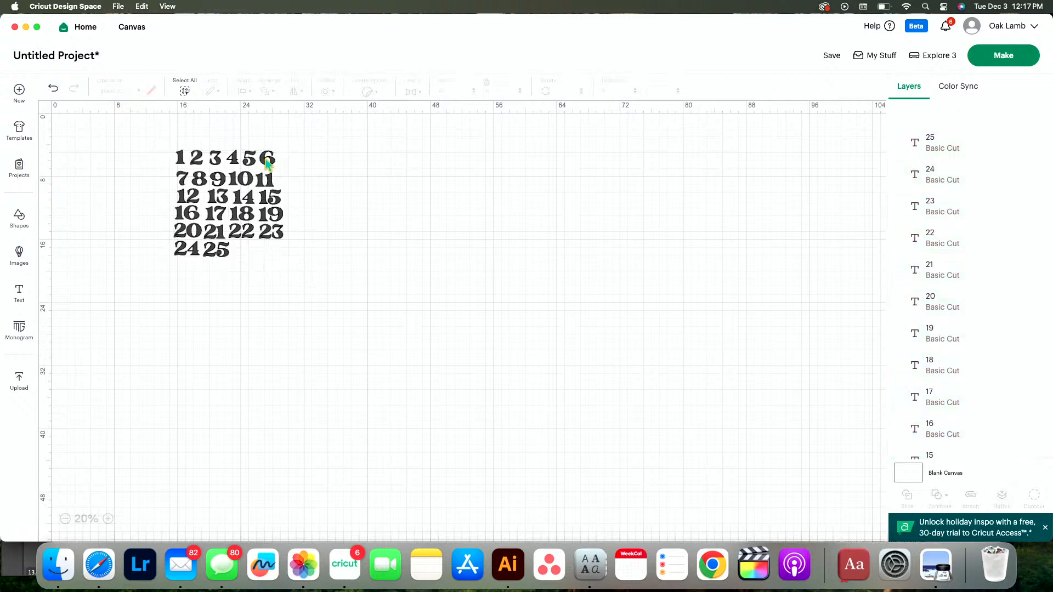
pyautogui.moveTo(268, 163); pyautogui.dragTo(241, 256)
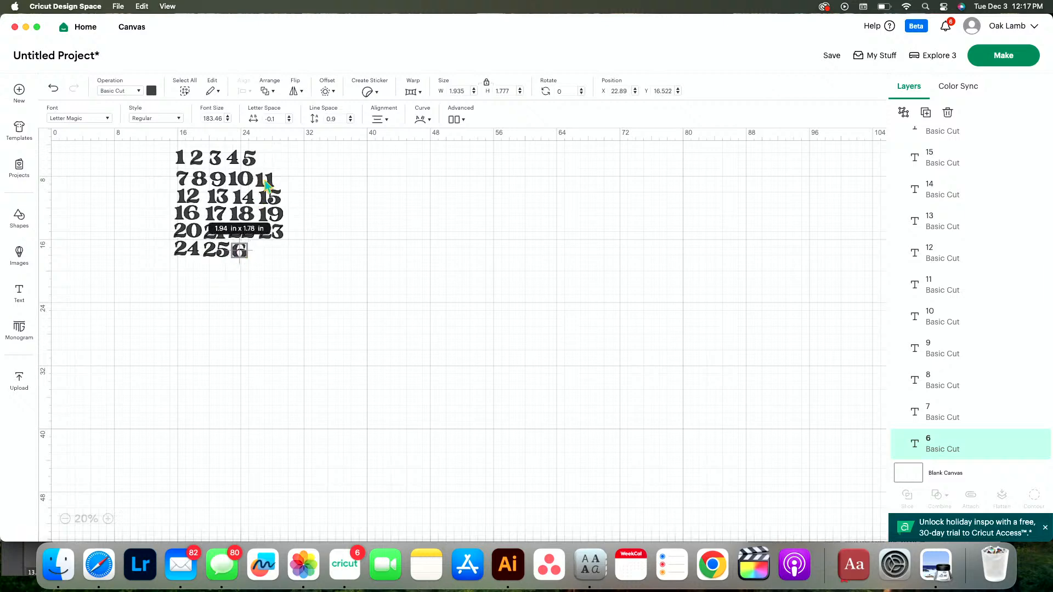
pyautogui.press('super+z')
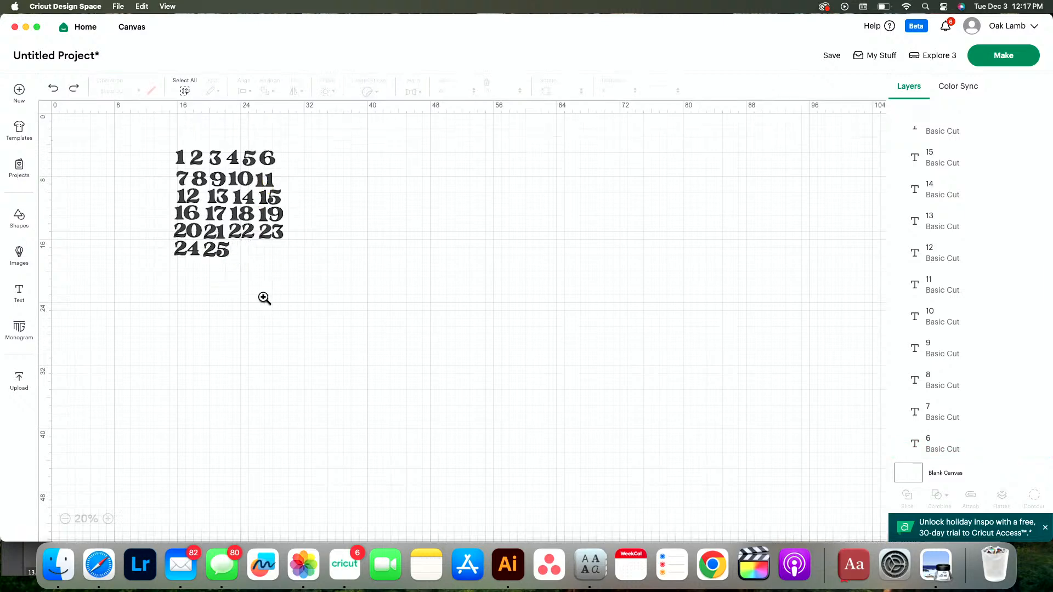
# Send all the numbers to mat preparation and separate the single 2 from the 22 in the second row
pyautogui.moveTo(304, 296); pyautogui.dragTo(120, 124)
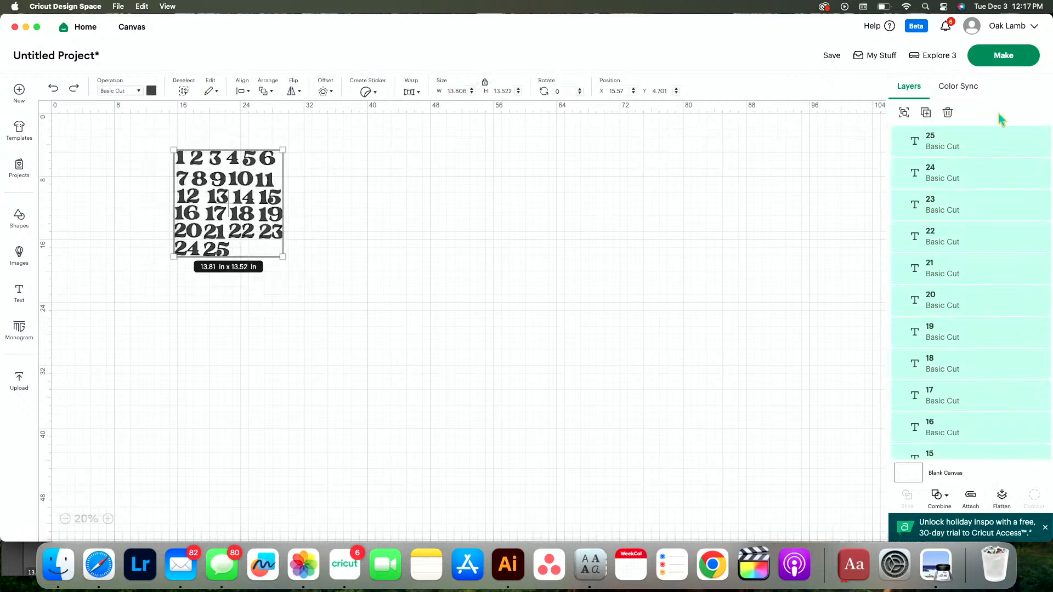
pyautogui.click(991, 63)
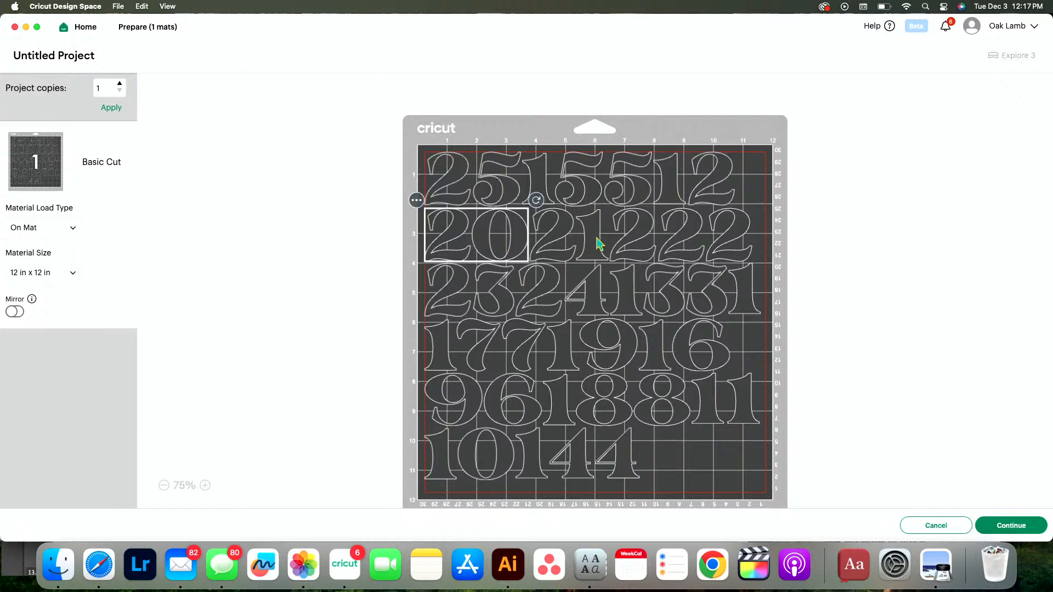
pyautogui.moveTo(720, 247); pyautogui.dragTo(751, 244)
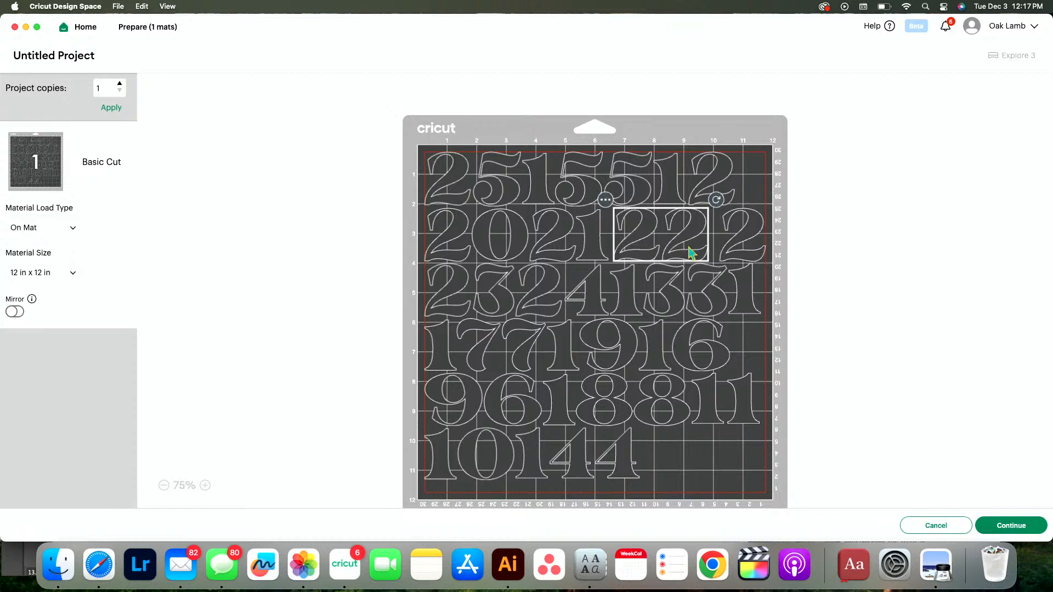
# Lay out the numbers 10, 11, 14 and 4 with gaps between them along the bottom row of the mat
pyautogui.moveTo(618, 482); pyautogui.dragTo(768, 494)
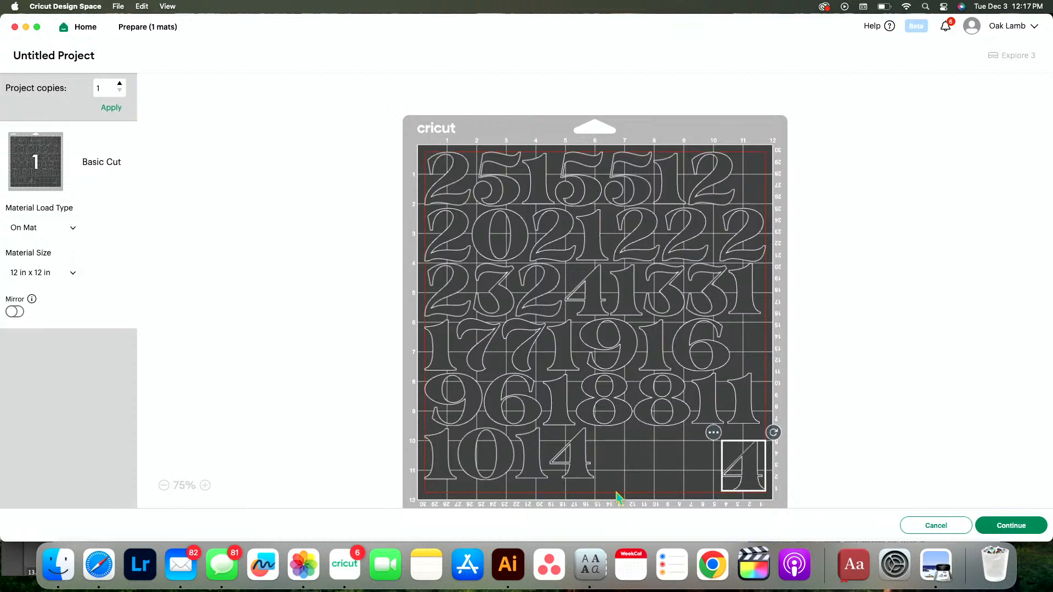
pyautogui.moveTo(591, 484); pyautogui.dragTo(694, 494)
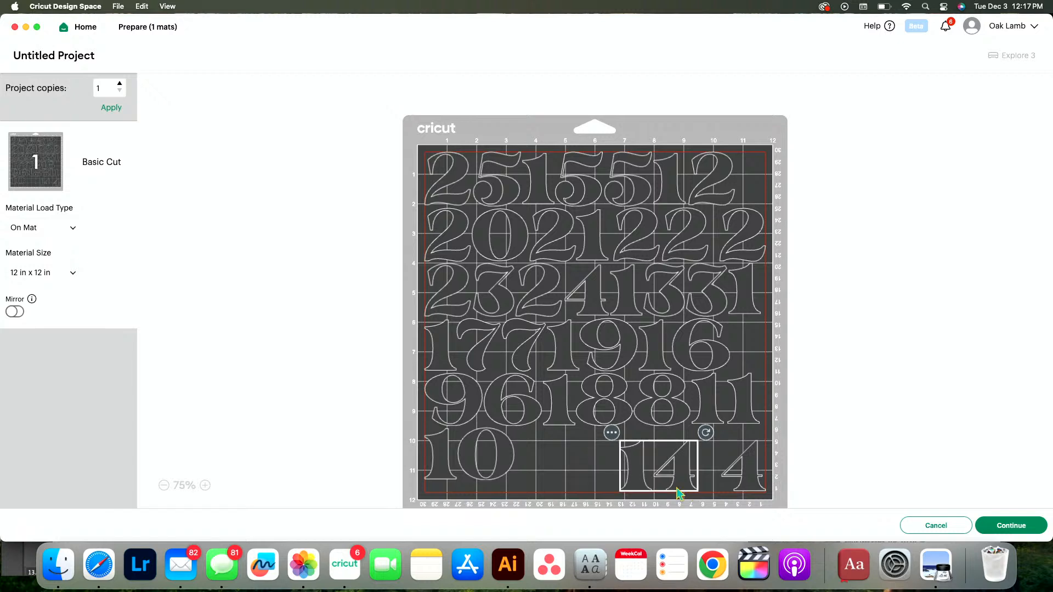
pyautogui.click(507, 463)
pyautogui.moveTo(752, 408); pyautogui.dragTo(585, 481)
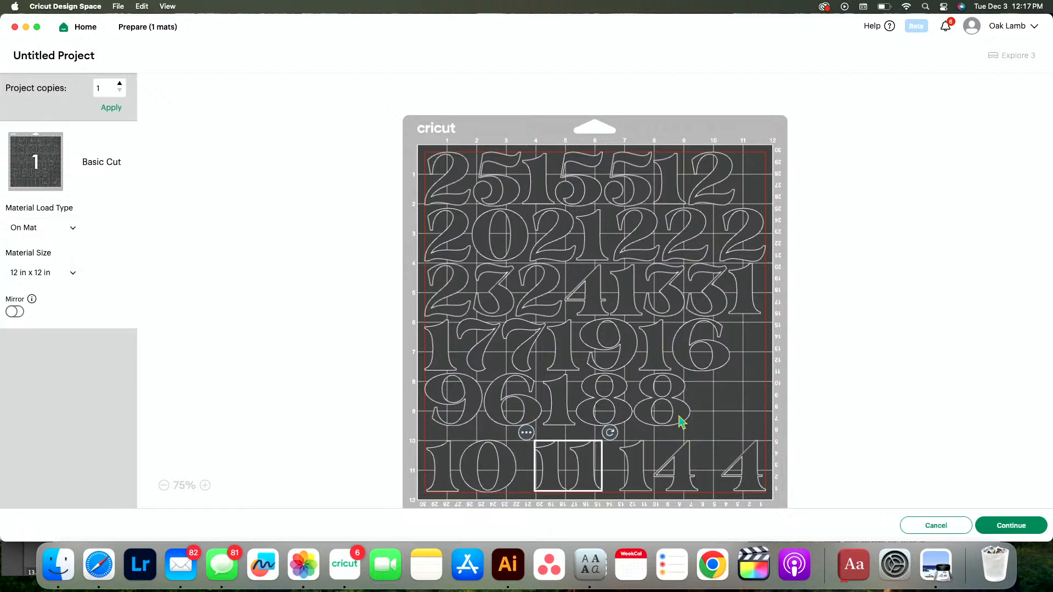
# Spread the numbers 9, 6, 18 and 8 apart along the fifth row of the mat
pyautogui.moveTo(679, 417); pyautogui.dragTo(756, 425)
pyautogui.moveTo(622, 422); pyautogui.dragTo(694, 430)
pyautogui.moveTo(530, 419); pyautogui.dragTo(582, 434)
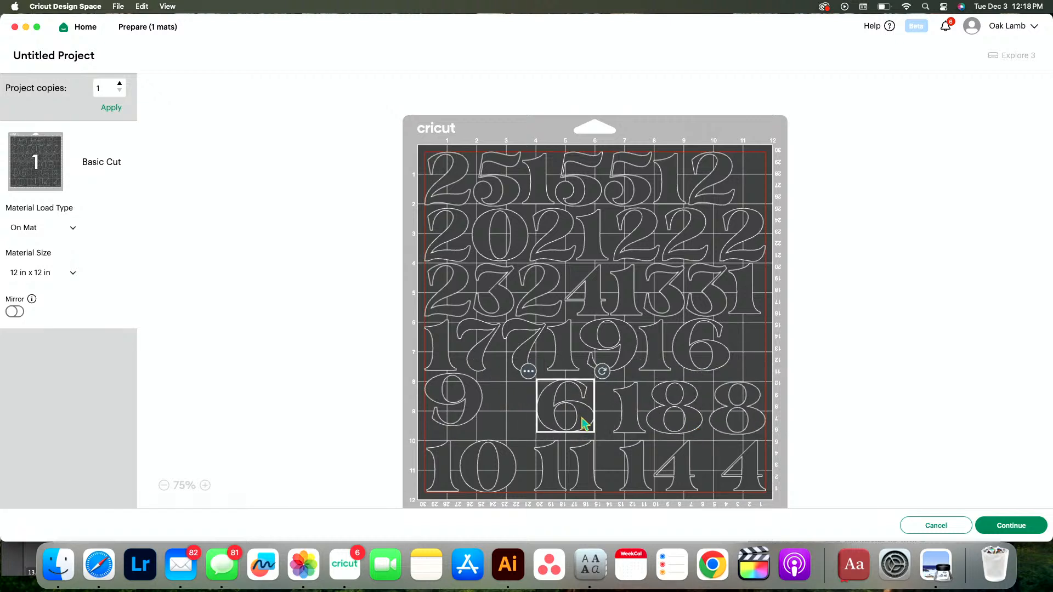
pyautogui.moveTo(474, 419); pyautogui.dragTo(508, 423)
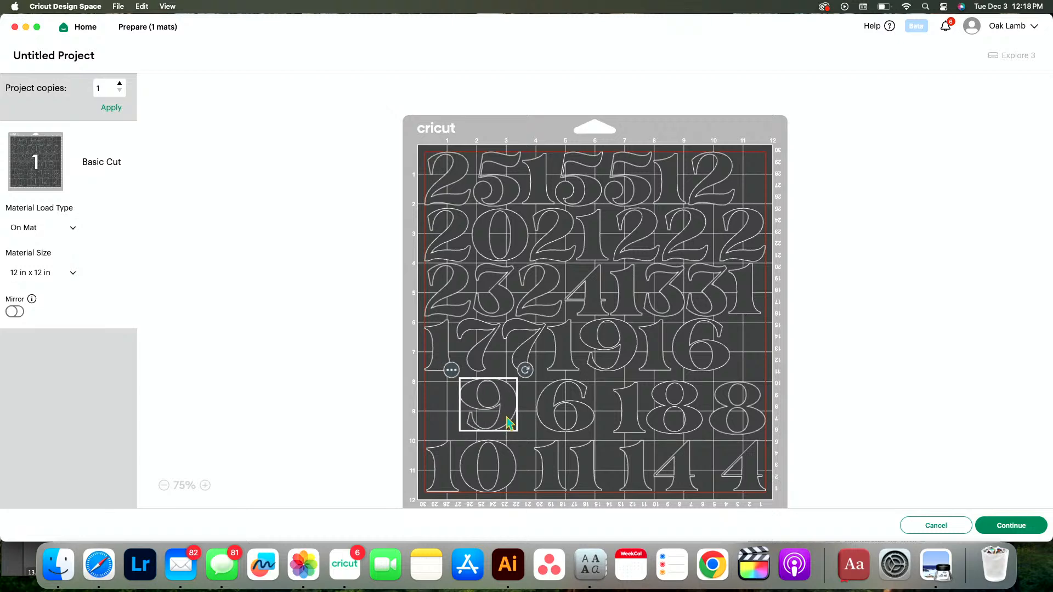
# Spread the numbers 17, 7, 19 and 16 apart along the fourth row of the mat
pyautogui.moveTo(726, 355); pyautogui.dragTo(762, 356)
pyautogui.moveTo(637, 369); pyautogui.dragTo(656, 358)
pyautogui.click(527, 366)
pyautogui.moveTo(528, 366); pyautogui.dragTo(544, 367)
pyautogui.click(477, 367)
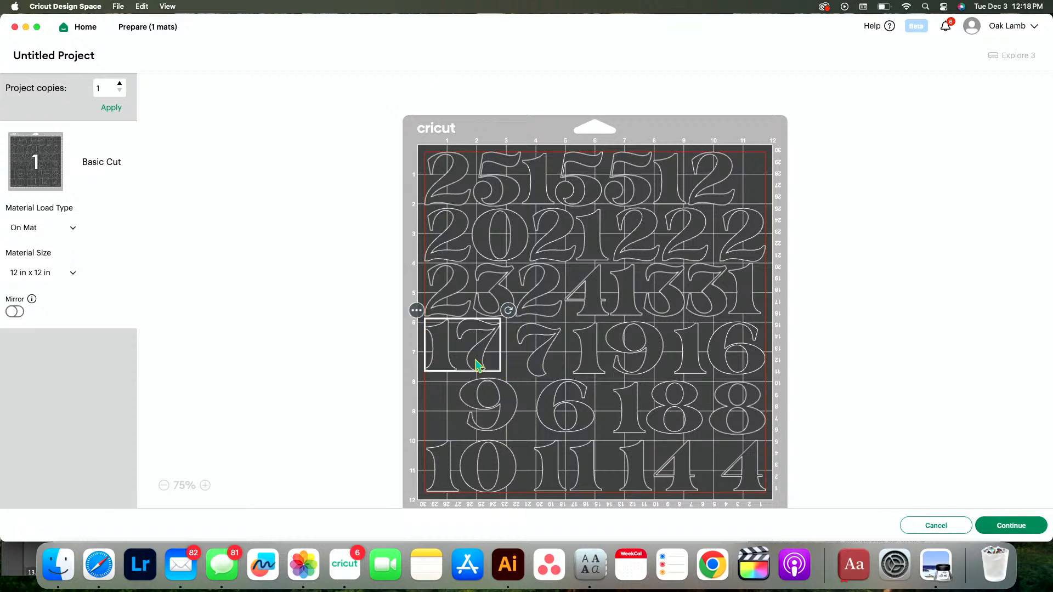
# Move the 3 between the 9 and the 6, and space out 23, 24, 13 and 1 along the third row
pyautogui.click(759, 293)
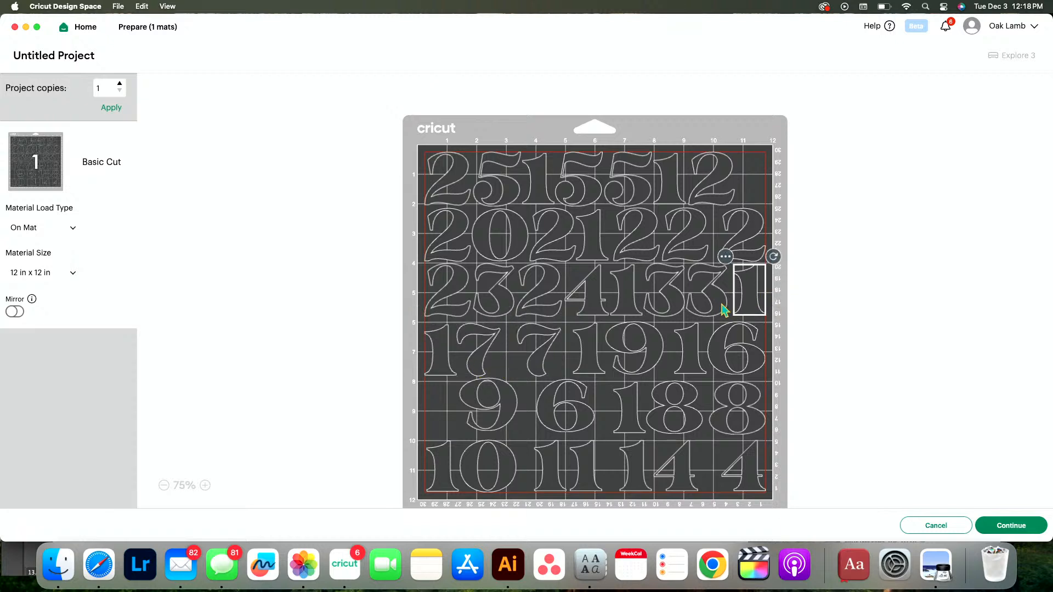
pyautogui.moveTo(725, 304); pyautogui.dragTo(542, 472)
pyautogui.moveTo(488, 403); pyautogui.dragTo(466, 405)
pyautogui.moveTo(541, 464); pyautogui.dragTo(520, 415)
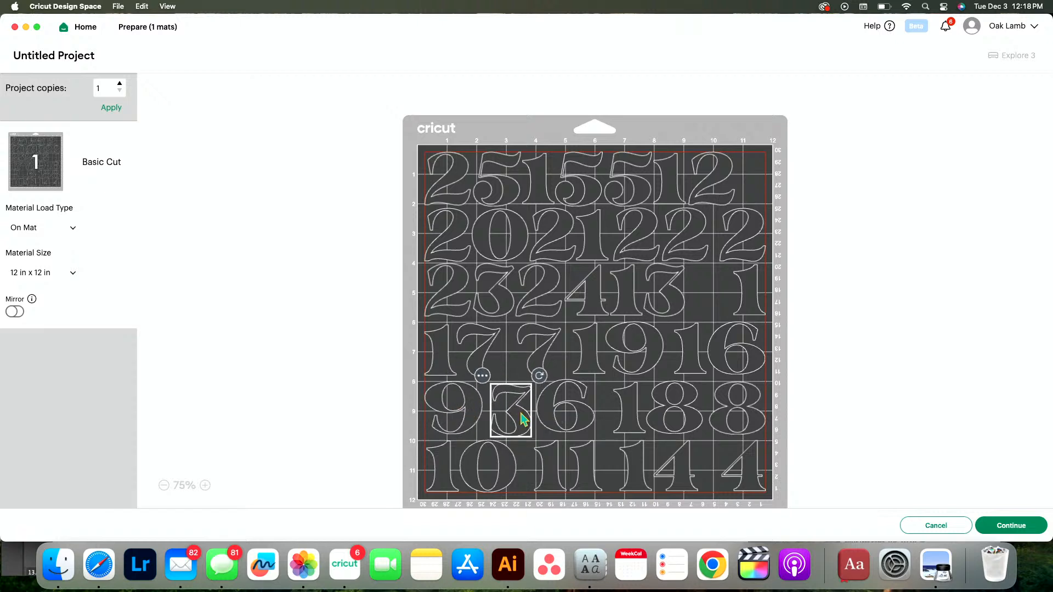
pyautogui.moveTo(664, 305); pyautogui.dragTo(708, 303)
pyautogui.moveTo(604, 294)
pyautogui.mouseDown()
pyautogui.moveTo(628, 301)
pyautogui.moveTo(610, 295)
pyautogui.mouseUp()
# Space the 5 and 12 apart from 15 in the top row of the mat and continue to the cutting stage
pyautogui.click(751, 239)
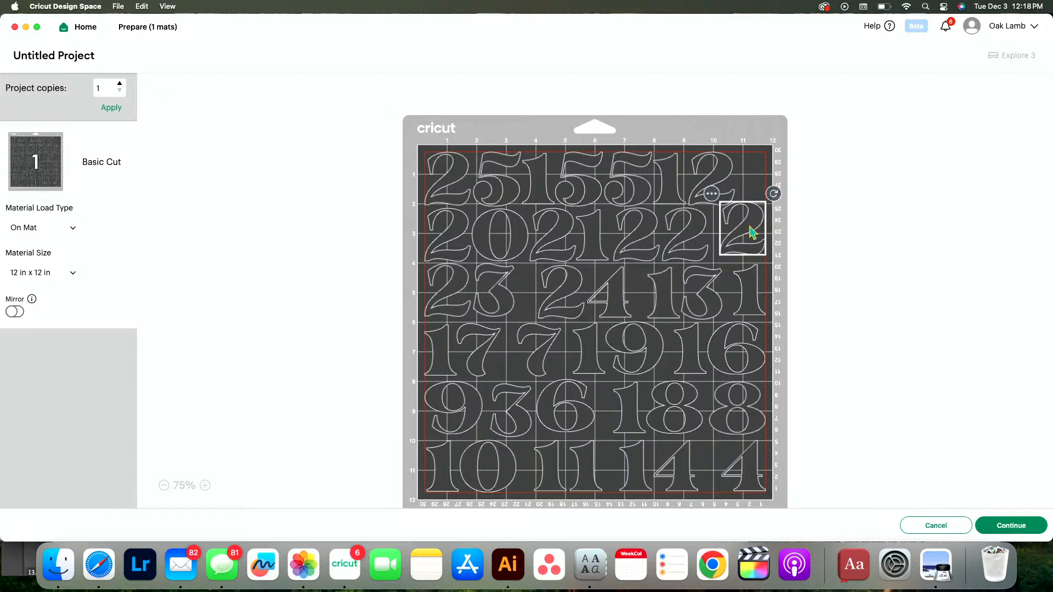
pyautogui.moveTo(721, 170); pyautogui.dragTo(768, 177)
pyautogui.moveTo(645, 205); pyautogui.dragTo(665, 199)
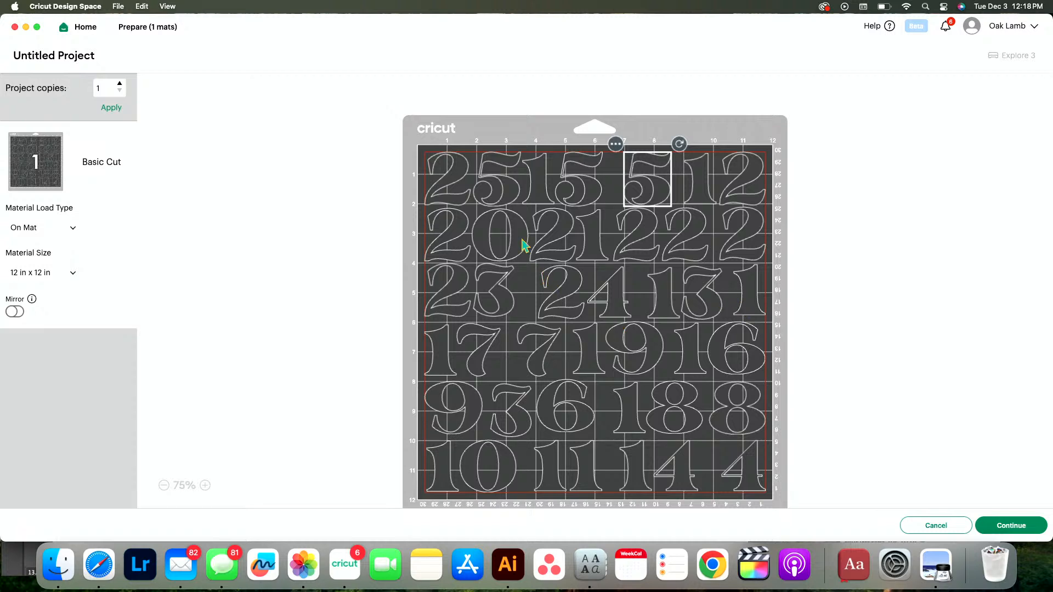
pyautogui.click(1016, 527)
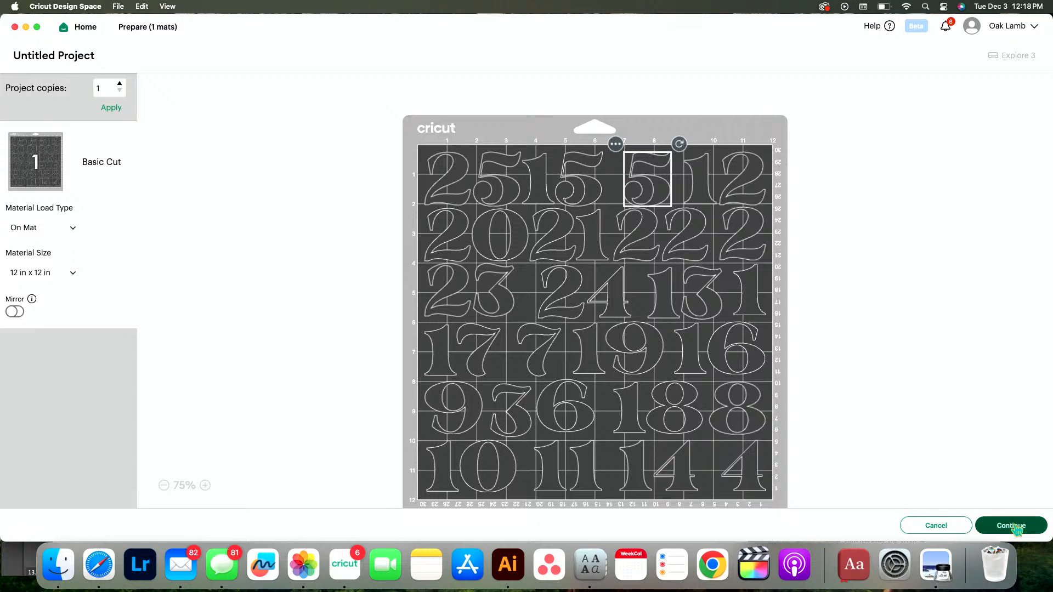